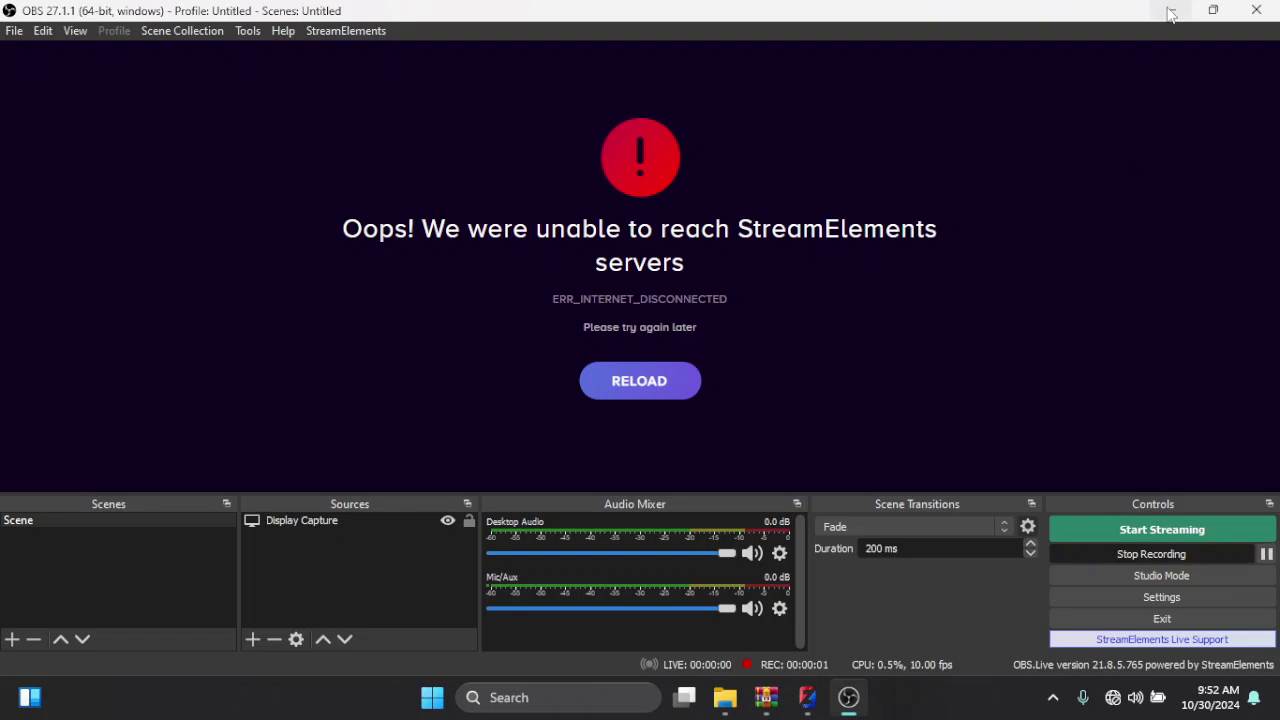
Minimise OBS Studio and restore the ZModeler 3 window showing the 88ss30s car
{"action": "left_click", "coordinate": [1170, 14]}
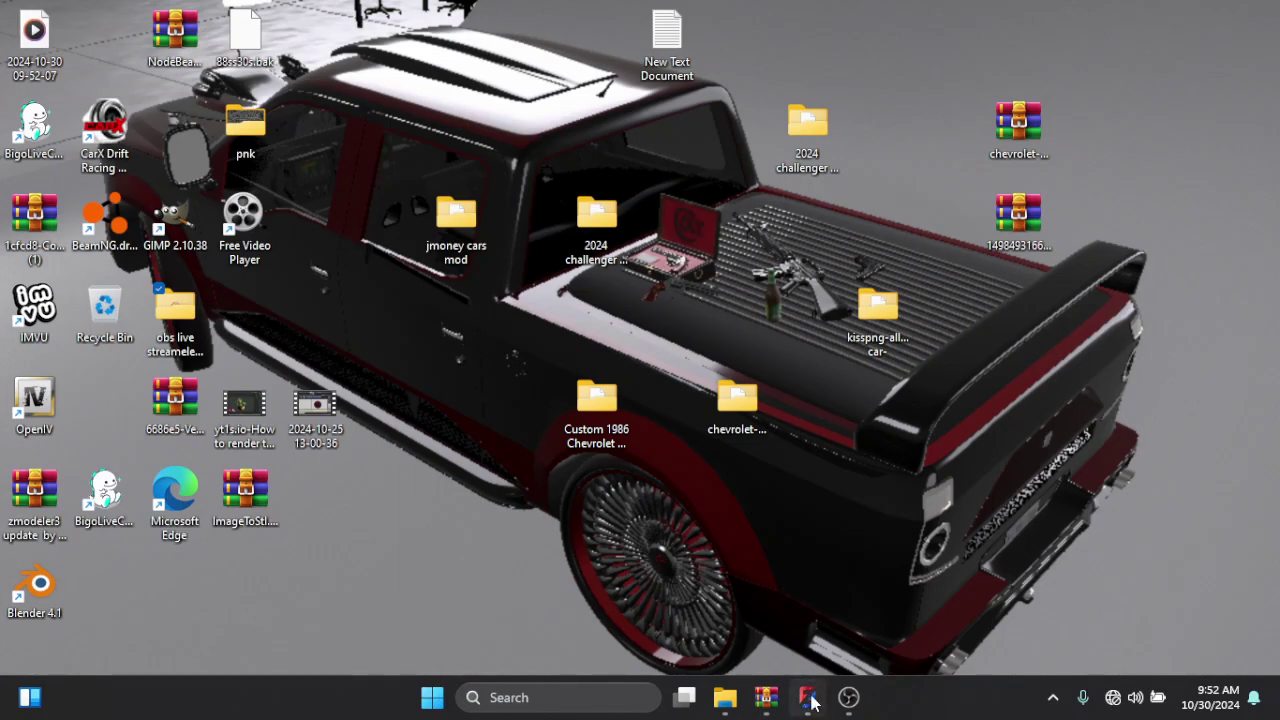
{"action": "left_click", "coordinate": [810, 706]}
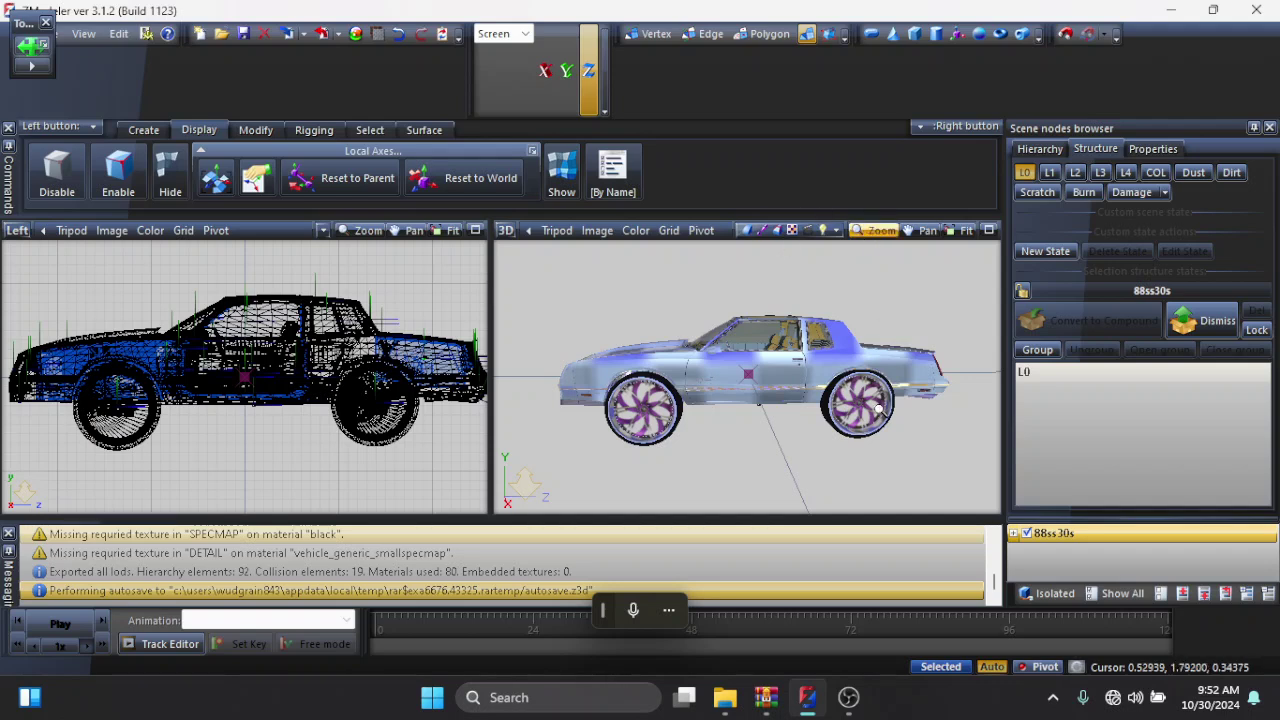
{"action": "scroll", "coordinate": [878, 410], "scroll_direction": "up", "scroll_amount": 5}
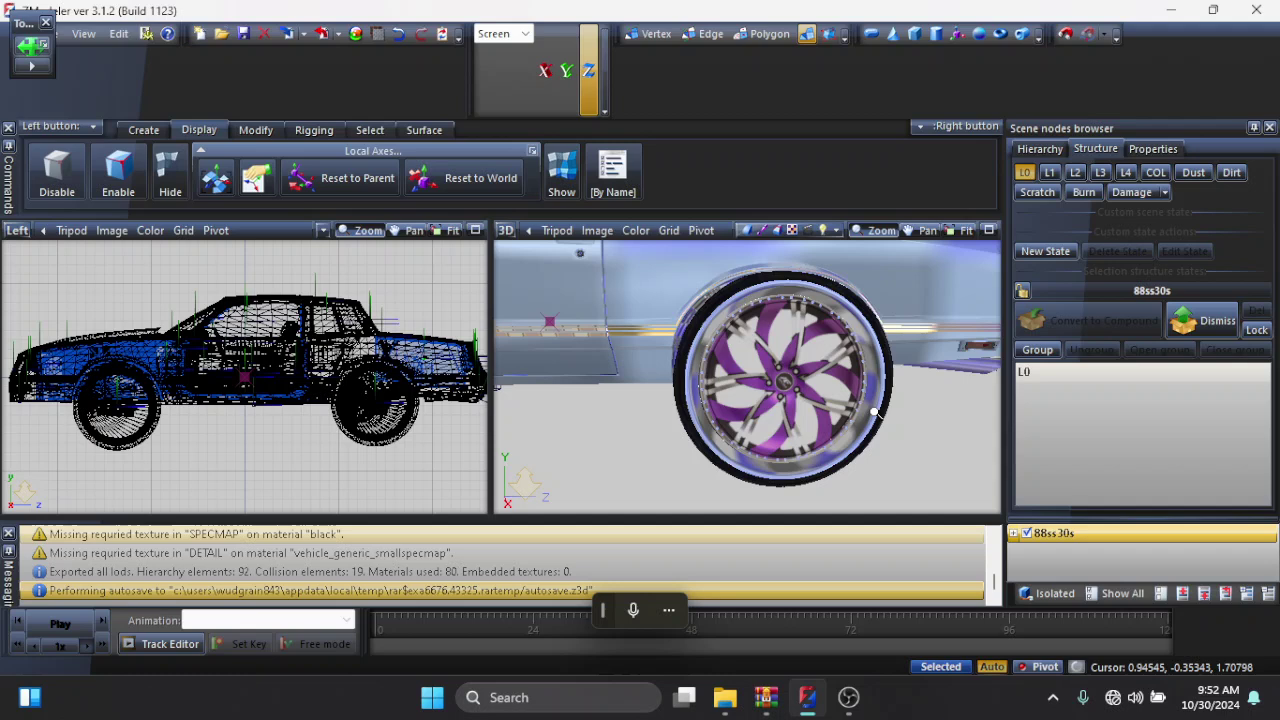
{"action": "scroll", "coordinate": [875, 411], "scroll_direction": "up", "scroll_amount": 2}
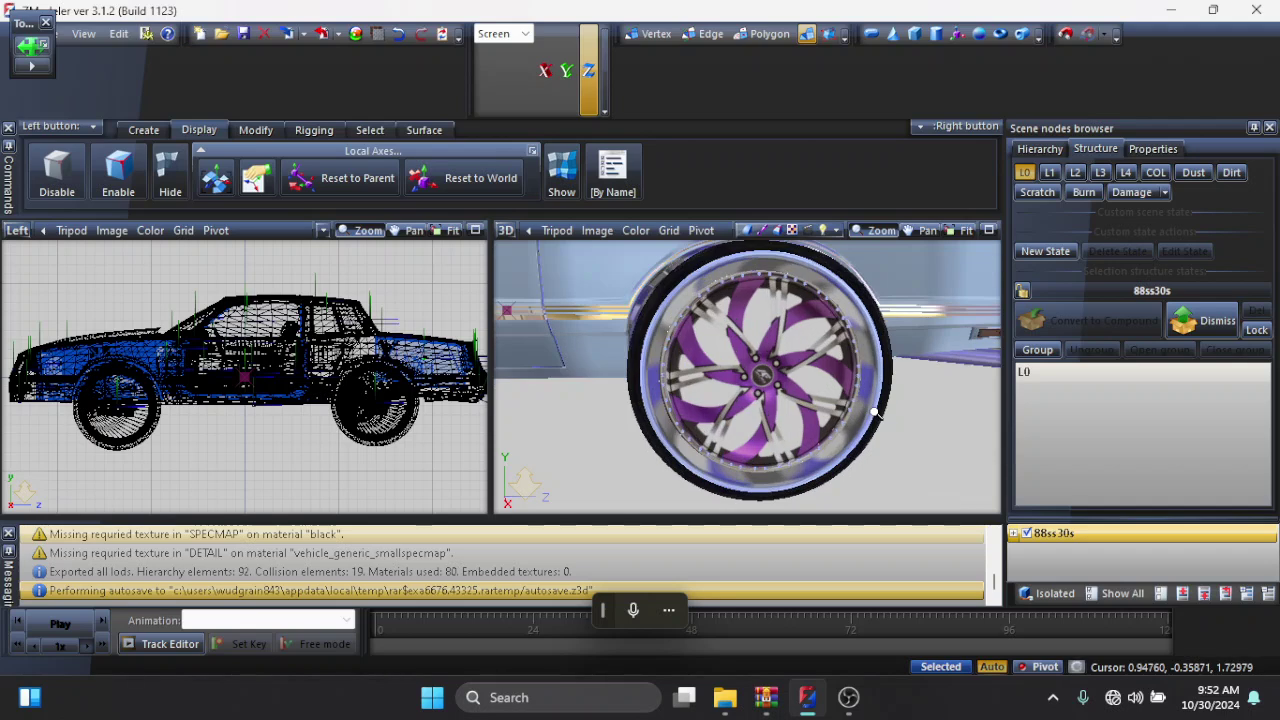
{"action": "scroll", "coordinate": [875, 411], "scroll_direction": "down", "scroll_amount": 8}
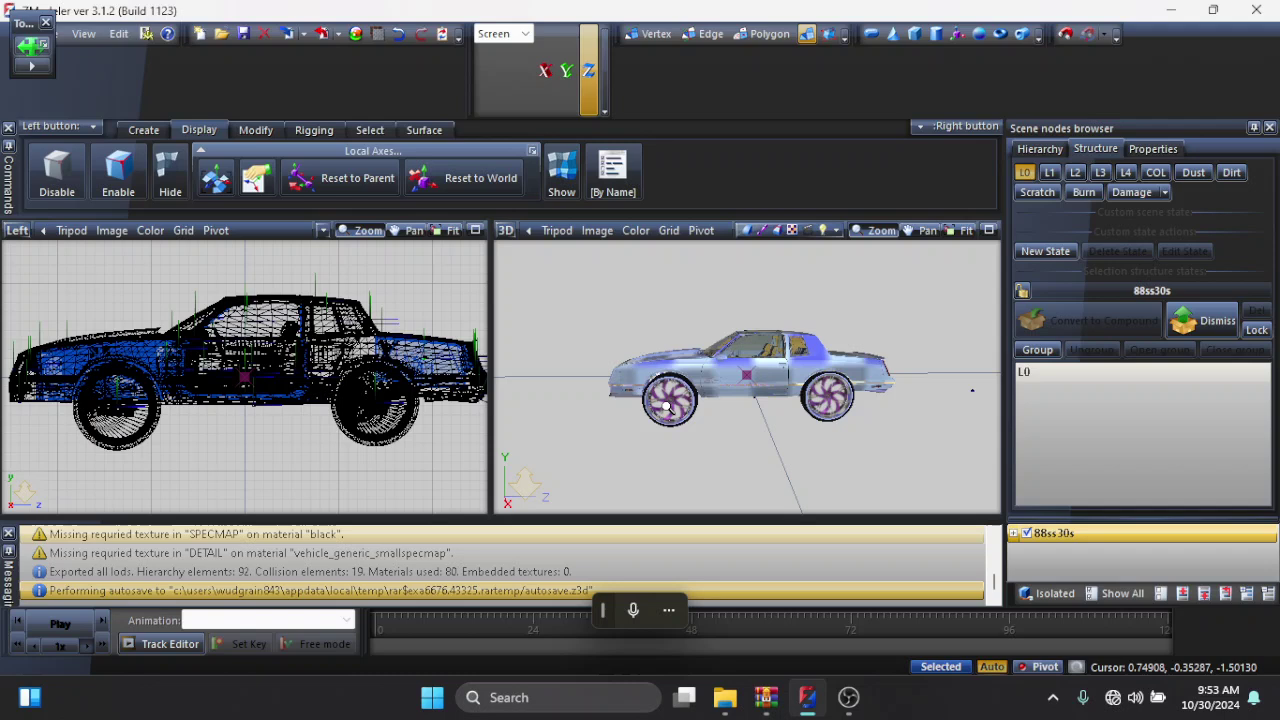
{"action": "scroll", "coordinate": [668, 408], "scroll_direction": "up", "scroll_amount": 3}
{"action": "scroll", "coordinate": [668, 408], "scroll_direction": "up", "scroll_amount": 6}
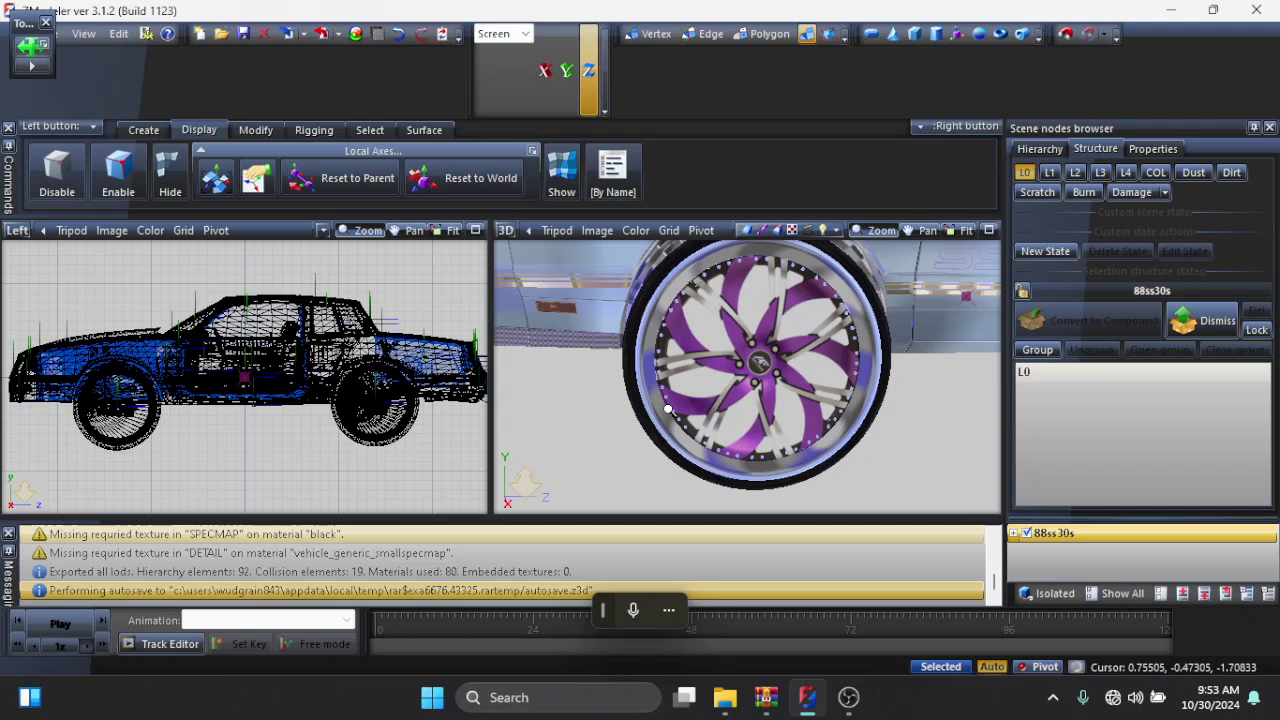
{"action": "scroll", "coordinate": [668, 408], "scroll_direction": "down", "scroll_amount": 7}
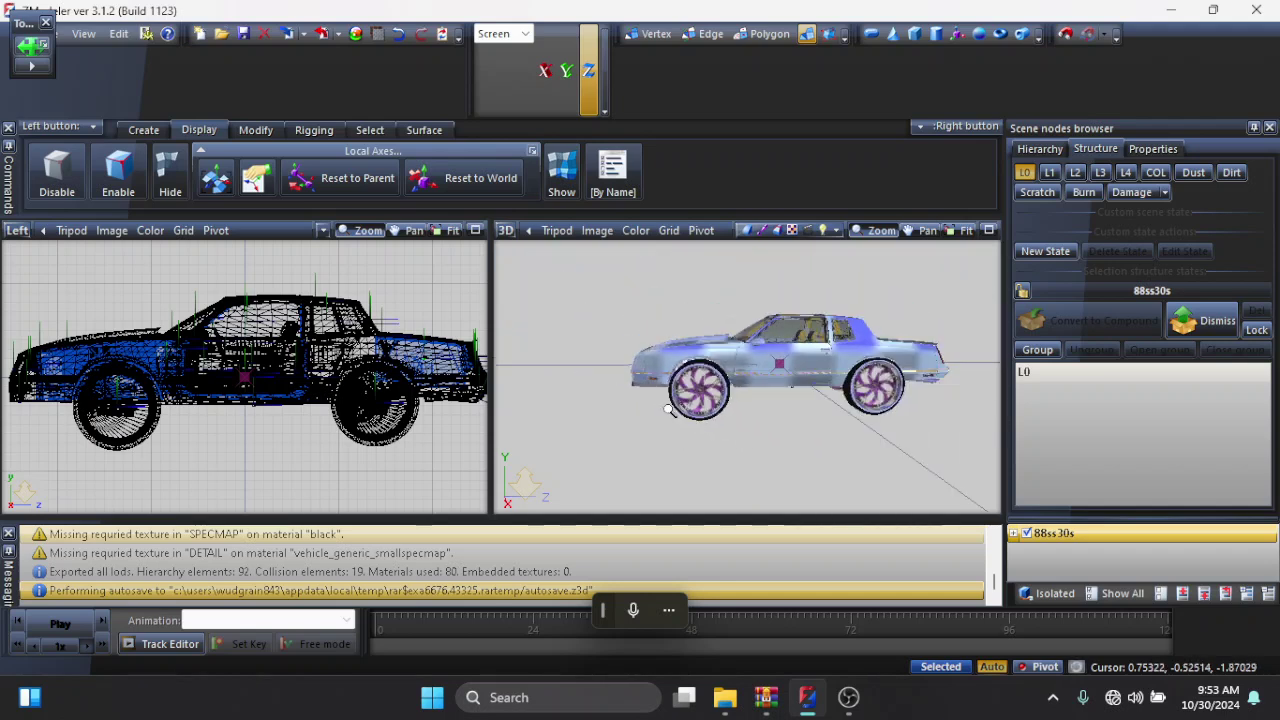
{"action": "scroll", "coordinate": [668, 408], "scroll_direction": "down", "scroll_amount": 2}
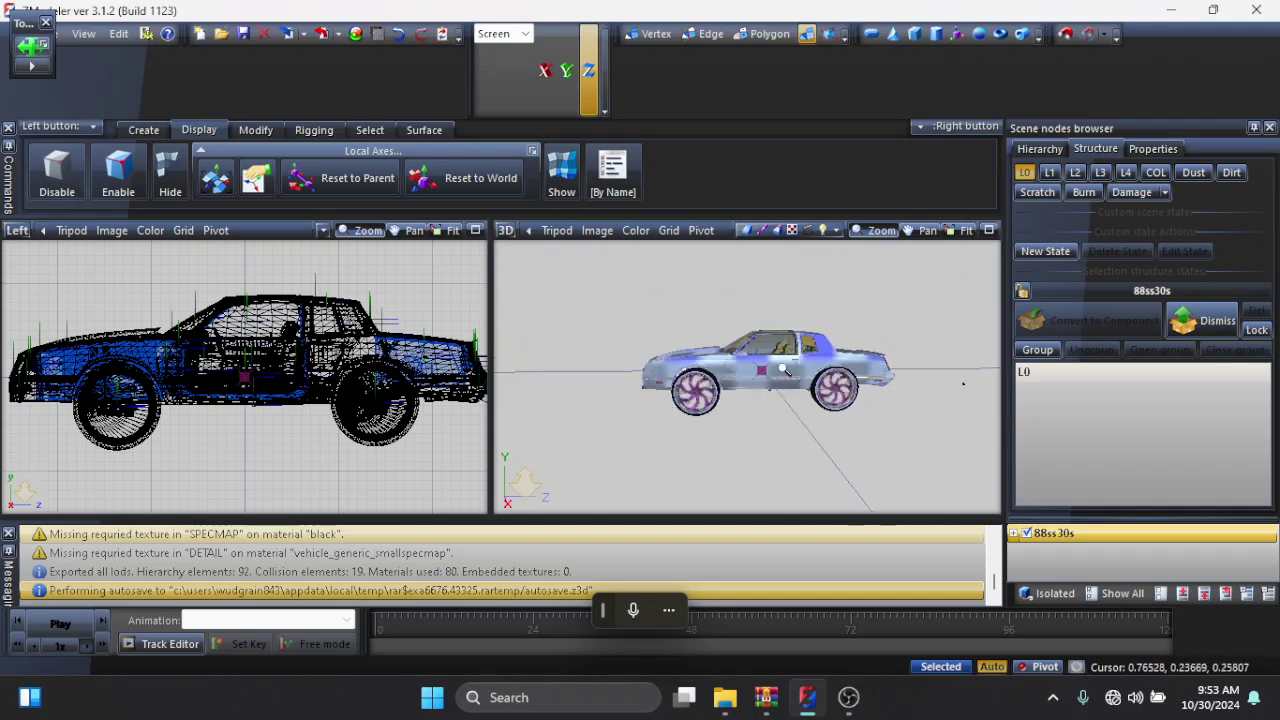
{"action": "scroll", "coordinate": [783, 370], "scroll_direction": "up", "scroll_amount": 1}
{"action": "scroll", "coordinate": [783, 370], "scroll_direction": "up", "scroll_amount": 3}
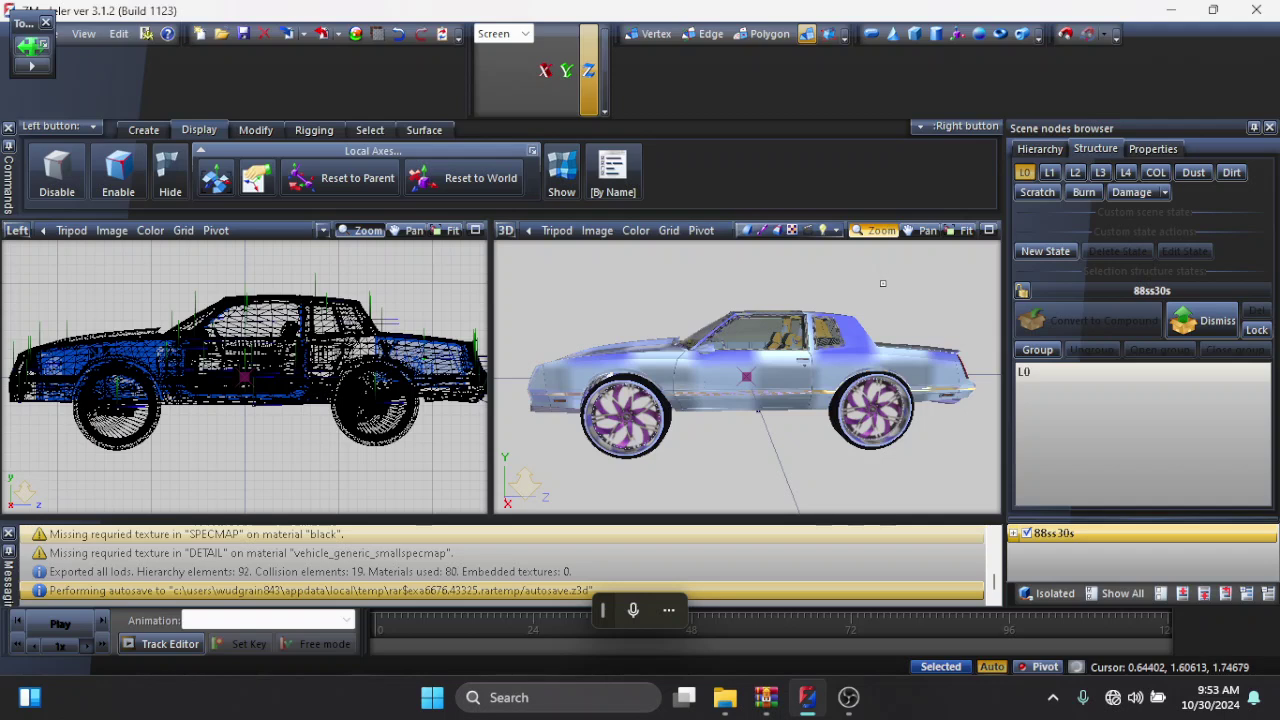
{"action": "key", "text": "Escape"}
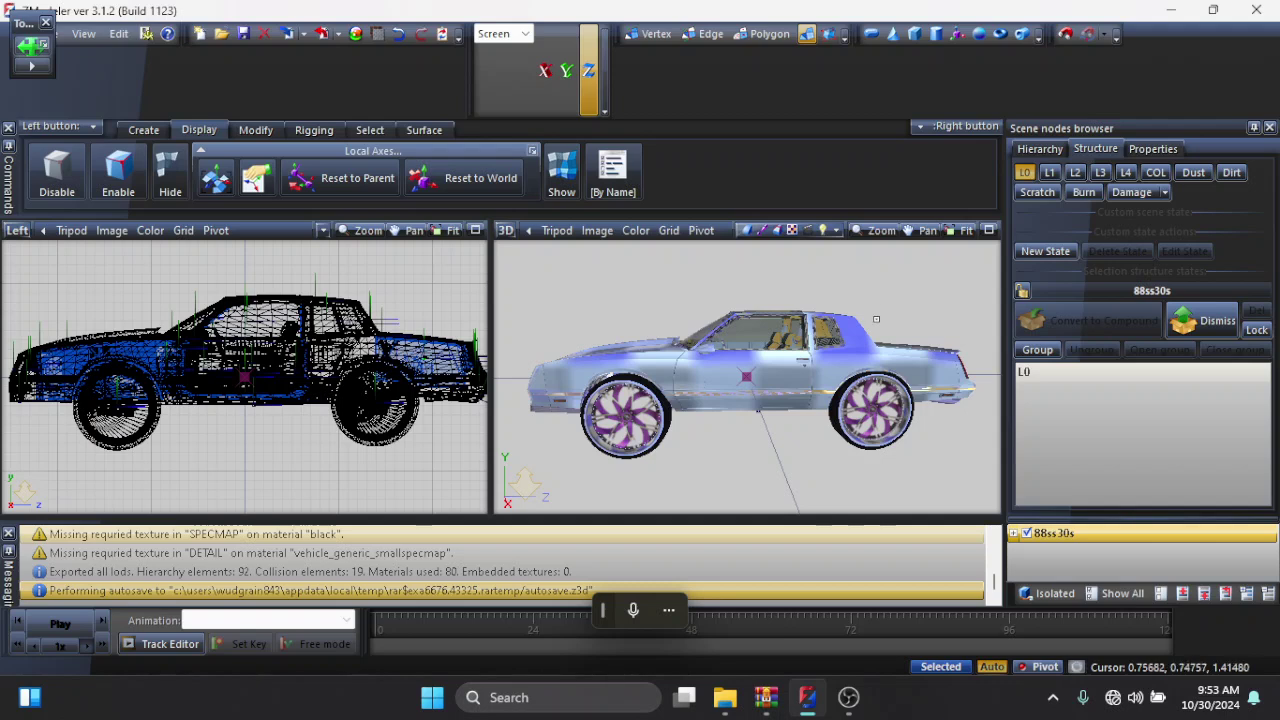
Orbit the camera to a front view of the car, looking over the bonnet
{"action": "mouse_move", "coordinate": [876, 319]}
{"action": "left_mouse_down"}
{"action": "mouse_move", "coordinate": [719, 320]}
{"action": "mouse_move", "coordinate": [972, 317]}
{"action": "mouse_move", "coordinate": [859, 300]}
{"action": "mouse_move", "coordinate": [727, 322]}
{"action": "mouse_move", "coordinate": [950, 321]}
{"action": "mouse_move", "coordinate": [970, 340]}
{"action": "left_mouse_up"}
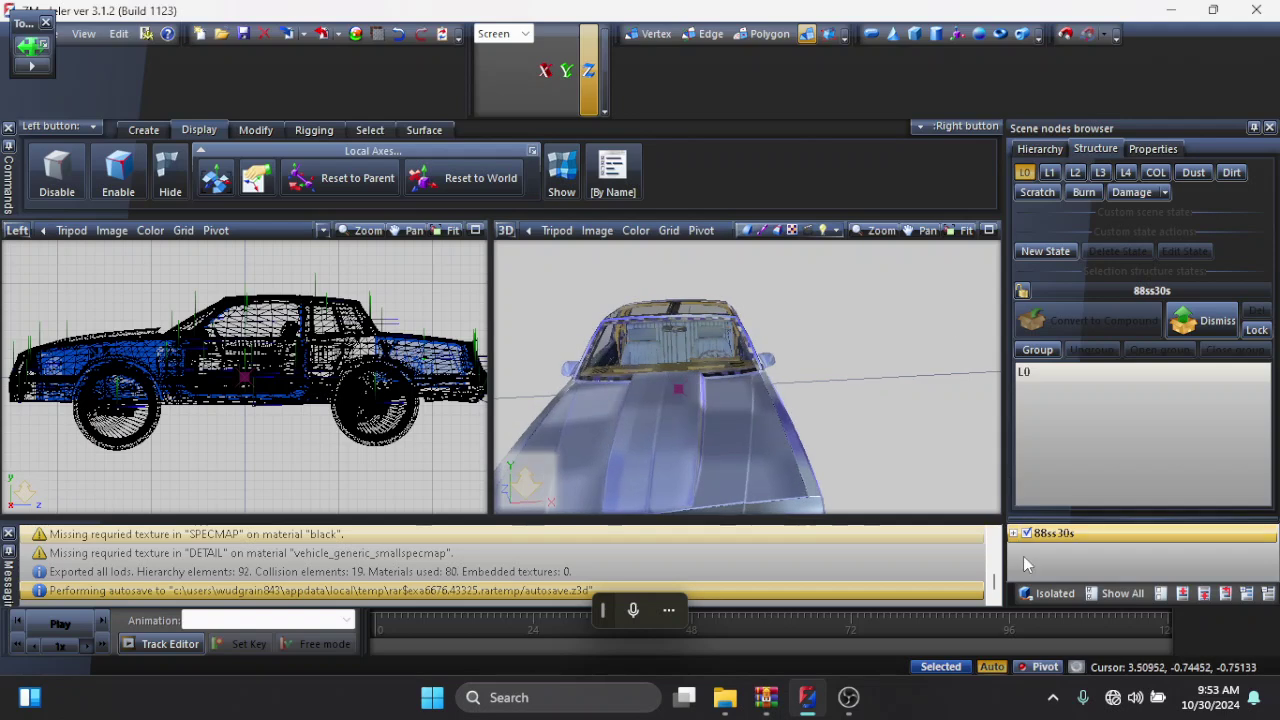
Expand 88ss30s in Scene nodes, scroll its parts, and uncheck the boot and bonnet
{"action": "left_click", "coordinate": [1013, 533]}
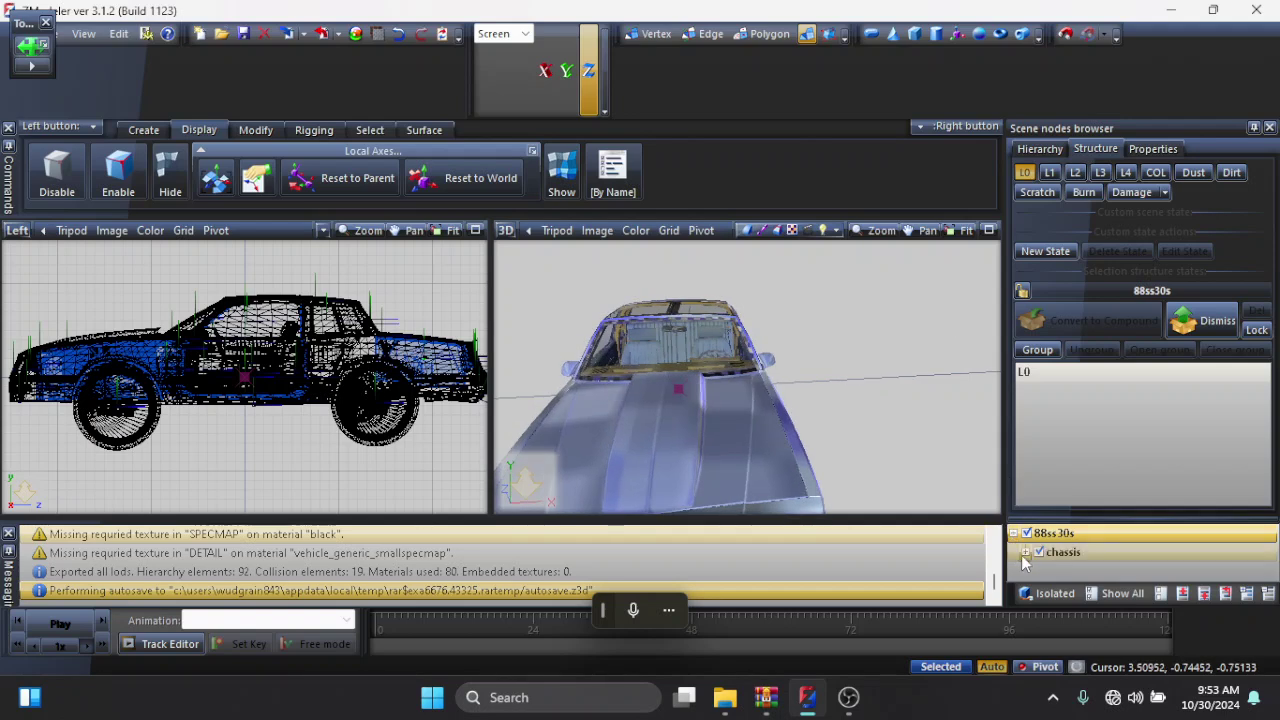
{"action": "scroll", "coordinate": [1024, 560], "scroll_direction": "down", "scroll_amount": 1}
{"action": "left_click", "coordinate": [1272, 573]}
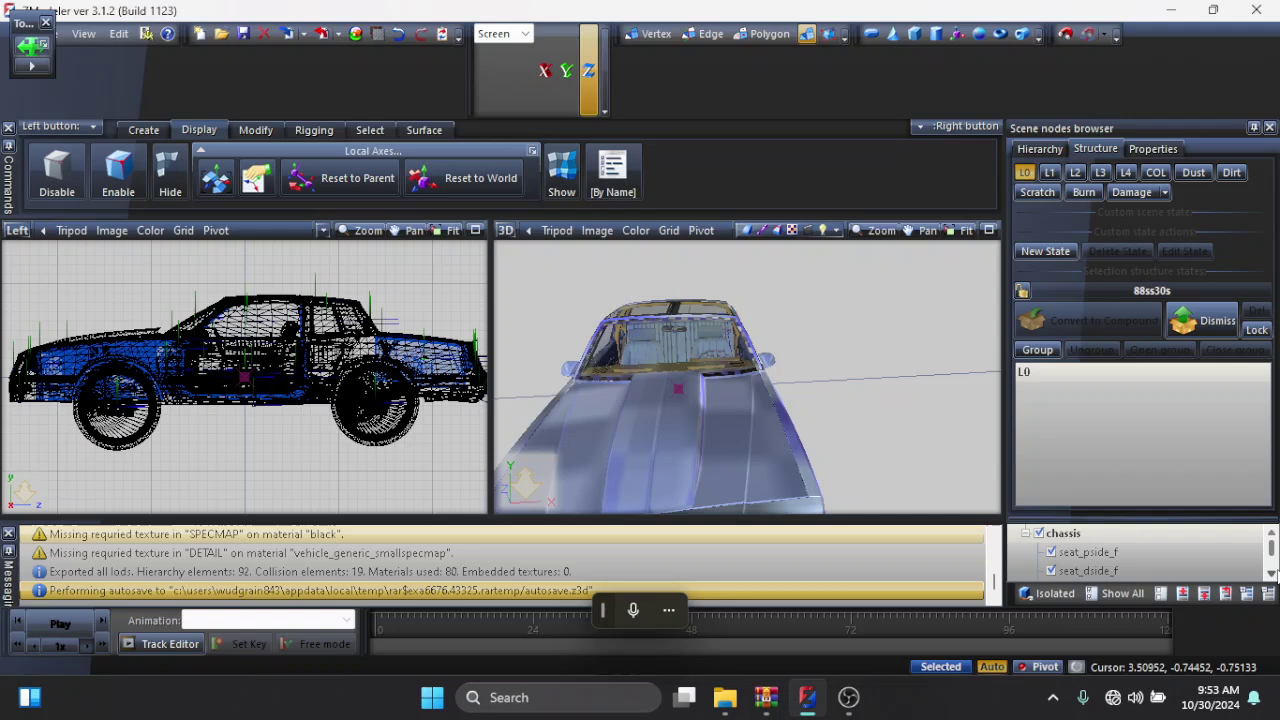
{"action": "left_click", "coordinate": [1272, 573]}
{"action": "left_click", "coordinate": [1272, 573]}
{"action": "left_click", "coordinate": [1272, 573]}
{"action": "left_click", "coordinate": [1272, 573]}
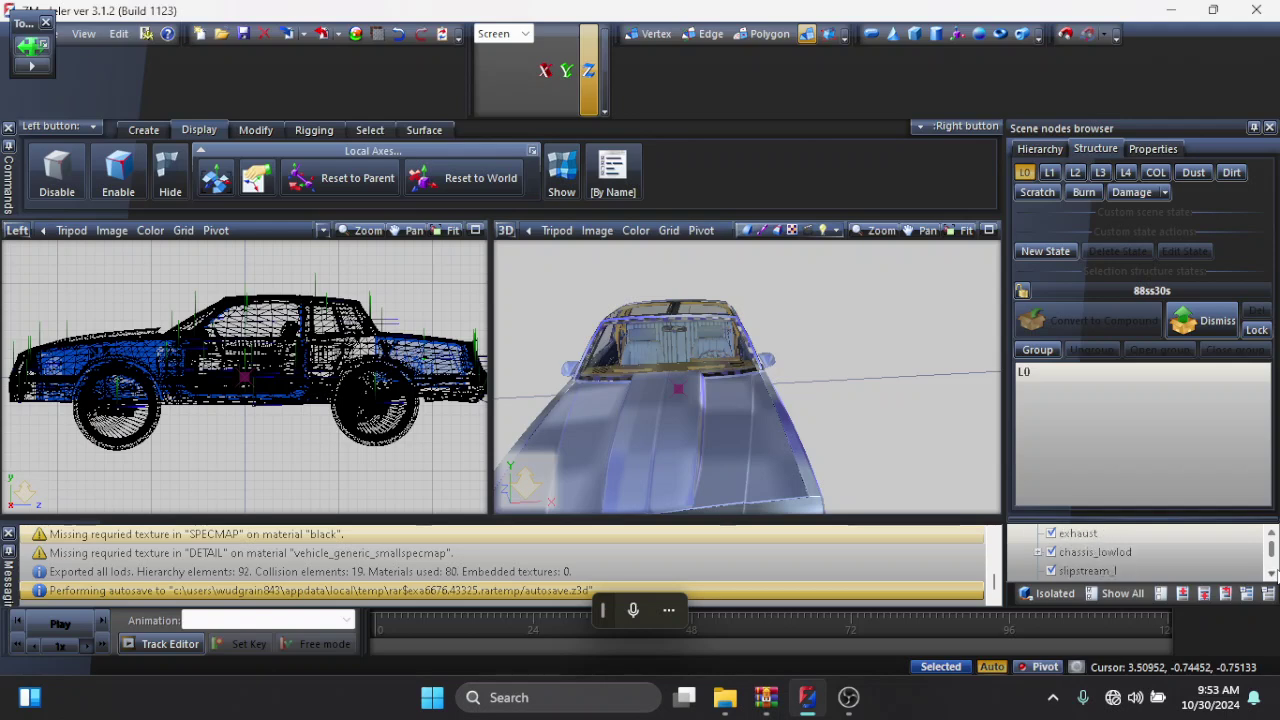
{"action": "left_click", "coordinate": [1272, 573]}
{"action": "left_click", "coordinate": [1272, 573]}
{"action": "left_click", "coordinate": [1272, 573]}
{"action": "left_click", "coordinate": [1272, 573]}
{"action": "left_click", "coordinate": [1272, 573]}
{"action": "left_click", "coordinate": [1272, 573]}
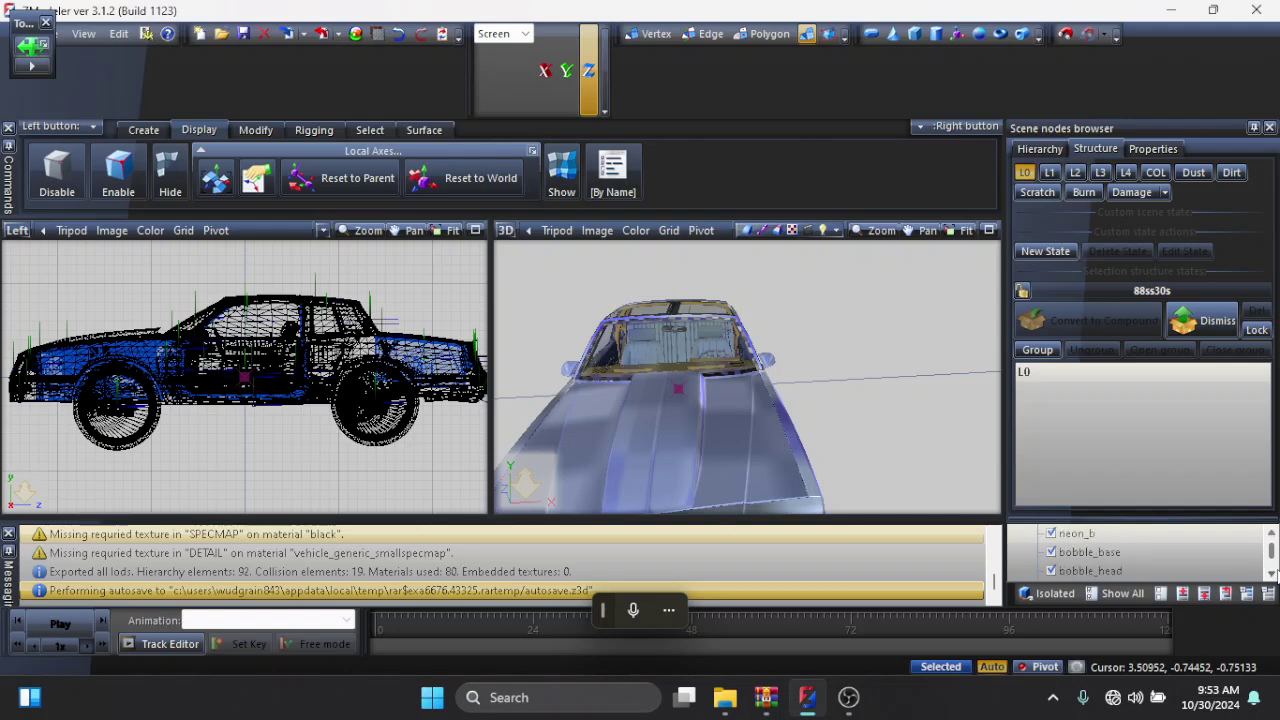
{"action": "left_click", "coordinate": [1272, 573]}
{"action": "left_click", "coordinate": [1272, 573]}
{"action": "left_click", "coordinate": [1272, 573]}
{"action": "left_click", "coordinate": [1272, 573]}
{"action": "left_click", "coordinate": [1272, 573]}
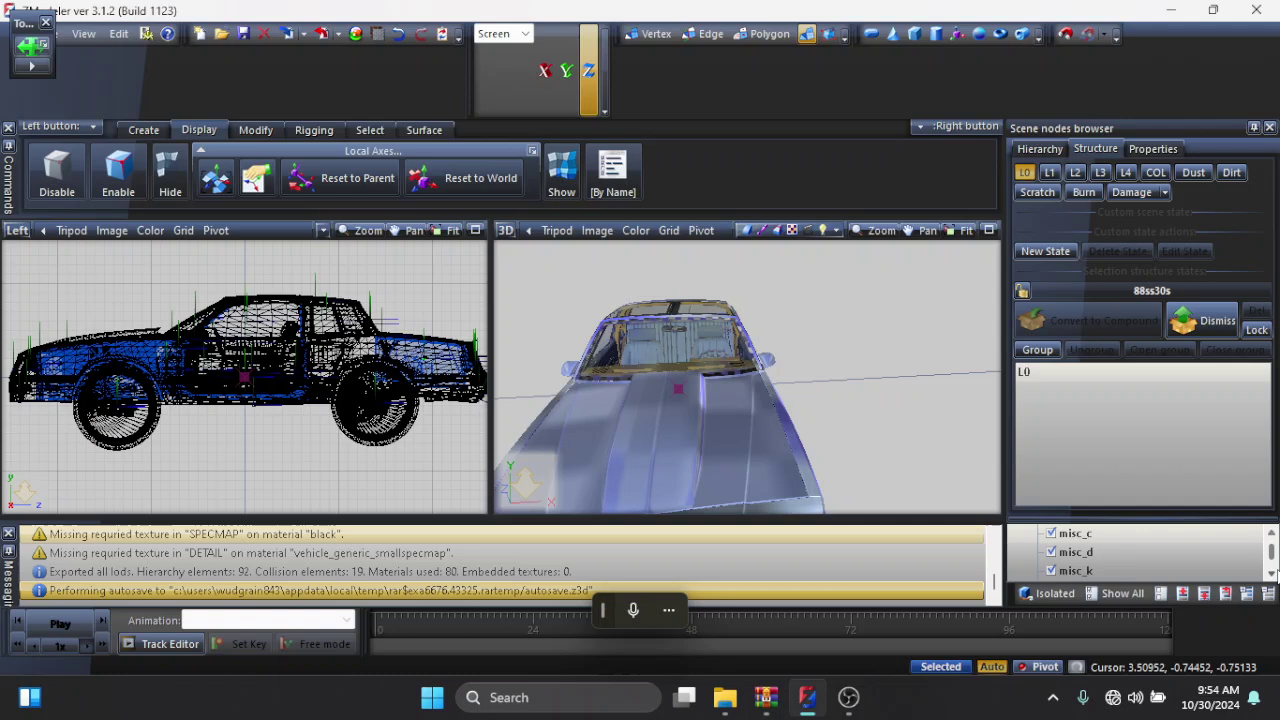
{"action": "left_click", "coordinate": [1272, 573]}
{"action": "left_click", "coordinate": [1272, 573]}
{"action": "left_click", "coordinate": [1272, 573]}
{"action": "left_click", "coordinate": [1272, 573]}
{"action": "left_click", "coordinate": [1272, 573]}
{"action": "left_click", "coordinate": [1272, 573]}
{"action": "left_click", "coordinate": [1272, 573]}
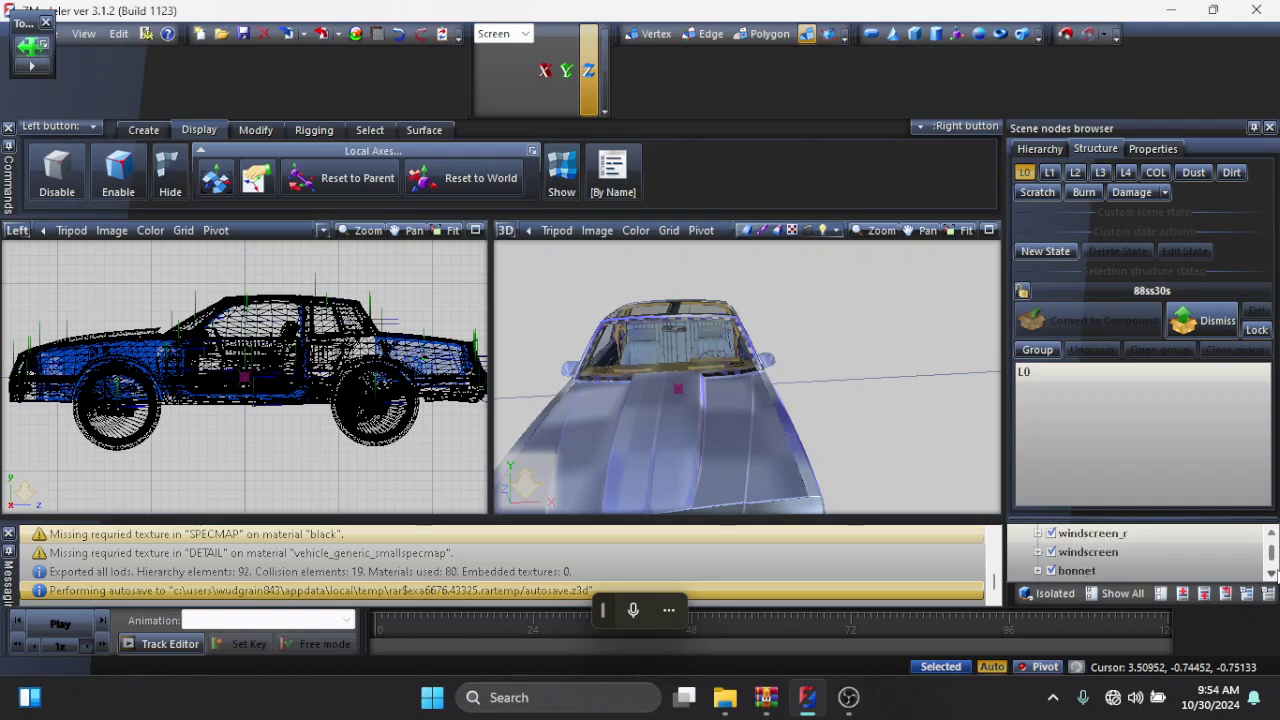
{"action": "left_click", "coordinate": [1272, 573]}
{"action": "left_click", "coordinate": [1272, 573]}
{"action": "left_click", "coordinate": [1050, 553]}
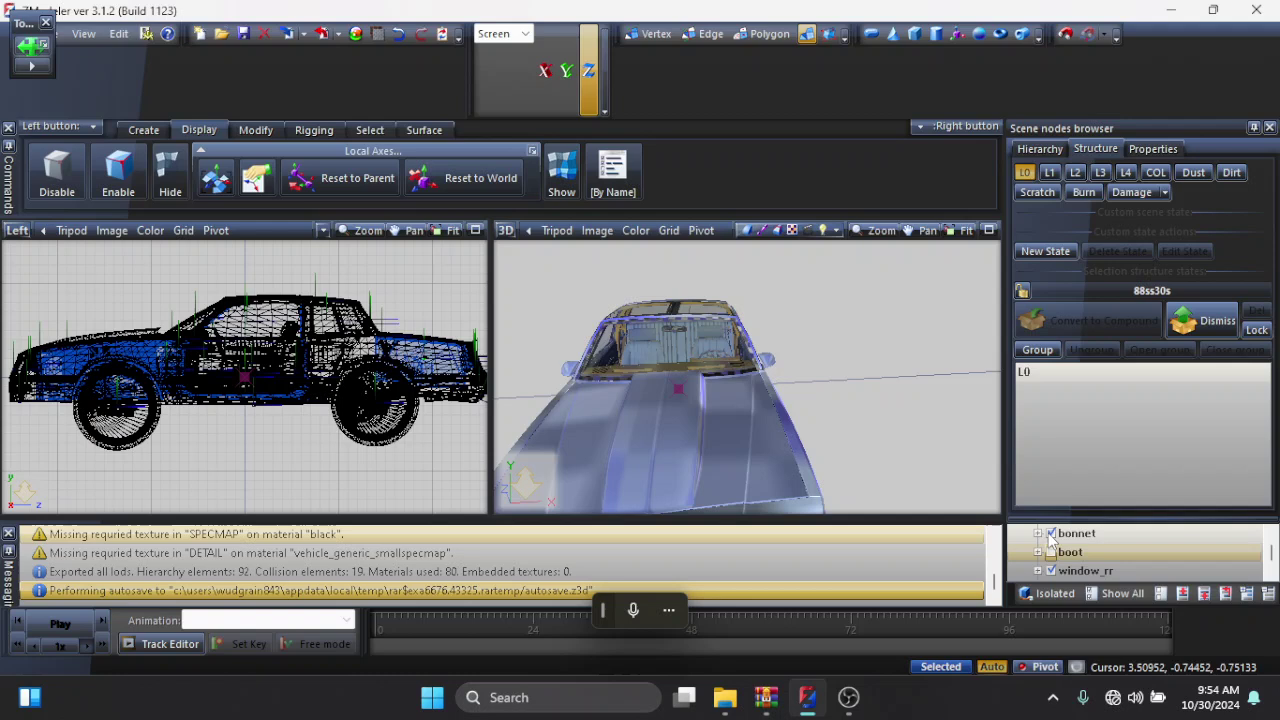
{"action": "left_click", "coordinate": [1050, 534]}
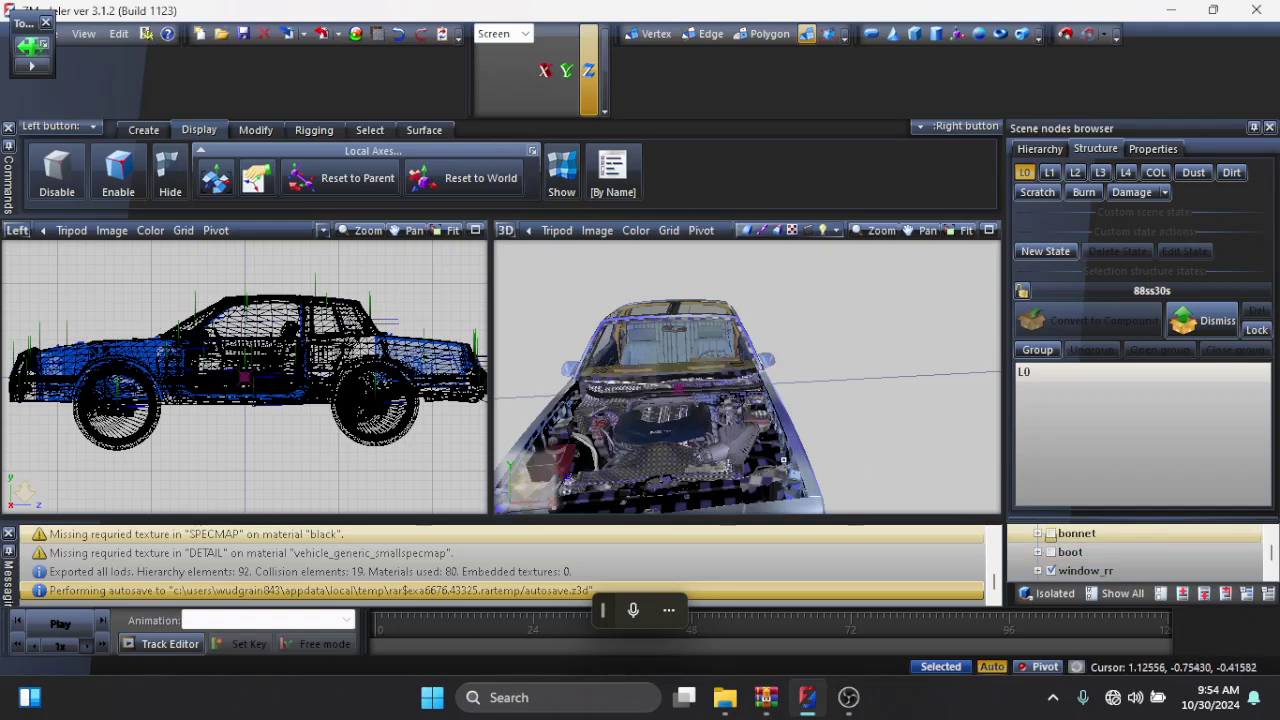
Orbit over the car into the engine bay and cabin, then ease to a lower front angle
{"action": "mouse_move", "coordinate": [785, 460]}
{"action": "left_mouse_down"}
{"action": "mouse_move", "coordinate": [810, 455]}
{"action": "mouse_move", "coordinate": [783, 472]}
{"action": "left_mouse_up"}
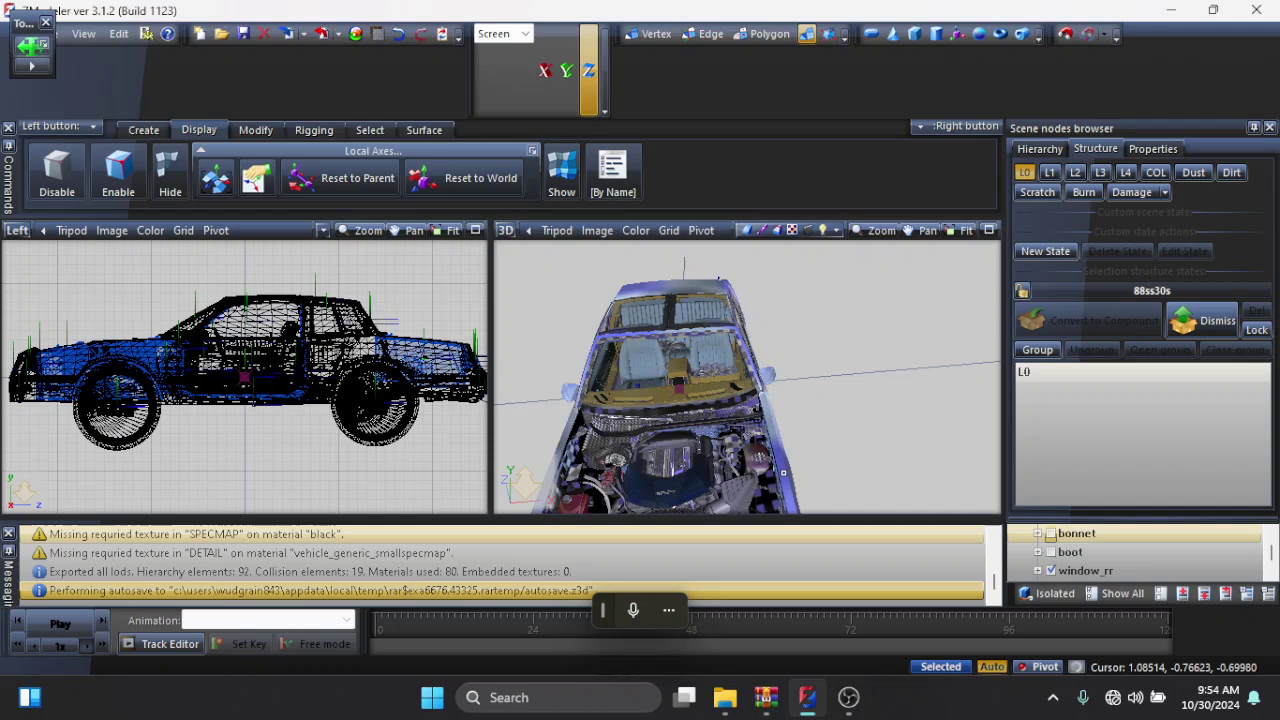
{"action": "mouse_move", "coordinate": [783, 471]}
{"action": "left_mouse_down"}
{"action": "mouse_move", "coordinate": [803, 466]}
{"action": "mouse_move", "coordinate": [709, 450]}
{"action": "mouse_move", "coordinate": [776, 441]}
{"action": "mouse_move", "coordinate": [785, 469]}
{"action": "mouse_move", "coordinate": [813, 465]}
{"action": "mouse_move", "coordinate": [765, 469]}
{"action": "mouse_move", "coordinate": [819, 452]}
{"action": "mouse_move", "coordinate": [869, 486]}
{"action": "mouse_move", "coordinate": [758, 476]}
{"action": "mouse_move", "coordinate": [716, 522]}
{"action": "mouse_move", "coordinate": [830, 413]}
{"action": "left_mouse_up"}
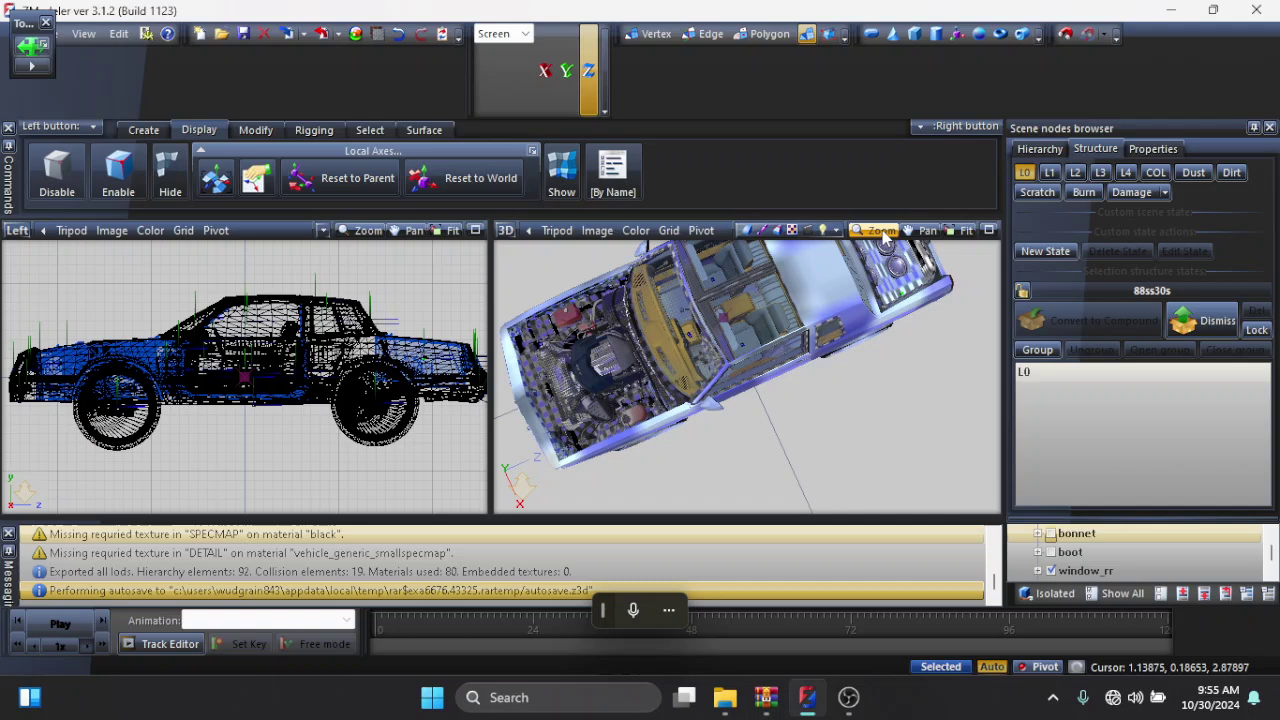
Zoom in and orbit to look down over the engine bay
{"action": "scroll", "coordinate": [568, 315], "scroll_direction": "up", "scroll_amount": 5}
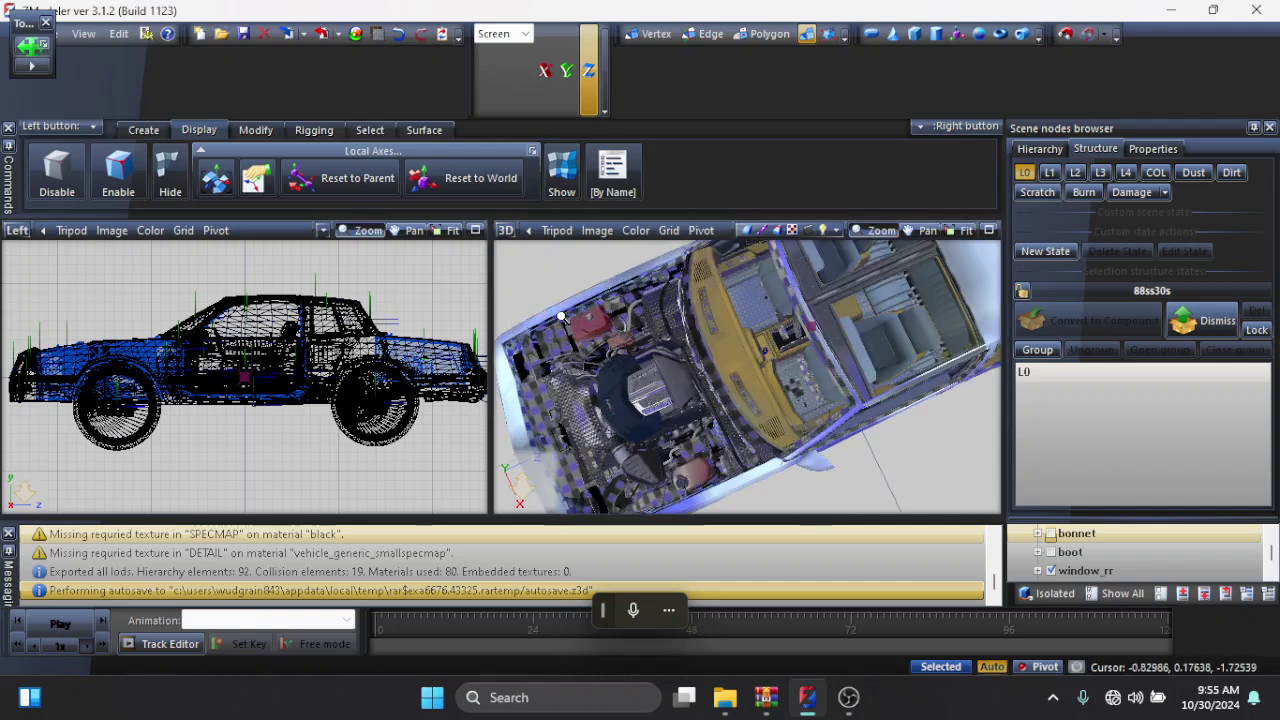
{"action": "scroll", "coordinate": [563, 317], "scroll_direction": "up", "scroll_amount": 2}
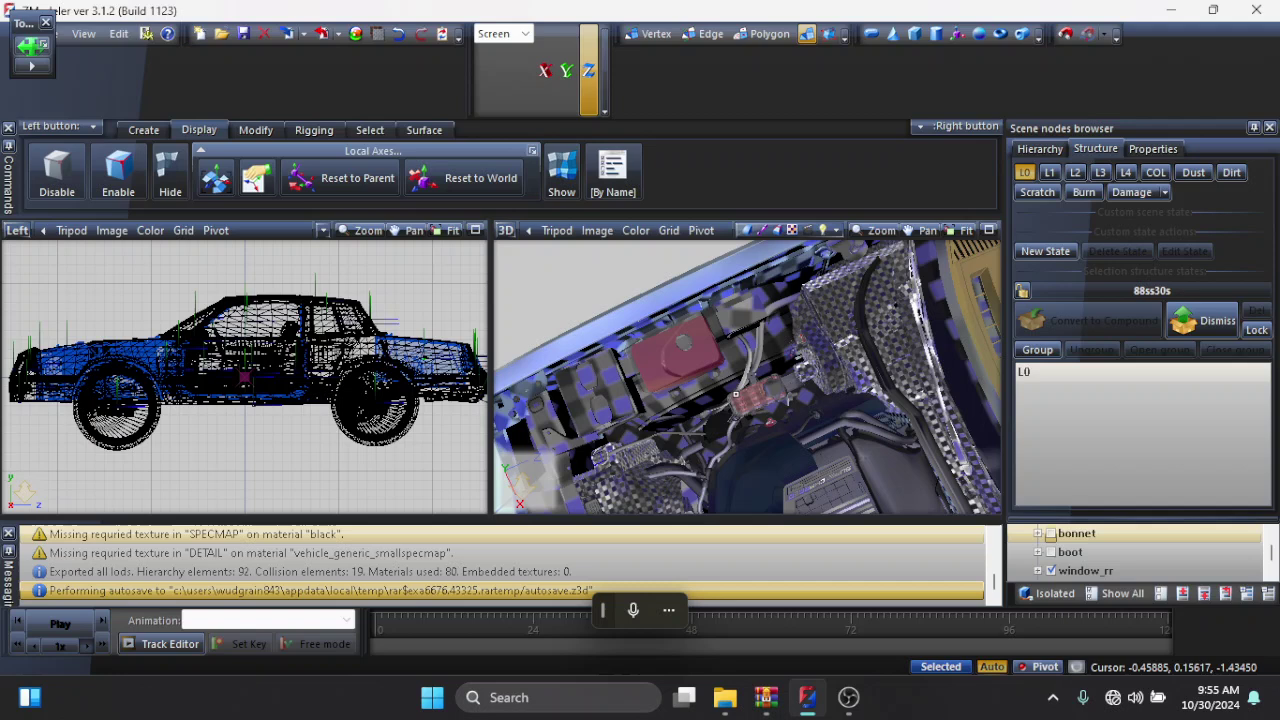
{"action": "mouse_move", "coordinate": [700, 380]}
{"action": "left_mouse_down"}
{"action": "mouse_move", "coordinate": [720, 366]}
{"action": "mouse_move", "coordinate": [675, 393]}
{"action": "mouse_move", "coordinate": [765, 377]}
{"action": "mouse_move", "coordinate": [757, 352]}
{"action": "mouse_move", "coordinate": [863, 361]}
{"action": "left_mouse_up"}
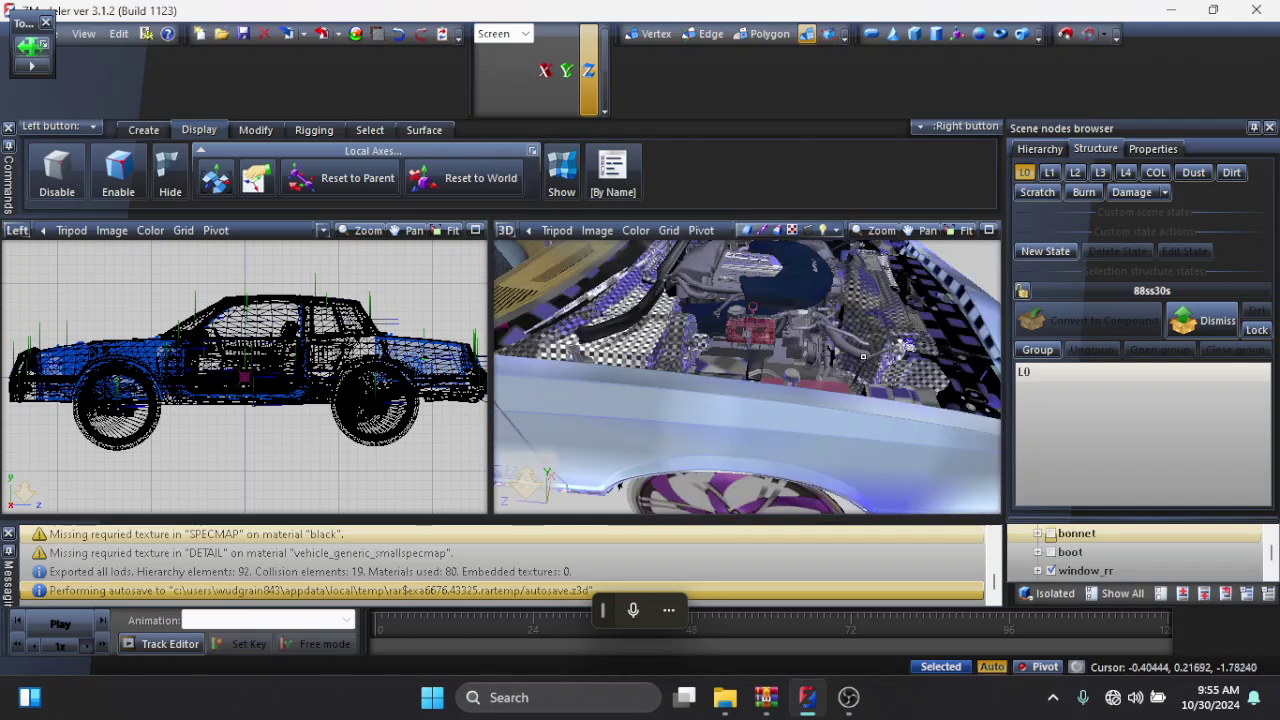
{"action": "mouse_move", "coordinate": [863, 356]}
{"action": "left_mouse_down"}
{"action": "mouse_move", "coordinate": [748, 345]}
{"action": "mouse_move", "coordinate": [784, 357]}
{"action": "mouse_move", "coordinate": [812, 408]}
{"action": "left_mouse_up"}
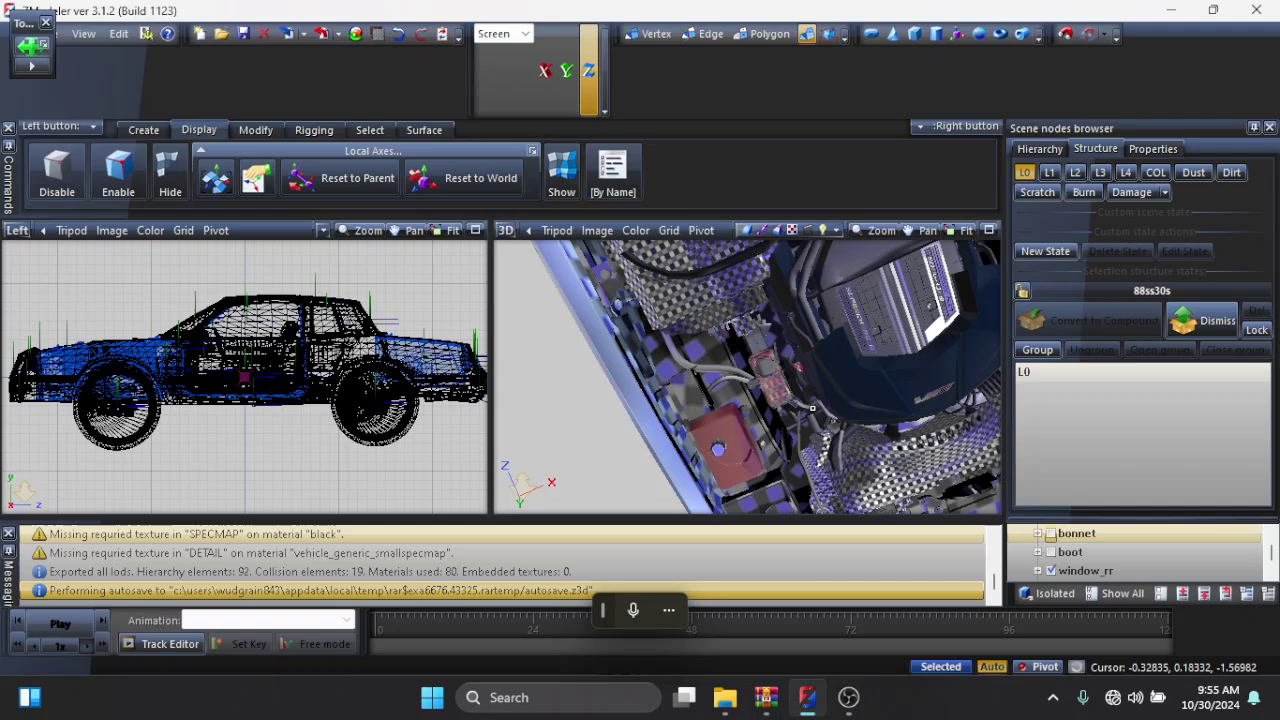
Toggle Zoom mode and zoom in and out on the engine
{"action": "left_click", "coordinate": [880, 231]}
{"action": "scroll", "coordinate": [870, 322], "scroll_direction": "up", "scroll_amount": 3}
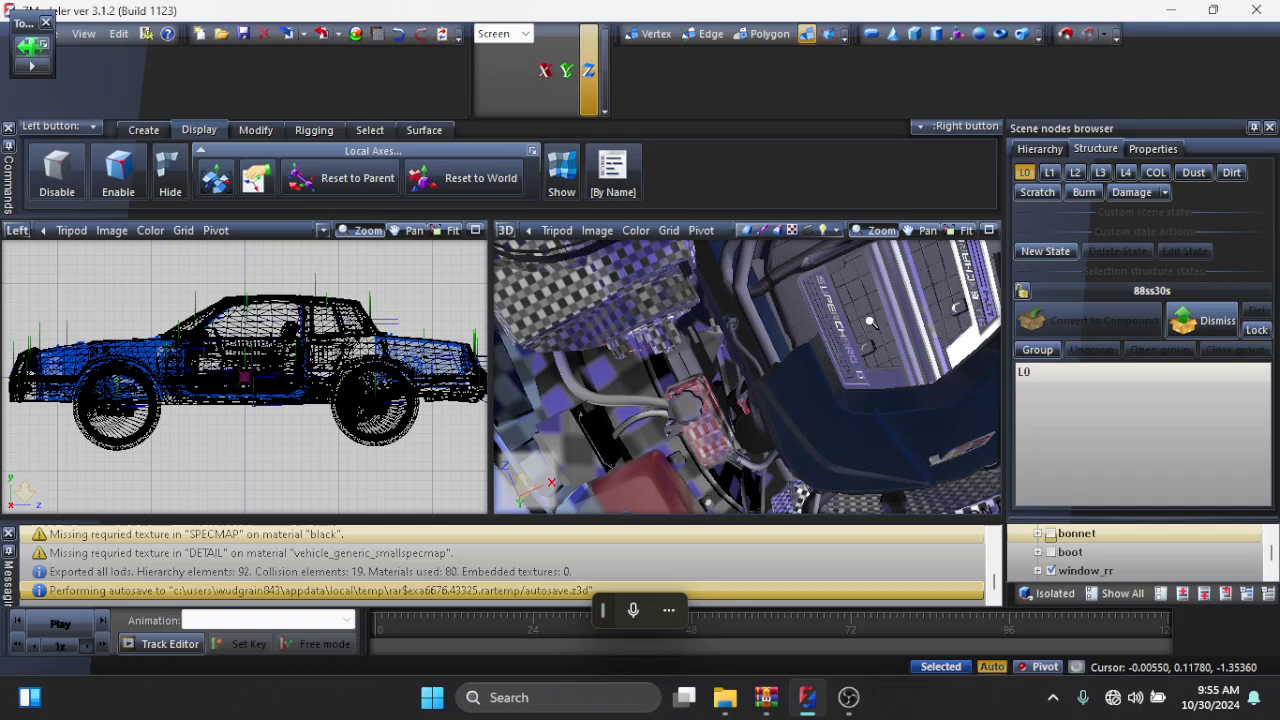
{"action": "scroll", "coordinate": [870, 322], "scroll_direction": "down", "scroll_amount": 2}
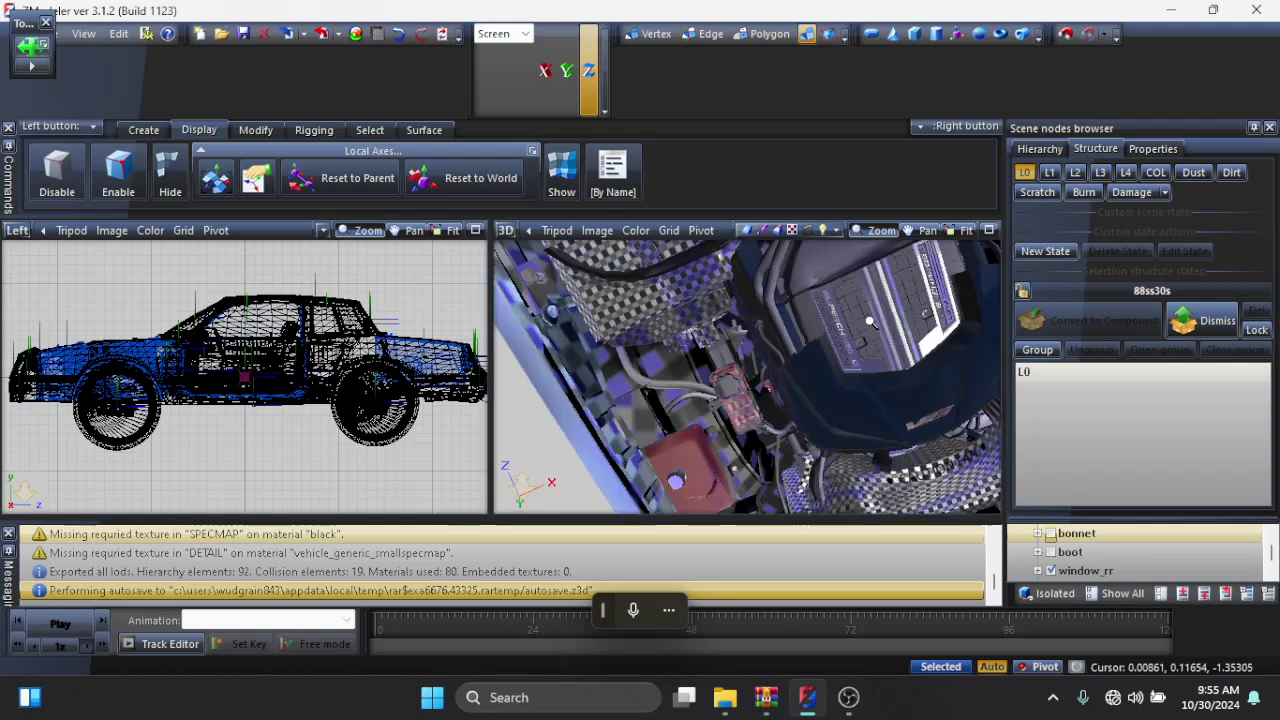
{"action": "scroll", "coordinate": [953, 440], "scroll_direction": "up", "scroll_amount": 3}
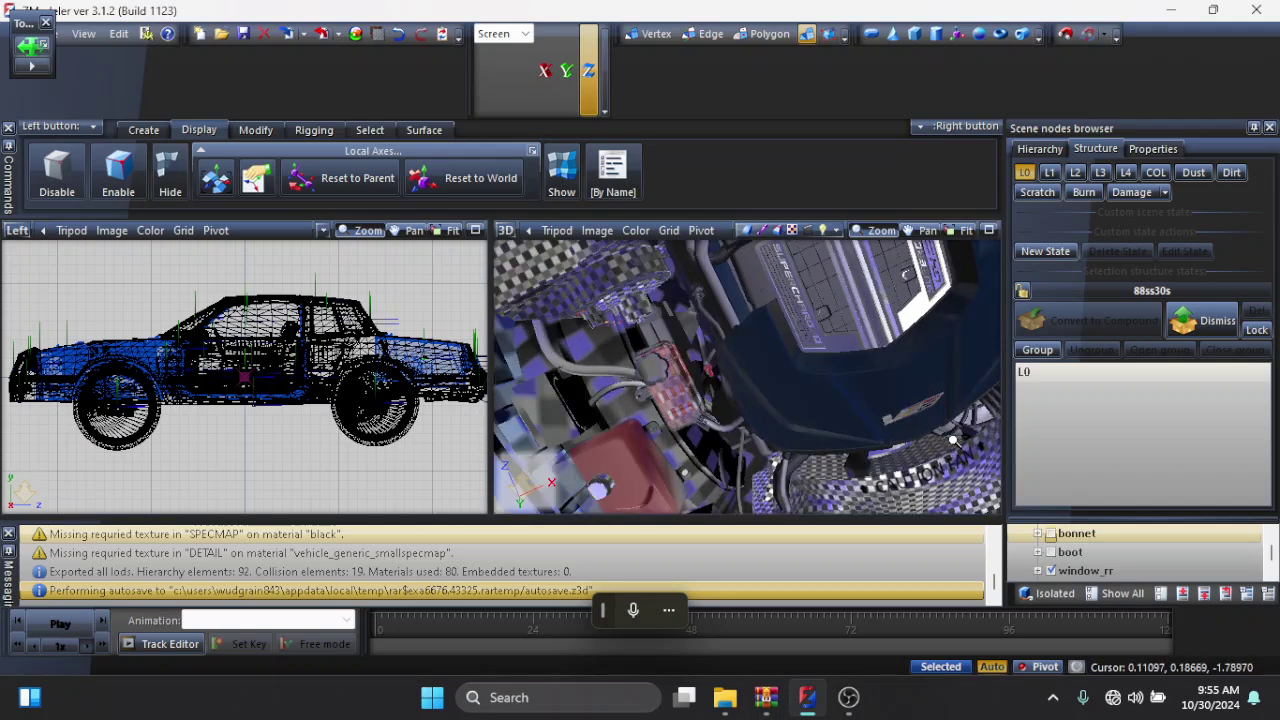
{"action": "scroll", "coordinate": [953, 440], "scroll_direction": "down", "scroll_amount": 2}
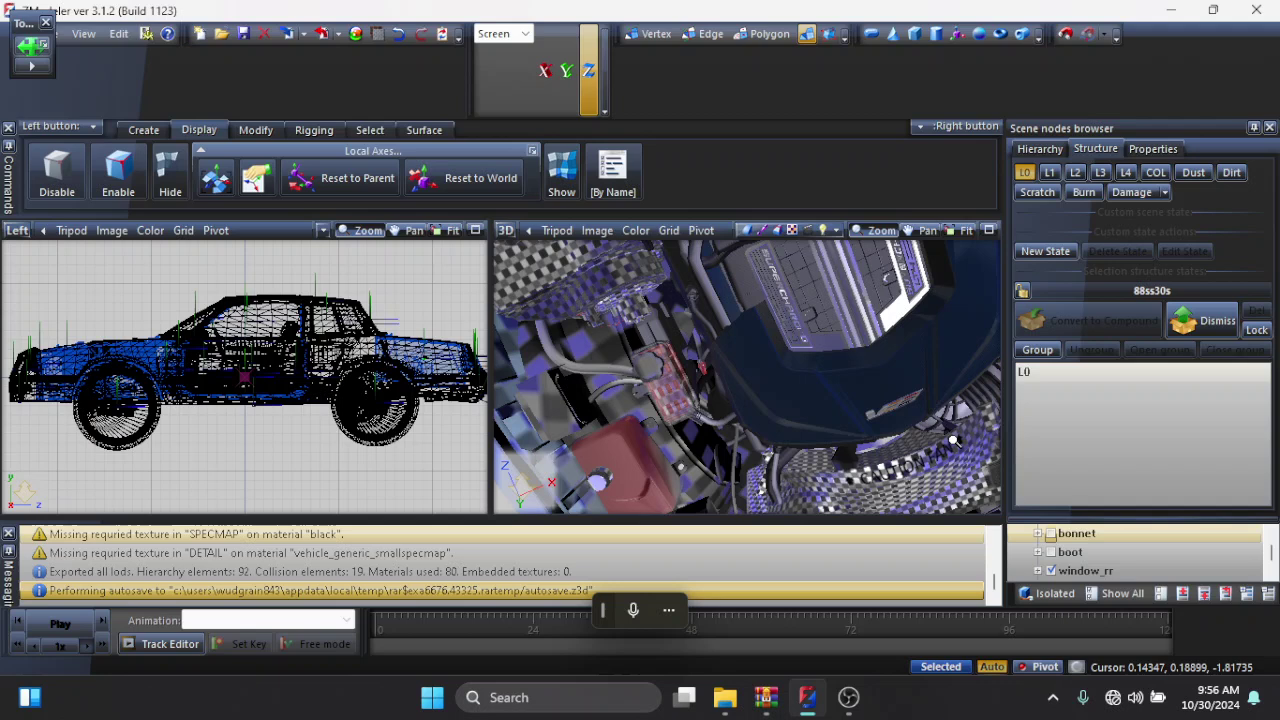
{"action": "left_click", "coordinate": [876, 239]}
{"action": "scroll", "coordinate": [896, 369], "scroll_direction": "down", "scroll_amount": 2}
{"action": "scroll", "coordinate": [896, 369], "scroll_direction": "down", "scroll_amount": 4}
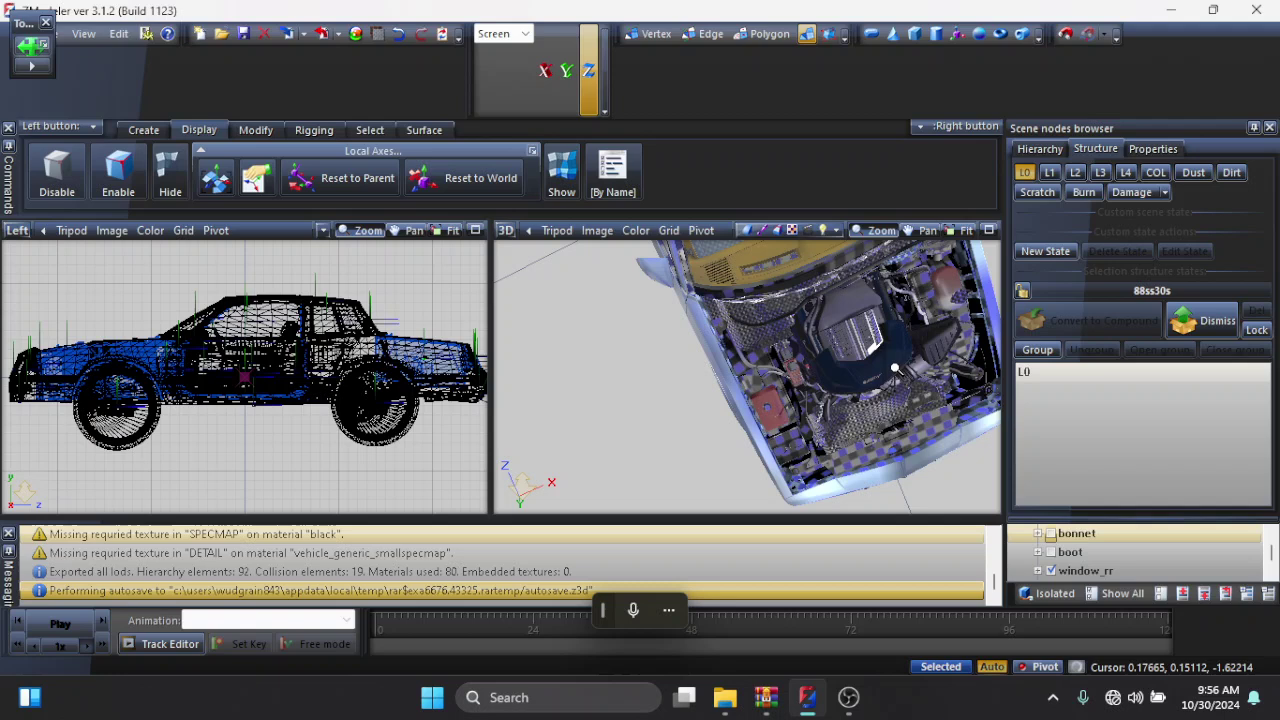
{"action": "scroll", "coordinate": [896, 369], "scroll_direction": "down", "scroll_amount": 3}
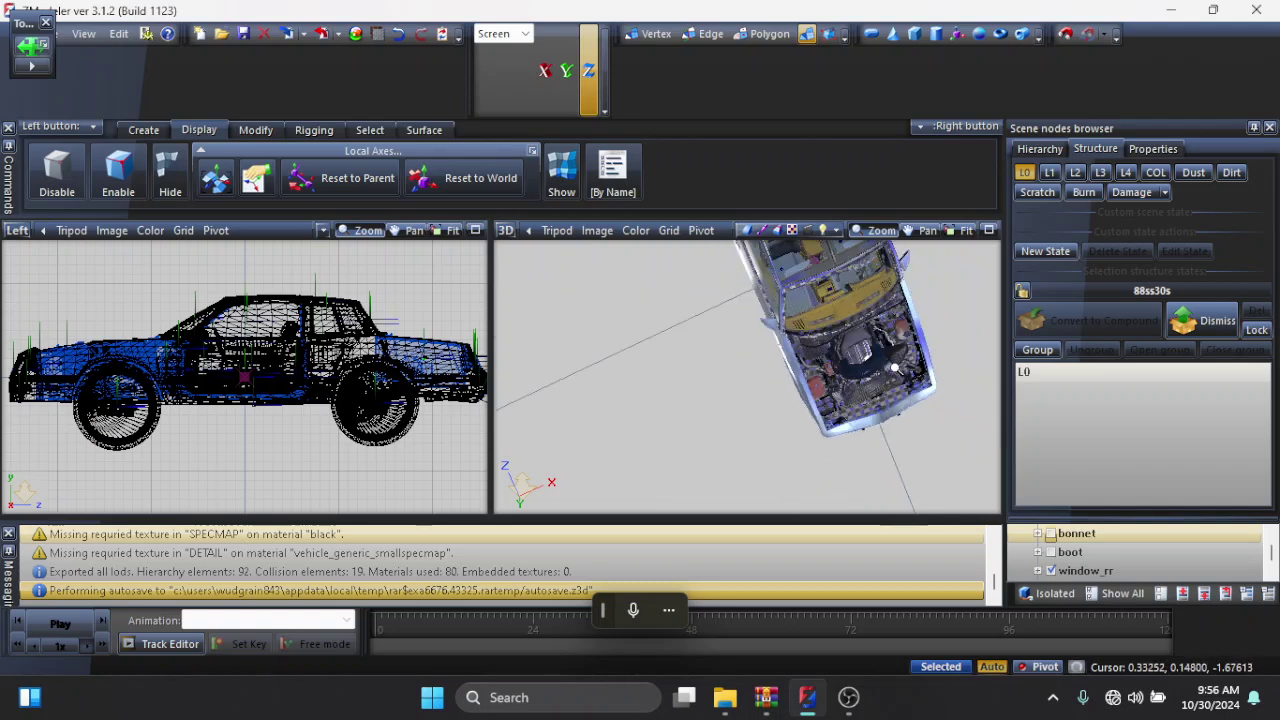
{"action": "scroll", "coordinate": [896, 368], "scroll_direction": "up", "scroll_amount": 6}
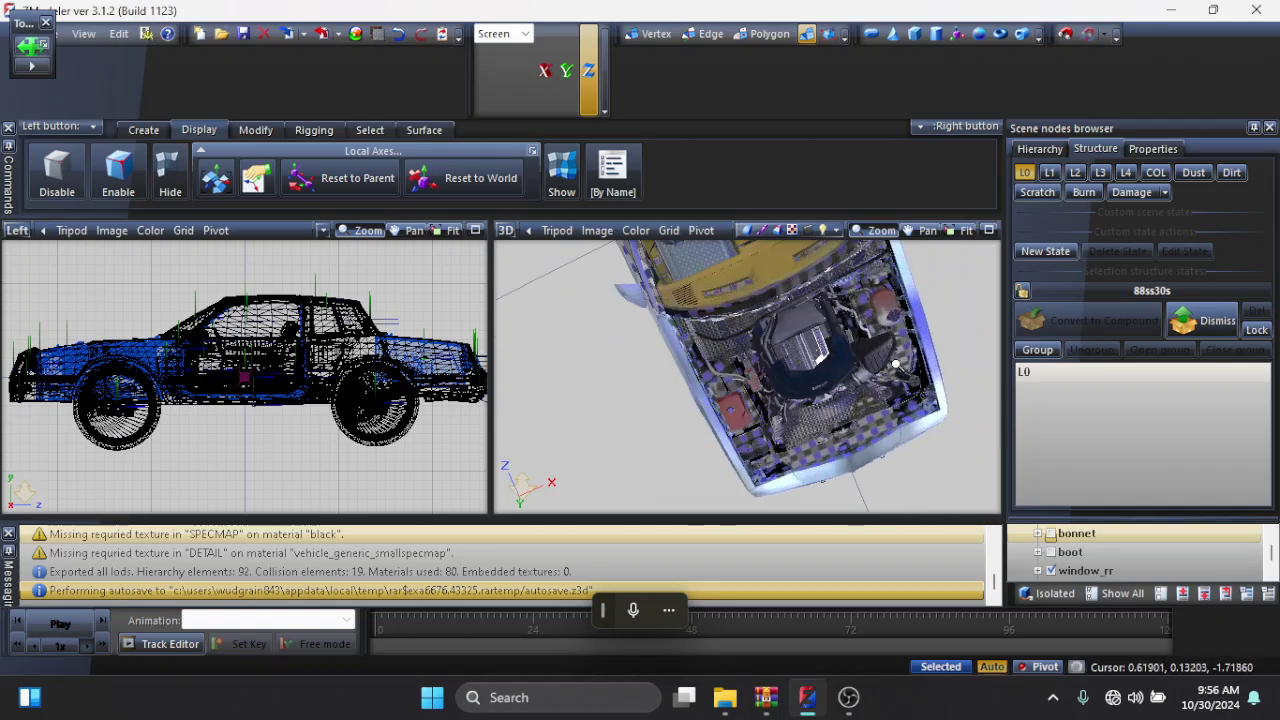
{"action": "scroll", "coordinate": [855, 255], "scroll_direction": "up", "scroll_amount": 2}
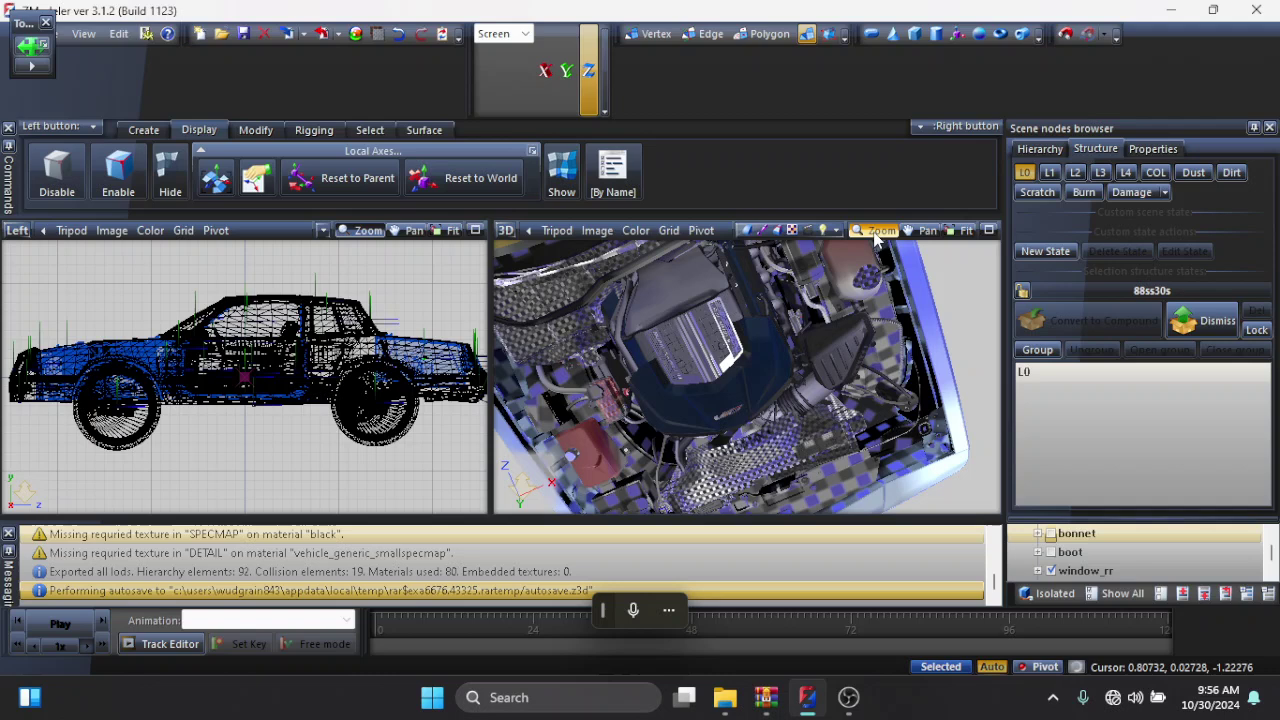
Orbit around the engine bay from side, top-down and tilted angles
{"action": "mouse_move", "coordinate": [785, 353]}
{"action": "left_mouse_down"}
{"action": "mouse_move", "coordinate": [706, 297]}
{"action": "mouse_move", "coordinate": [682, 302]}
{"action": "mouse_move", "coordinate": [748, 348]}
{"action": "mouse_move", "coordinate": [769, 333]}
{"action": "mouse_move", "coordinate": [759, 319]}
{"action": "mouse_move", "coordinate": [777, 320]}
{"action": "left_mouse_up"}
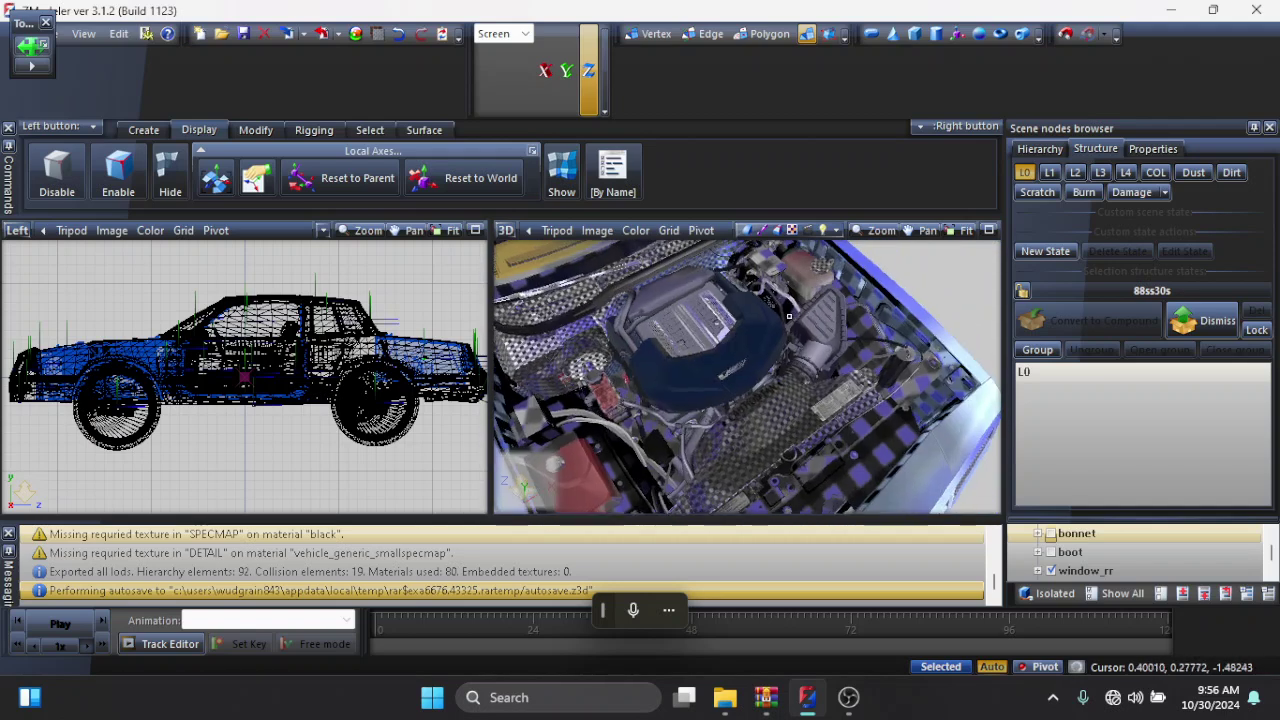
{"action": "left_click_drag", "start_coordinate": [758, 292], "coordinate": [758, 292]}
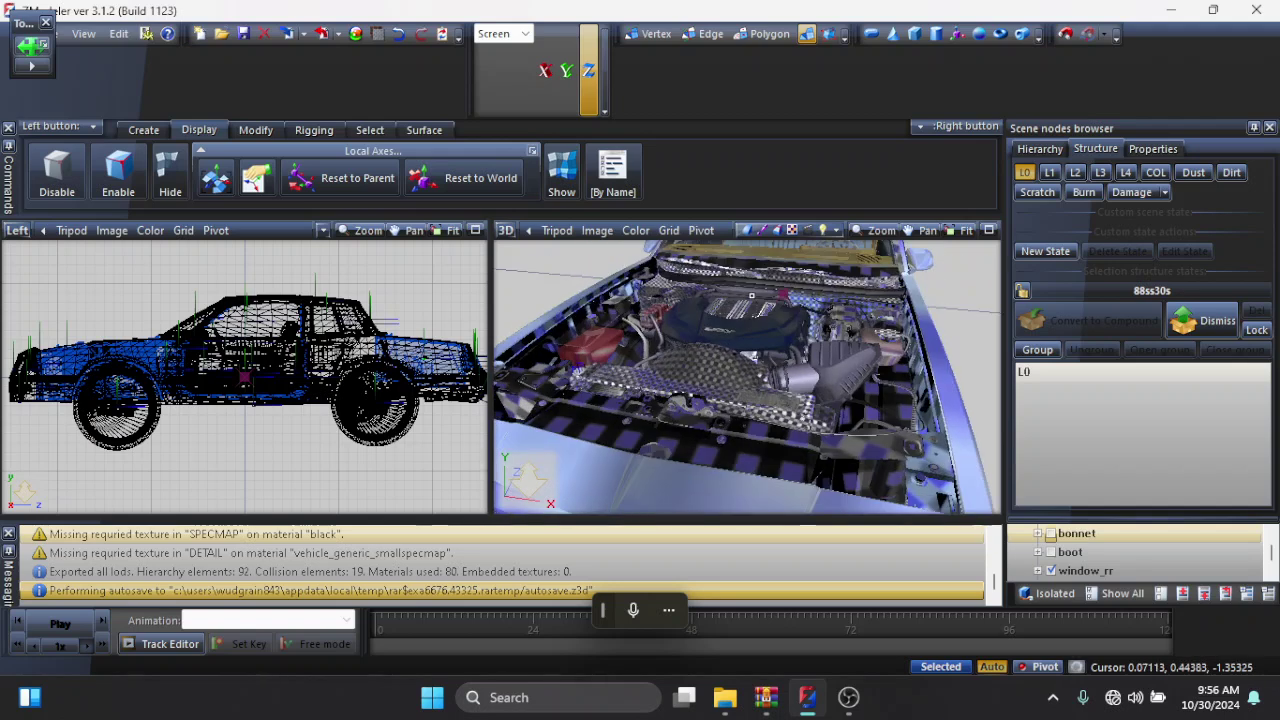
{"action": "mouse_move", "coordinate": [738, 303]}
{"action": "left_mouse_down"}
{"action": "mouse_move", "coordinate": [746, 321]}
{"action": "mouse_move", "coordinate": [721, 332]}
{"action": "mouse_move", "coordinate": [800, 282]}
{"action": "left_mouse_up"}
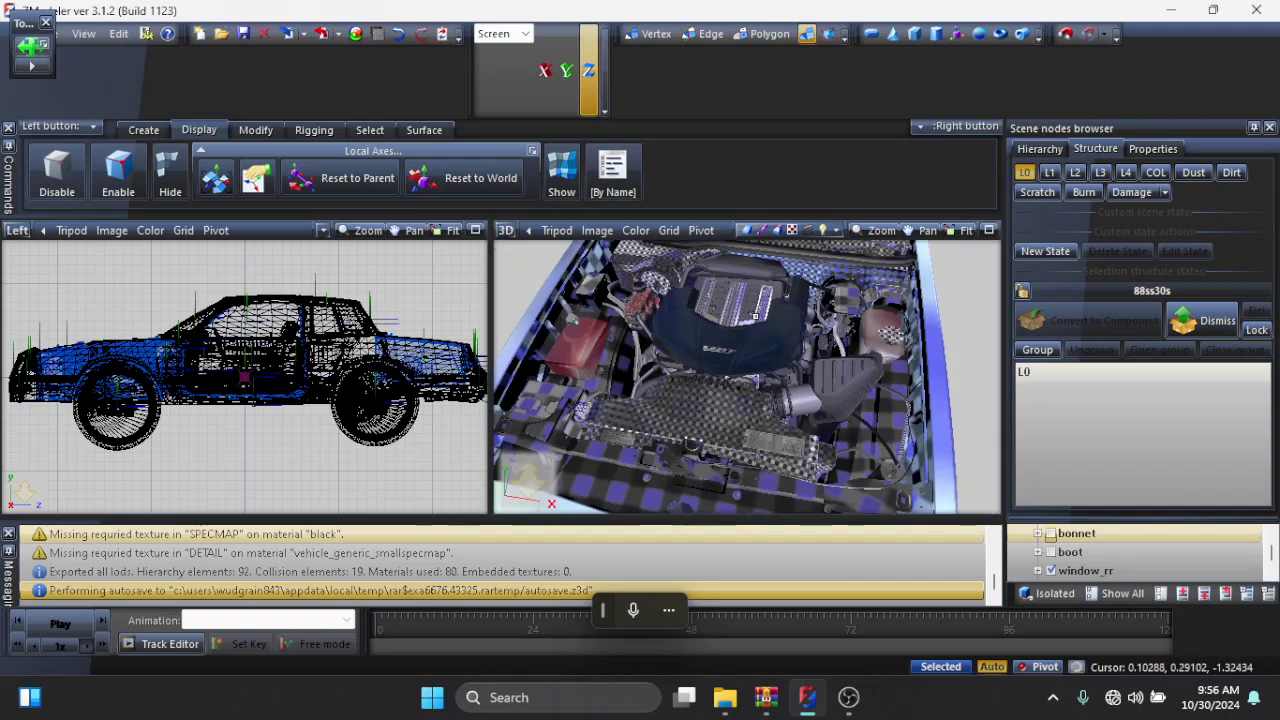
{"action": "left_click_drag", "start_coordinate": [762, 315], "coordinate": [800, 319]}
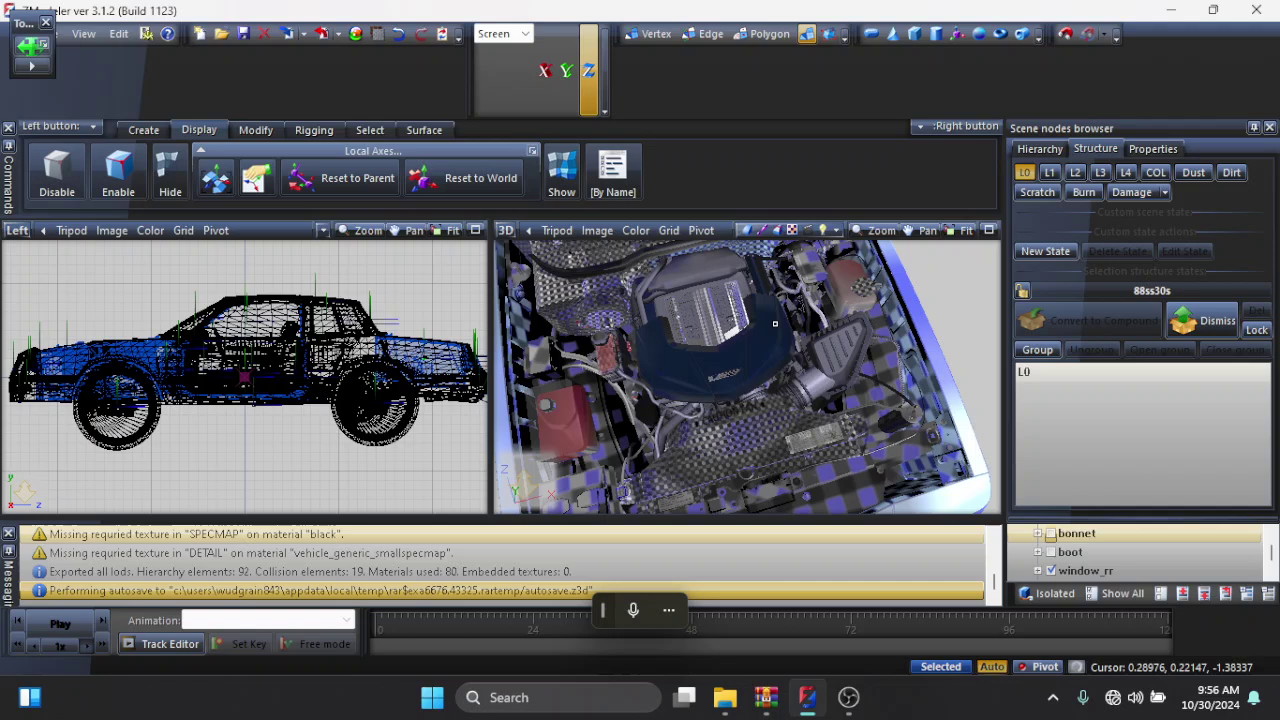
{"action": "left_click_drag", "start_coordinate": [774, 323], "coordinate": [791, 321]}
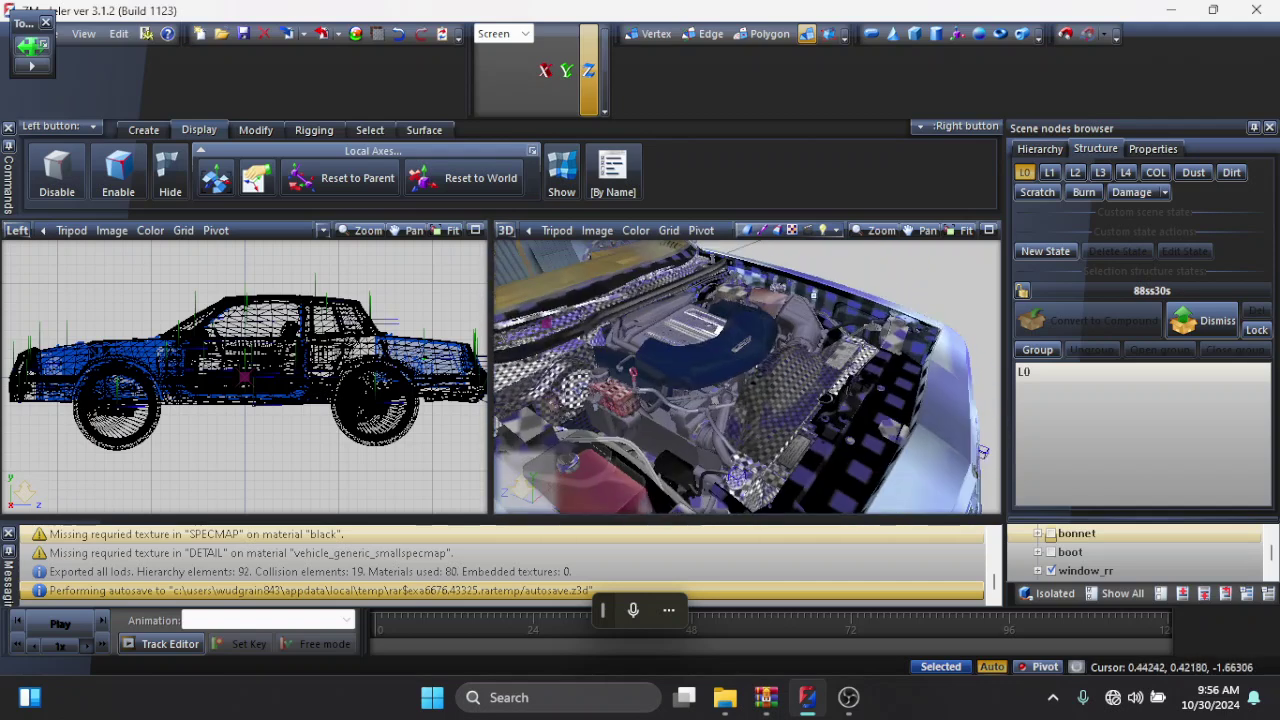
{"action": "left_click_drag", "start_coordinate": [835, 275], "coordinate": [842, 287]}
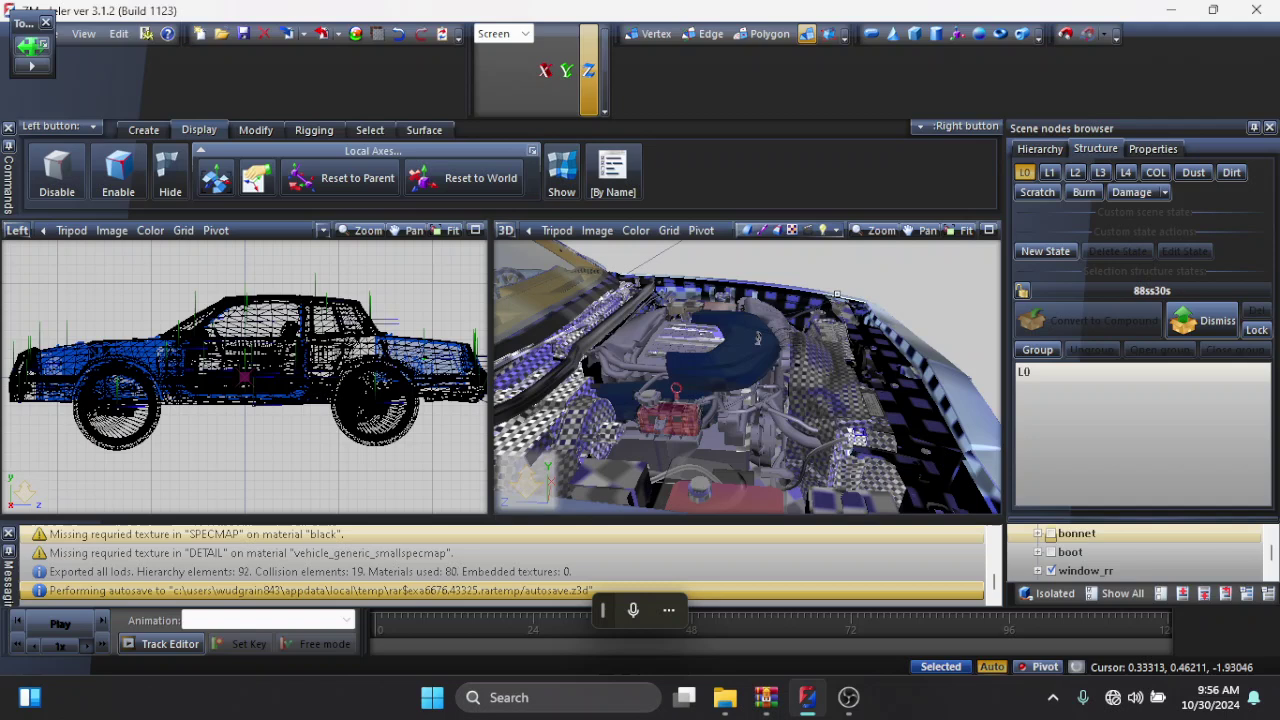
{"action": "mouse_move", "coordinate": [850, 291]}
{"action": "left_mouse_down"}
{"action": "mouse_move", "coordinate": [857, 300]}
{"action": "mouse_move", "coordinate": [760, 313]}
{"action": "left_mouse_up"}
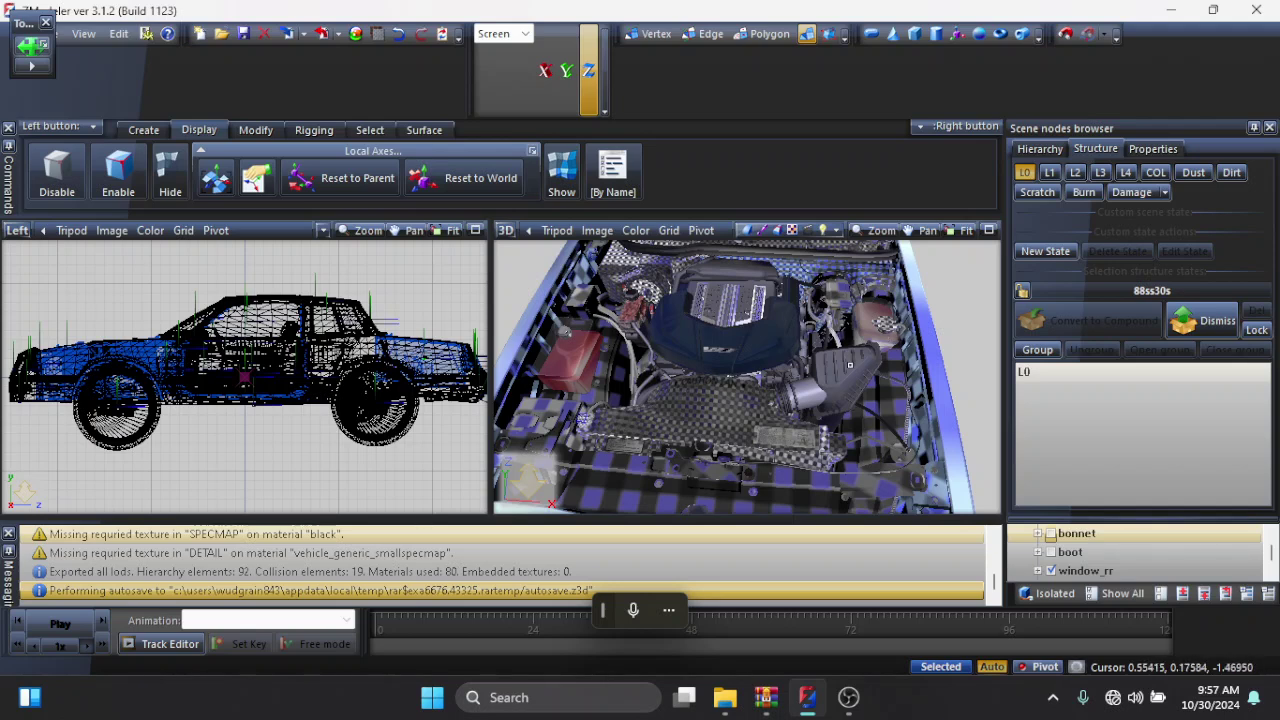
{"action": "mouse_move", "coordinate": [858, 365]}
{"action": "left_mouse_down"}
{"action": "mouse_move", "coordinate": [936, 339]}
{"action": "mouse_move", "coordinate": [787, 351]}
{"action": "left_mouse_up"}
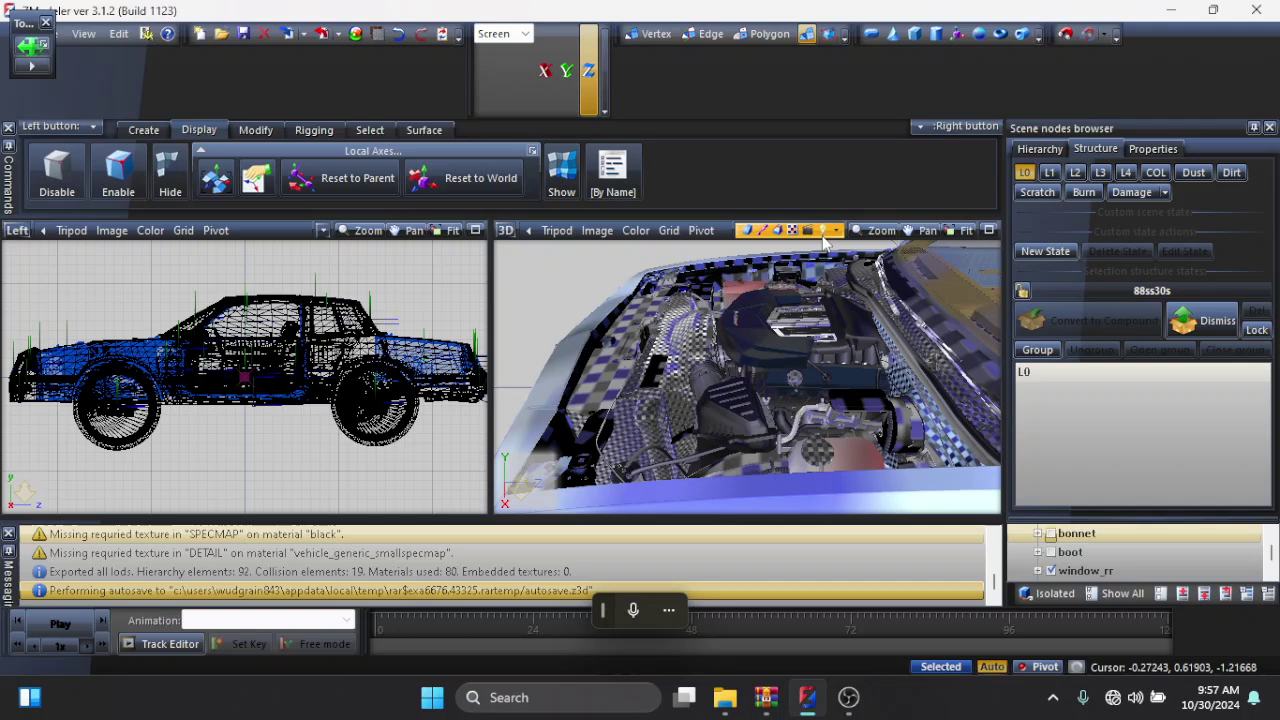
Enable Zoom mode, zoom into the cabin, and orbit past the front seats
{"action": "left_click", "coordinate": [876, 232]}
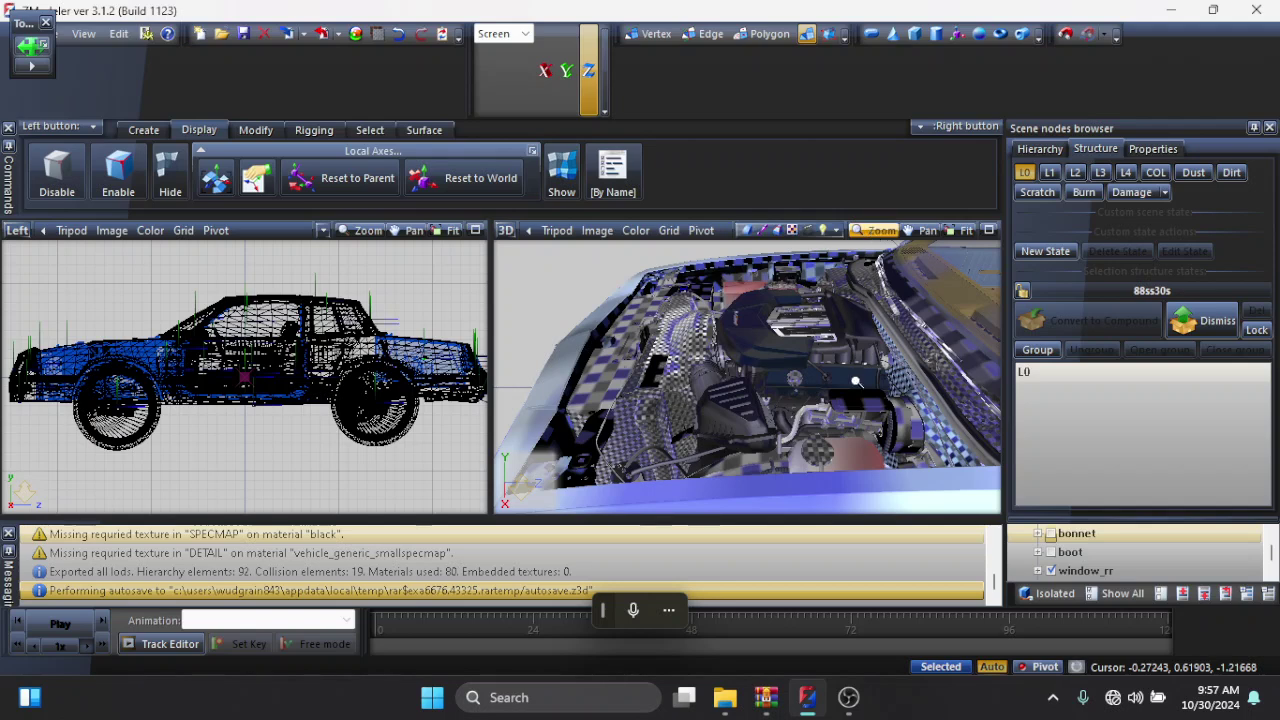
{"action": "scroll", "coordinate": [857, 382], "scroll_direction": "down", "scroll_amount": 10}
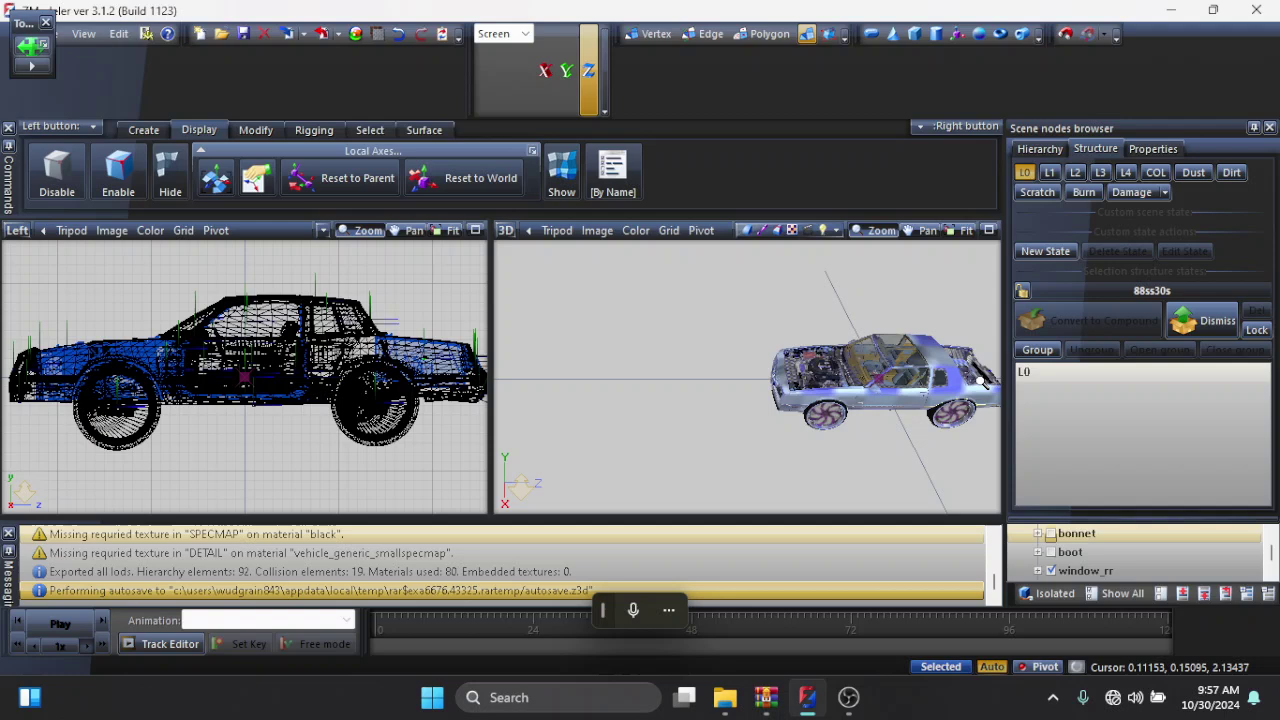
{"action": "scroll", "coordinate": [935, 370], "scroll_direction": "up", "scroll_amount": 10}
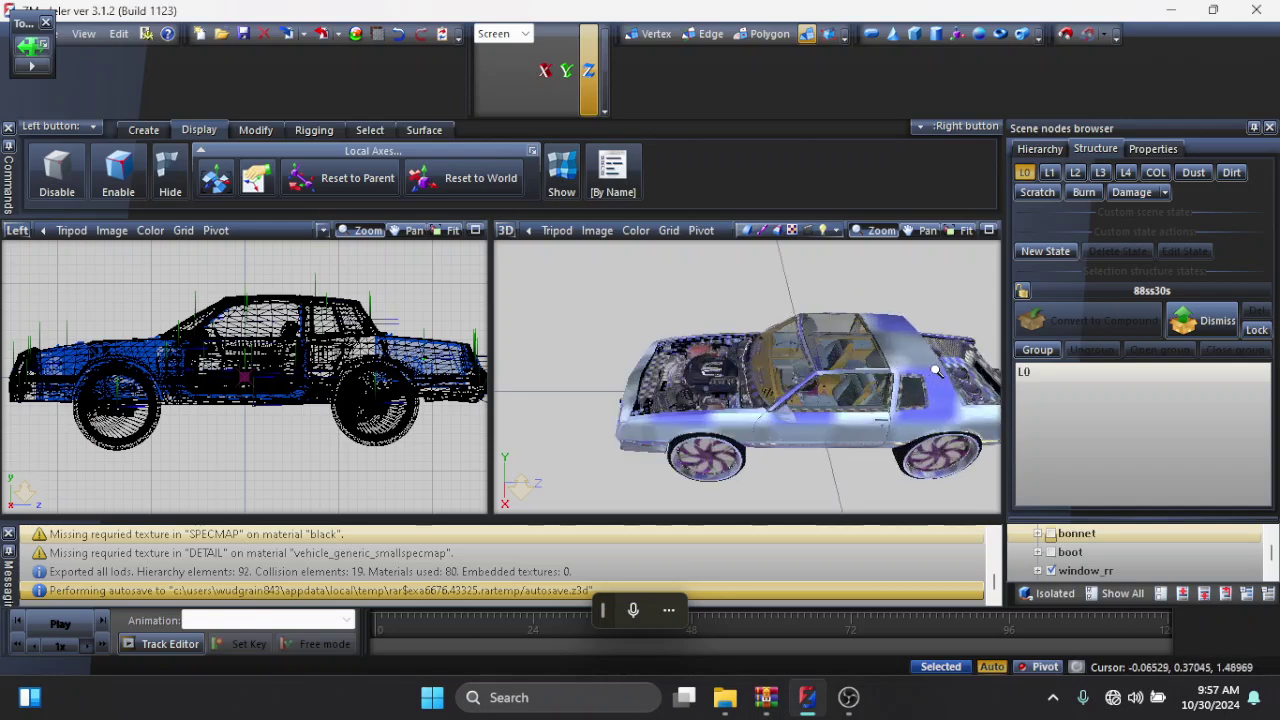
{"action": "scroll", "coordinate": [816, 400], "scroll_direction": "up", "scroll_amount": 10}
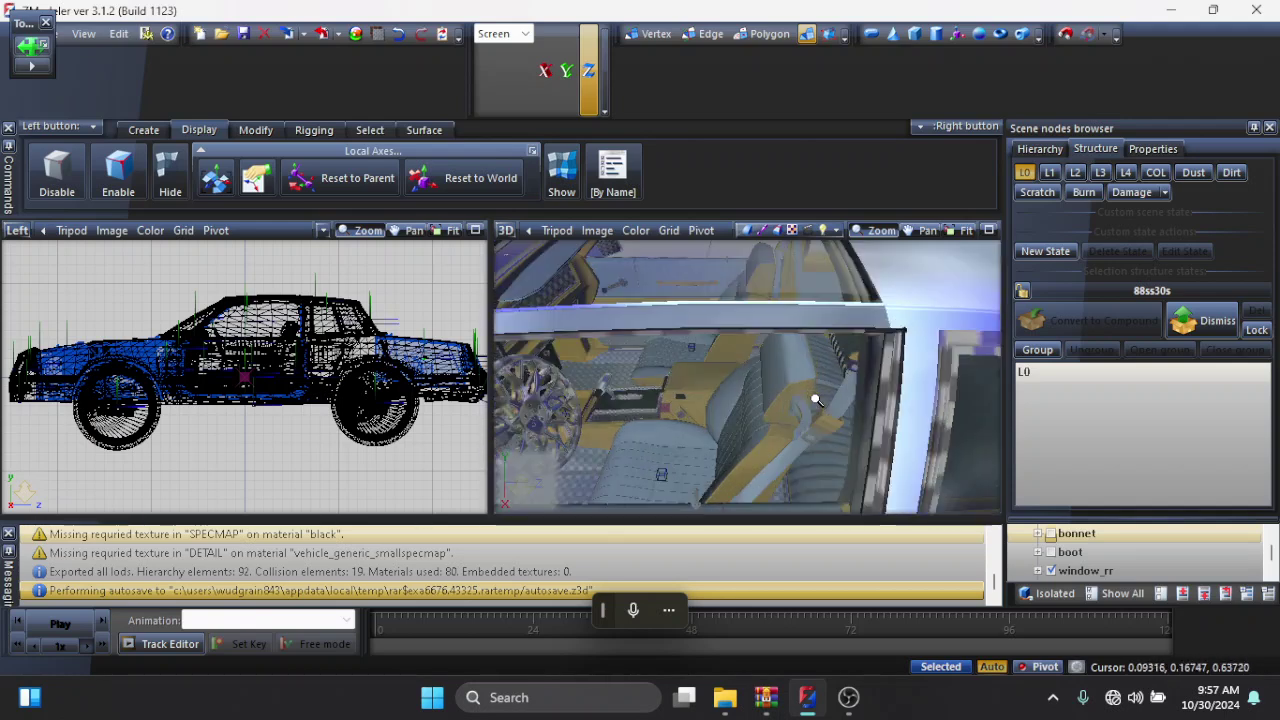
{"action": "scroll", "coordinate": [816, 400], "scroll_direction": "down", "scroll_amount": 6}
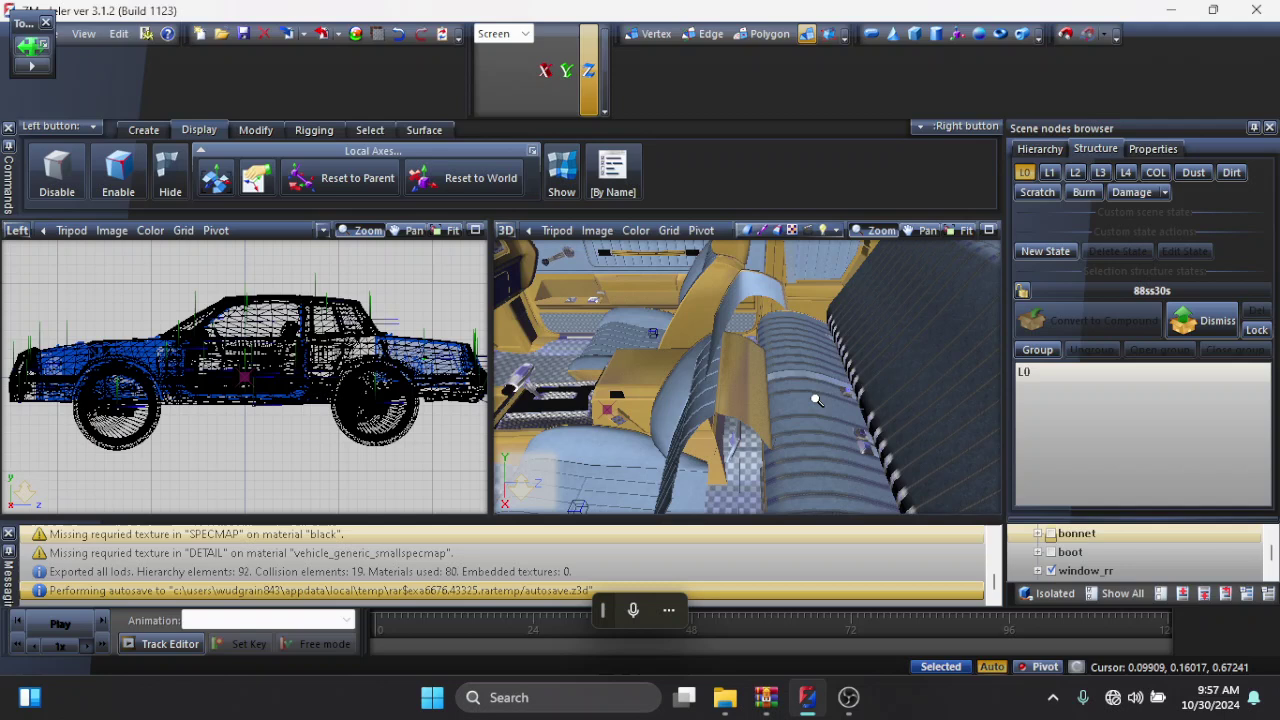
{"action": "scroll", "coordinate": [737, 310], "scroll_direction": "up", "scroll_amount": 5}
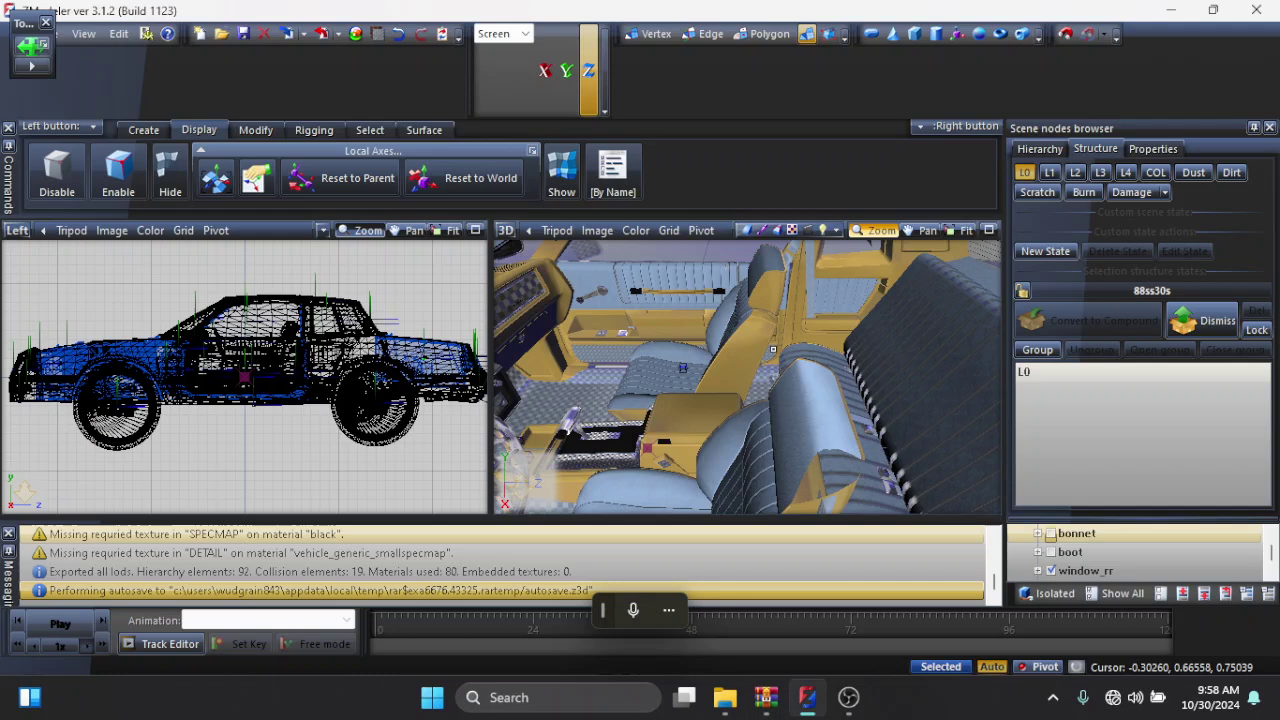
{"action": "left_click_drag", "start_coordinate": [772, 349], "coordinate": [696, 334]}
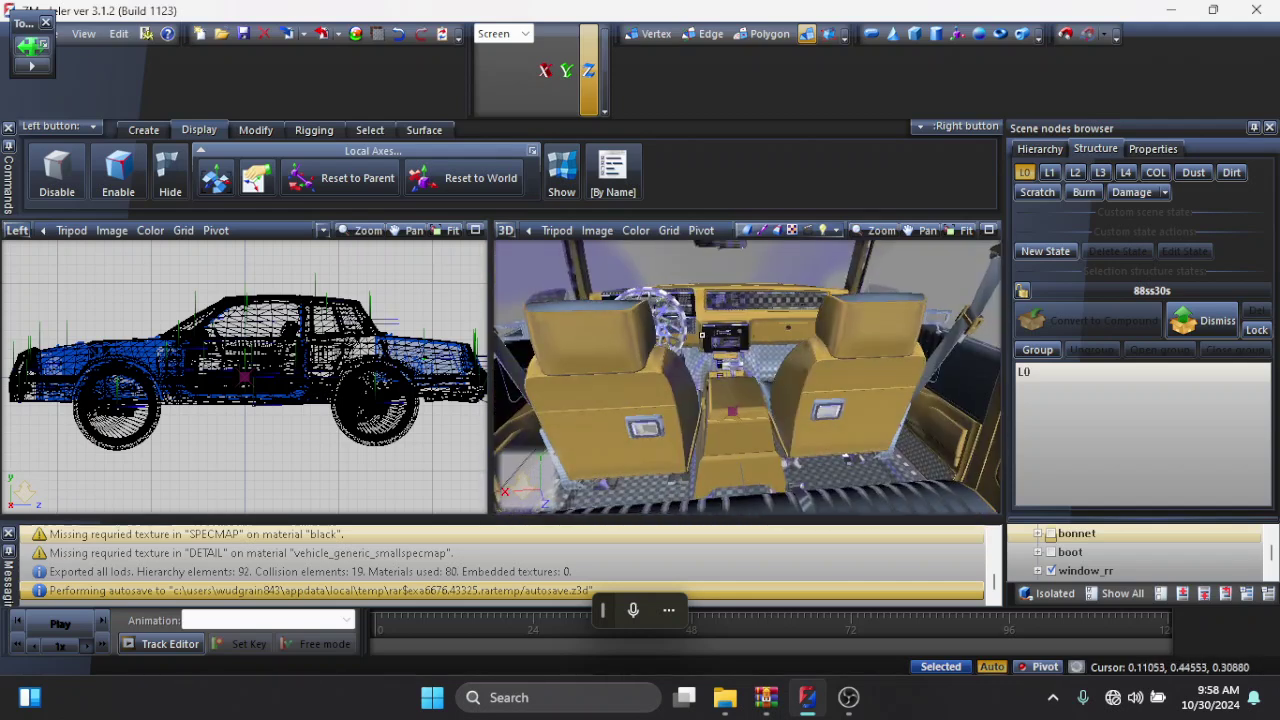
Zoom onto the dashboard and steering wheel, then back out to the seats
{"action": "left_click", "coordinate": [892, 232]}
{"action": "left_click_drag", "start_coordinate": [722, 312], "coordinate": [718, 311]}
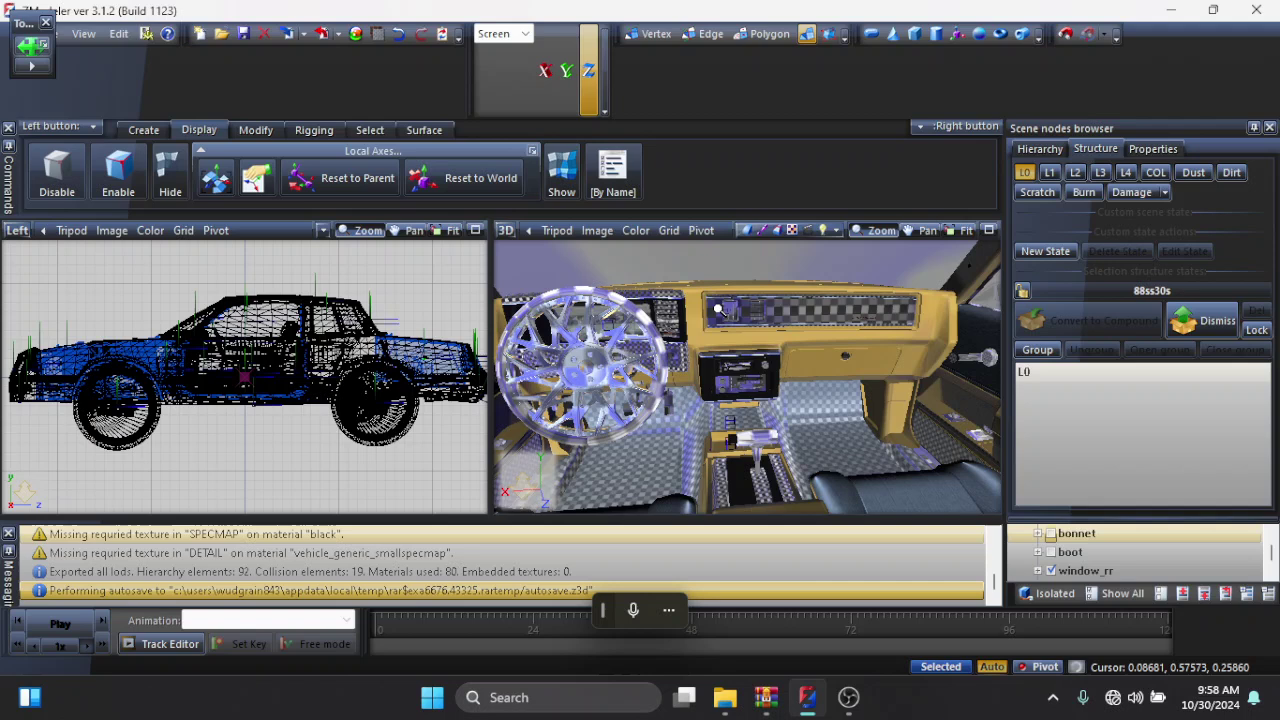
{"action": "left_click_drag", "start_coordinate": [718, 310], "coordinate": [718, 310]}
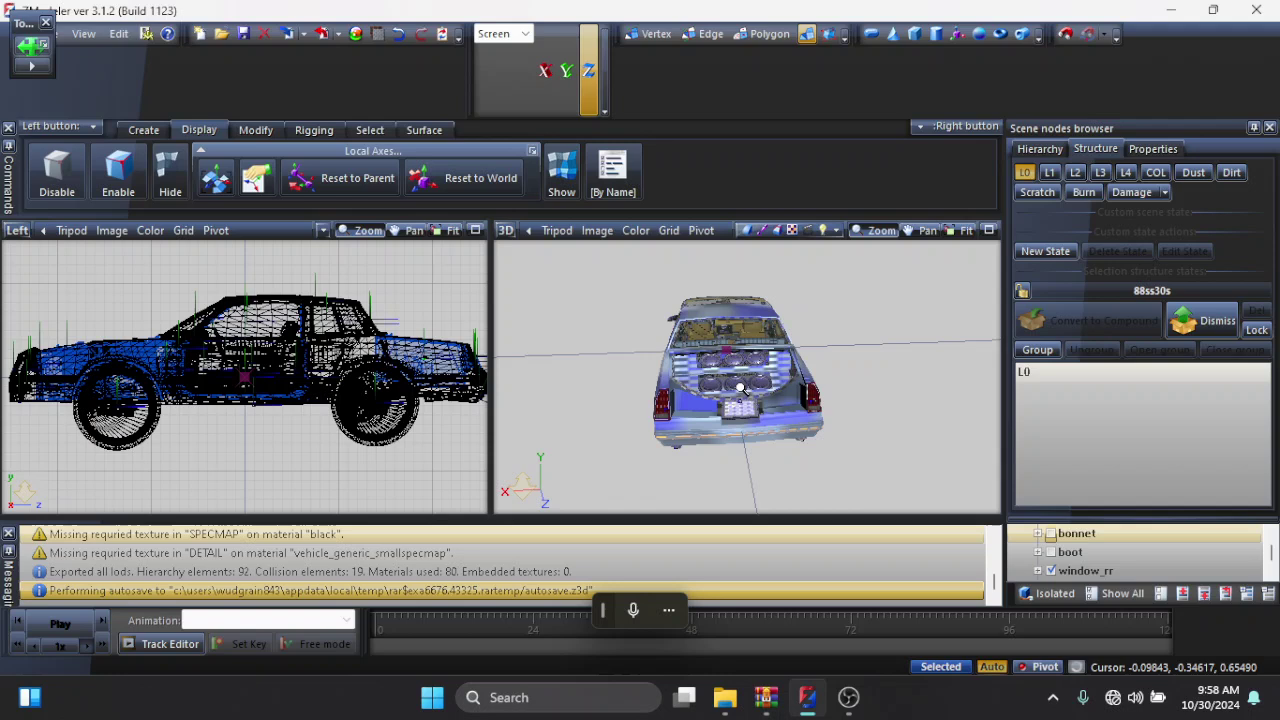
Zoom onto the trunk speaker box and scroll the Scene nodes list down
{"action": "left_click_drag", "start_coordinate": [740, 386], "coordinate": [740, 386]}
{"action": "scroll", "coordinate": [740, 386], "scroll_direction": "up", "scroll_amount": 5}
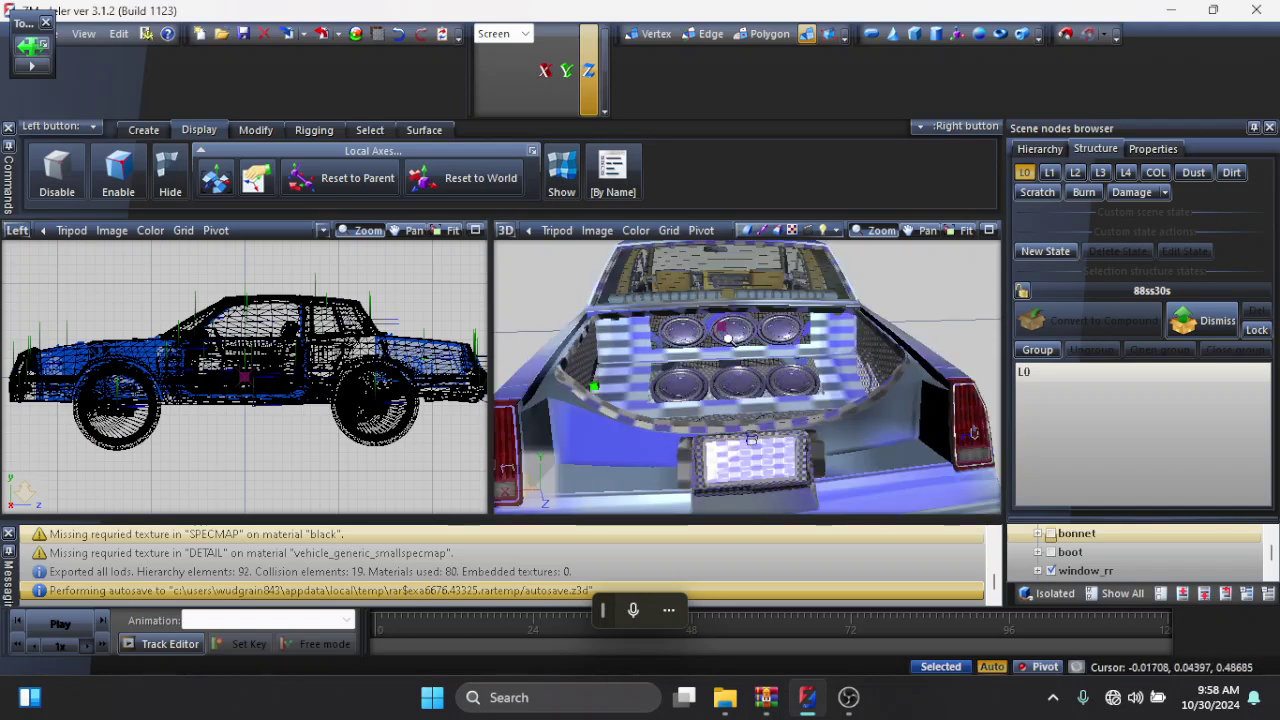
{"action": "scroll", "coordinate": [727, 341], "scroll_direction": "up", "scroll_amount": 3}
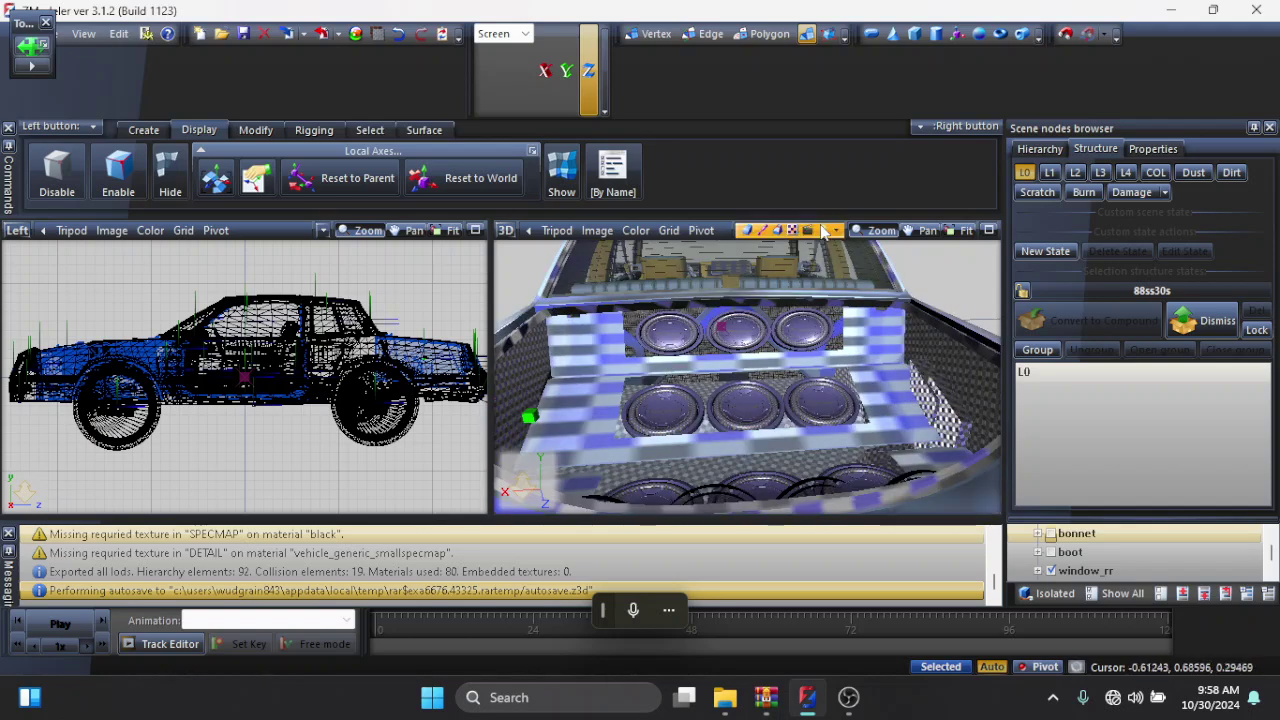
{"action": "left_click", "coordinate": [862, 230]}
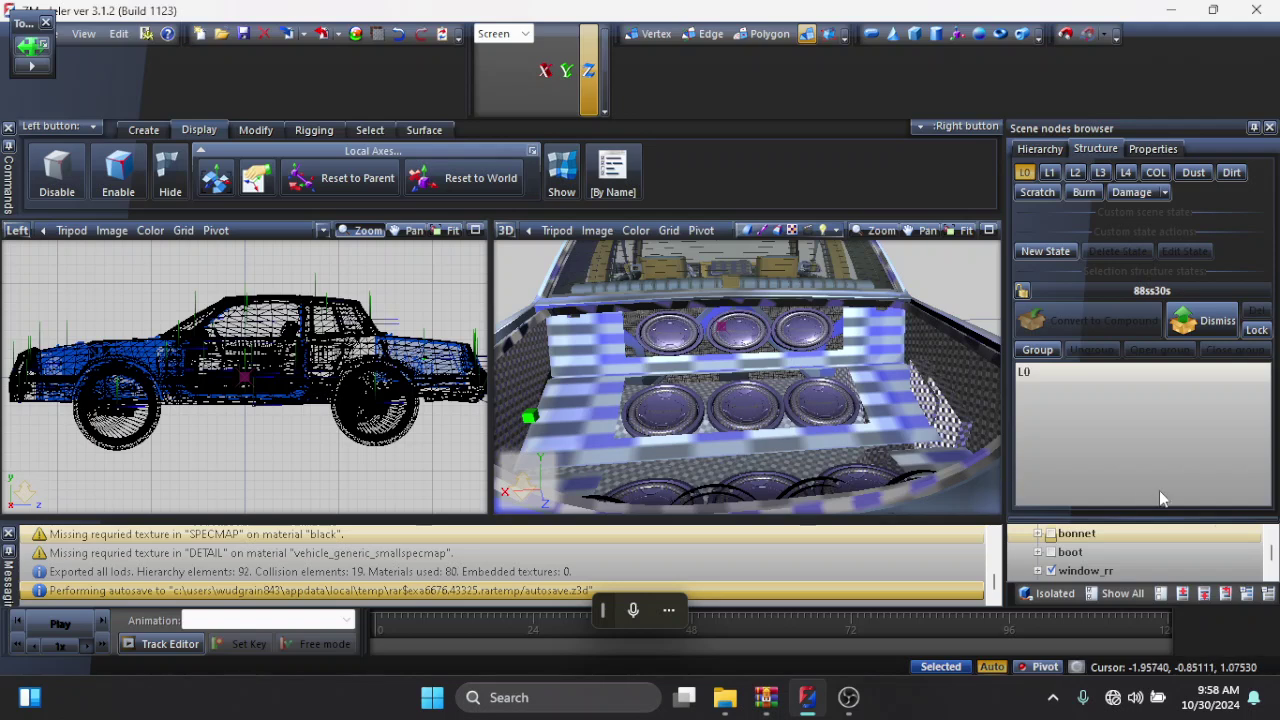
{"action": "left_click_drag", "start_coordinate": [1273, 556], "coordinate": [1273, 576]}
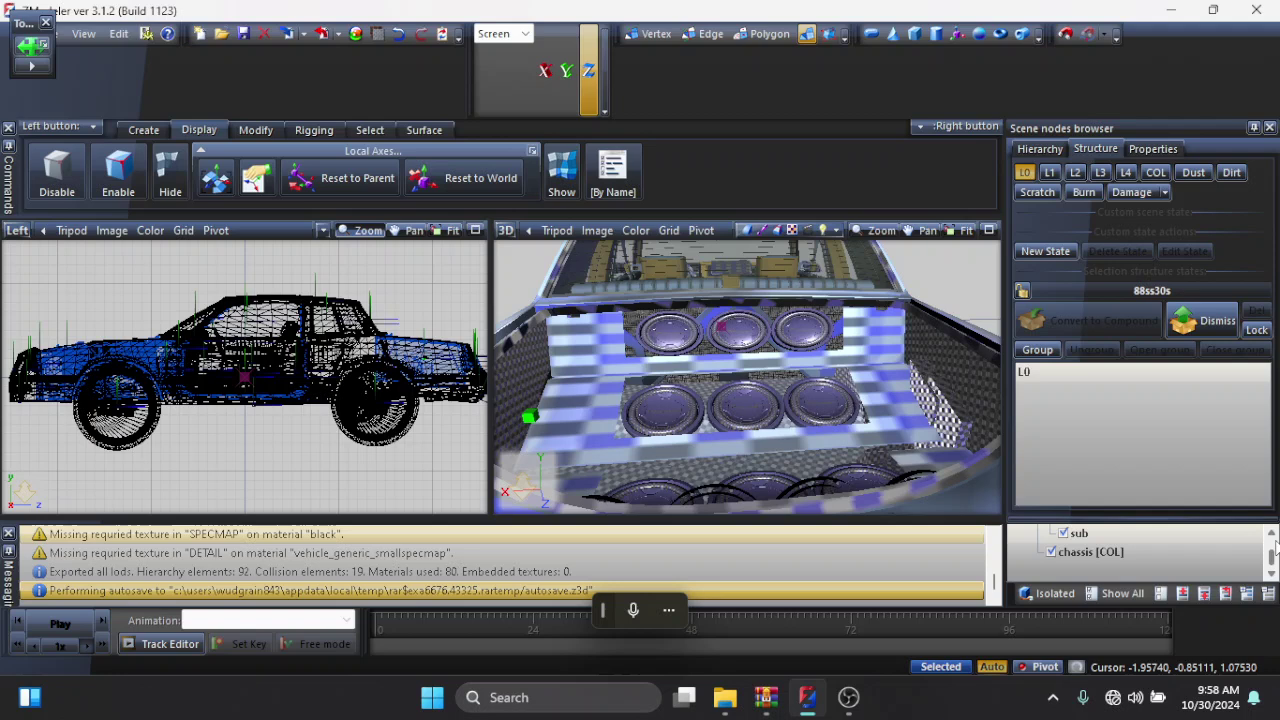
Hide and reshow each sub node to see which subwoofers it controls
{"action": "scroll", "coordinate": [1276, 545], "scroll_direction": "up", "scroll_amount": 1}
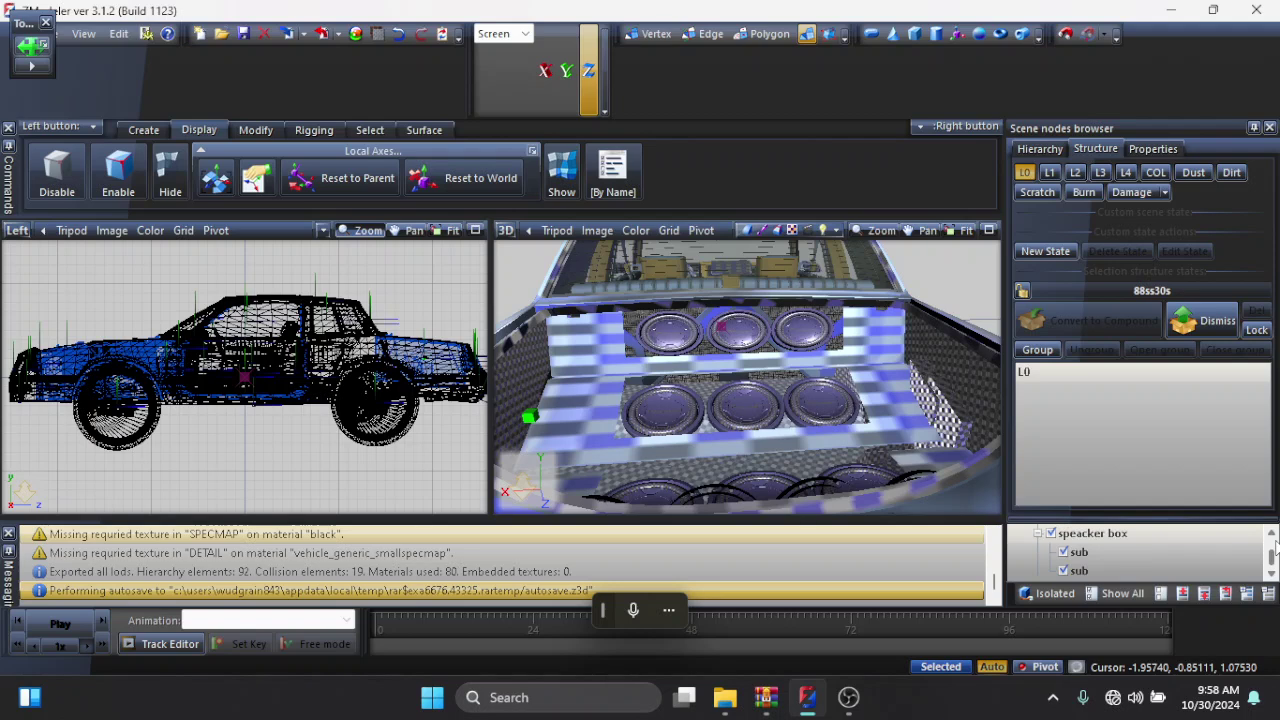
{"action": "left_click", "coordinate": [1062, 572]}
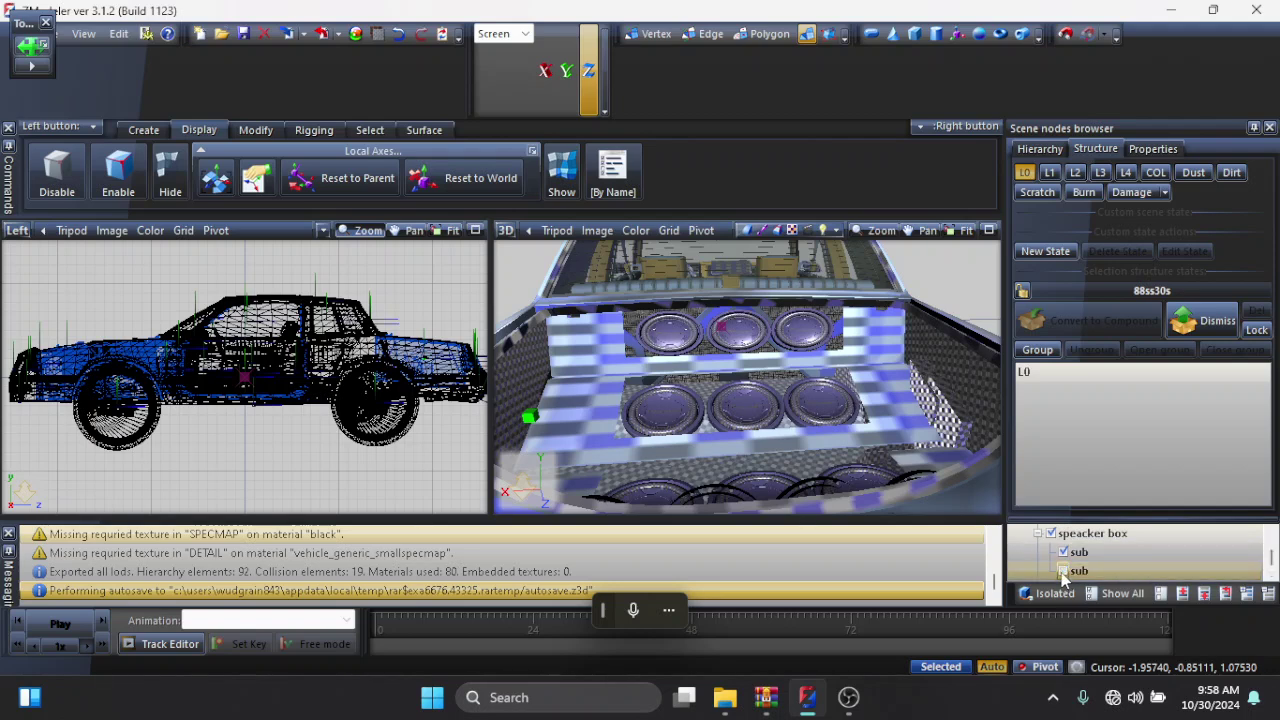
{"action": "left_click", "coordinate": [1062, 572]}
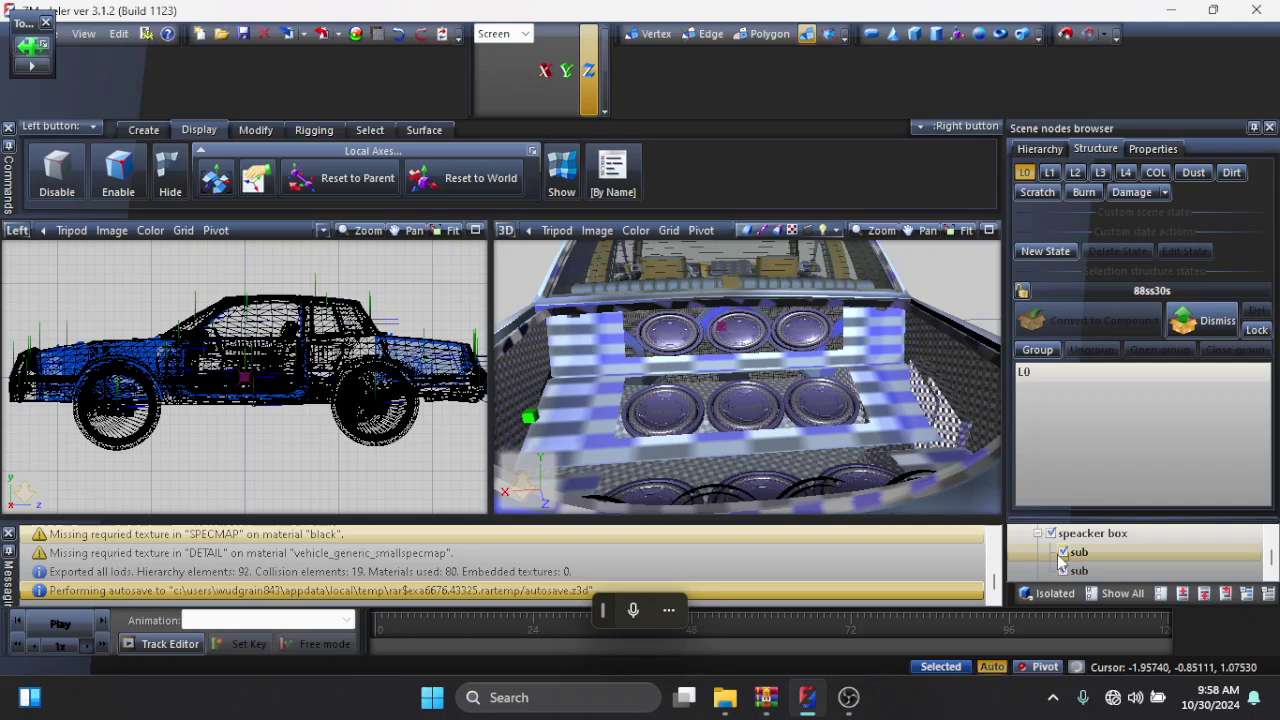
{"action": "left_click", "coordinate": [1062, 553]}
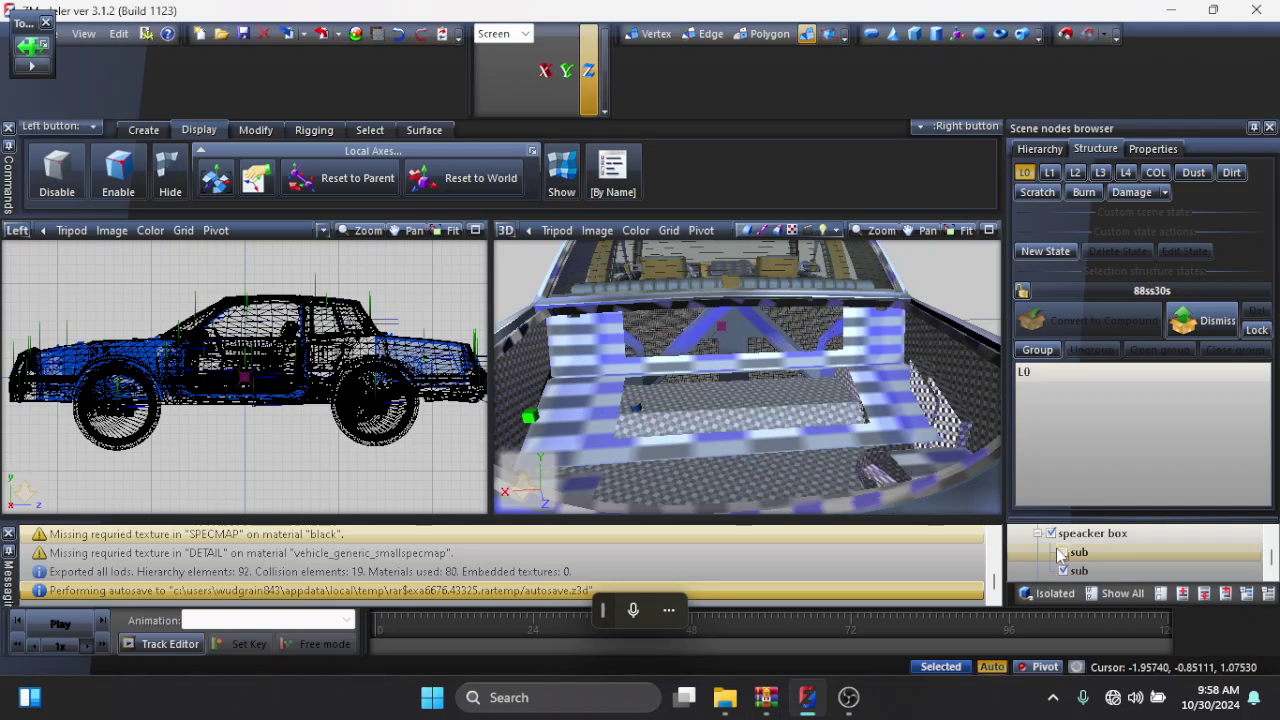
{"action": "left_click", "coordinate": [1062, 553]}
{"action": "left_click", "coordinate": [1063, 571]}
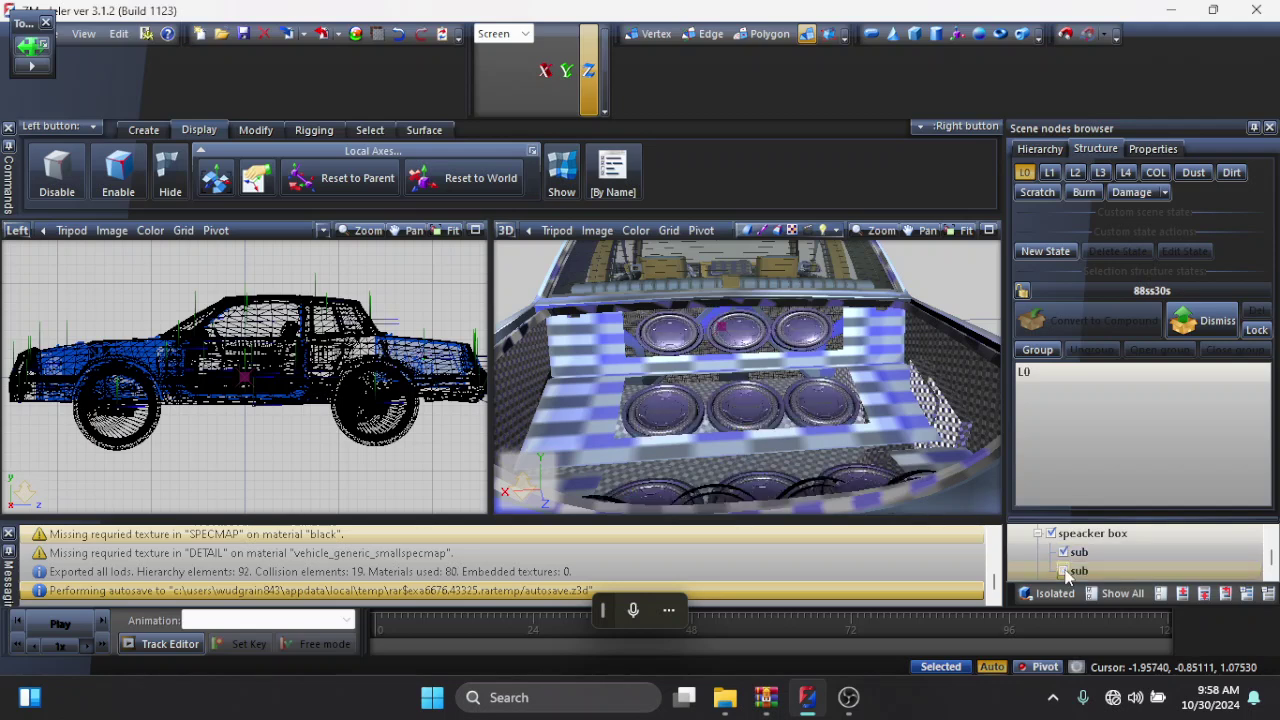
{"action": "left_click", "coordinate": [1063, 571]}
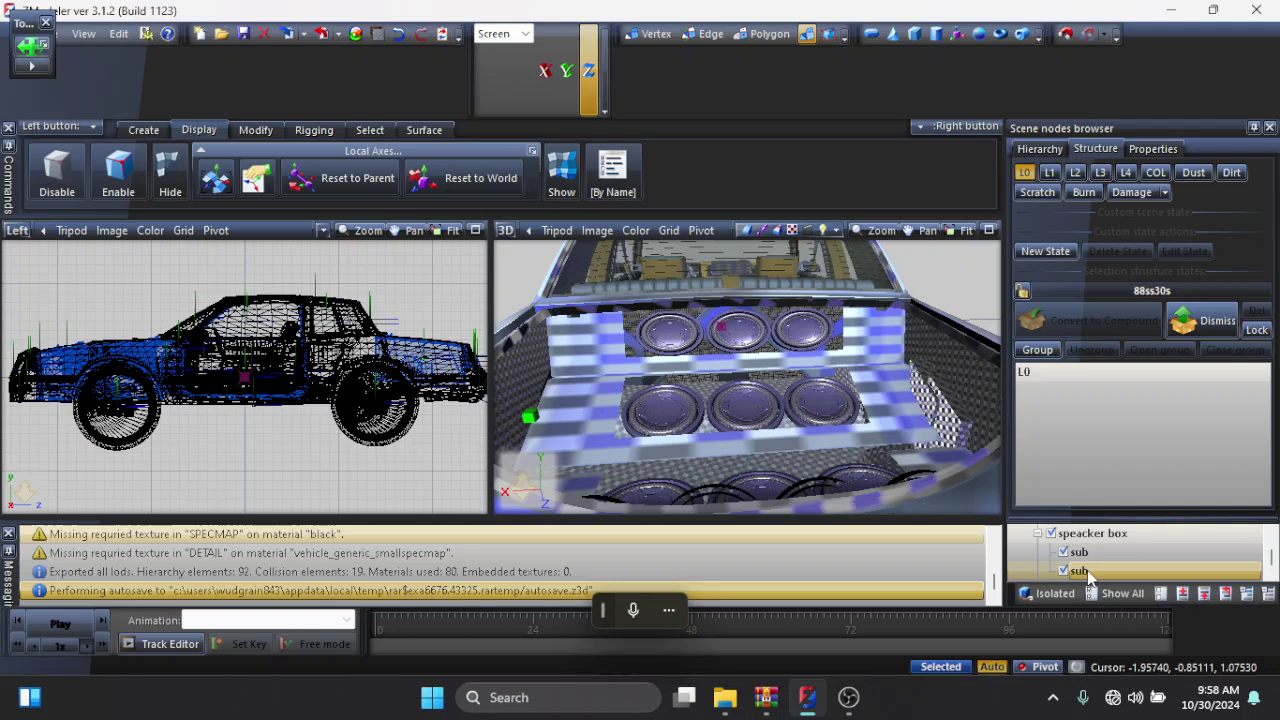
Dismiss the second sub node's context menu and collapse the speacker box node
{"action": "right_click", "coordinate": [1087, 570]}
{"action": "mouse_move", "coordinate": [1132, 583]}
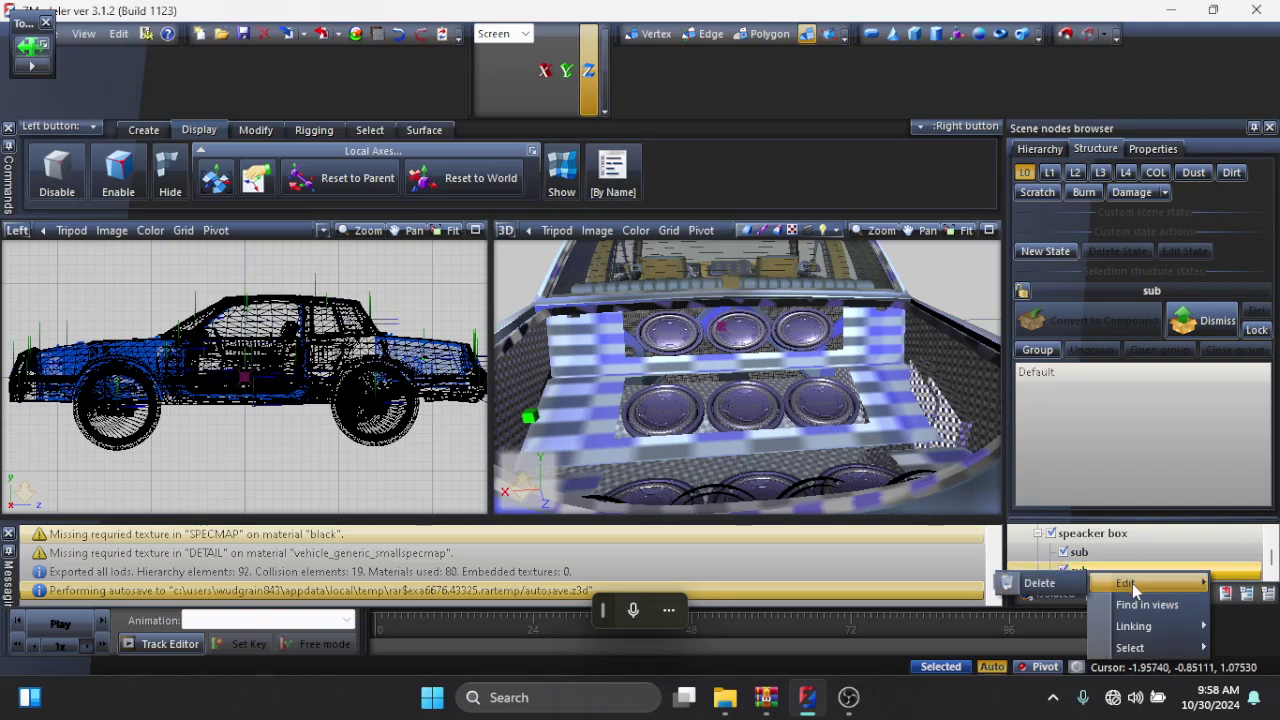
{"action": "left_click", "coordinate": [1066, 594]}
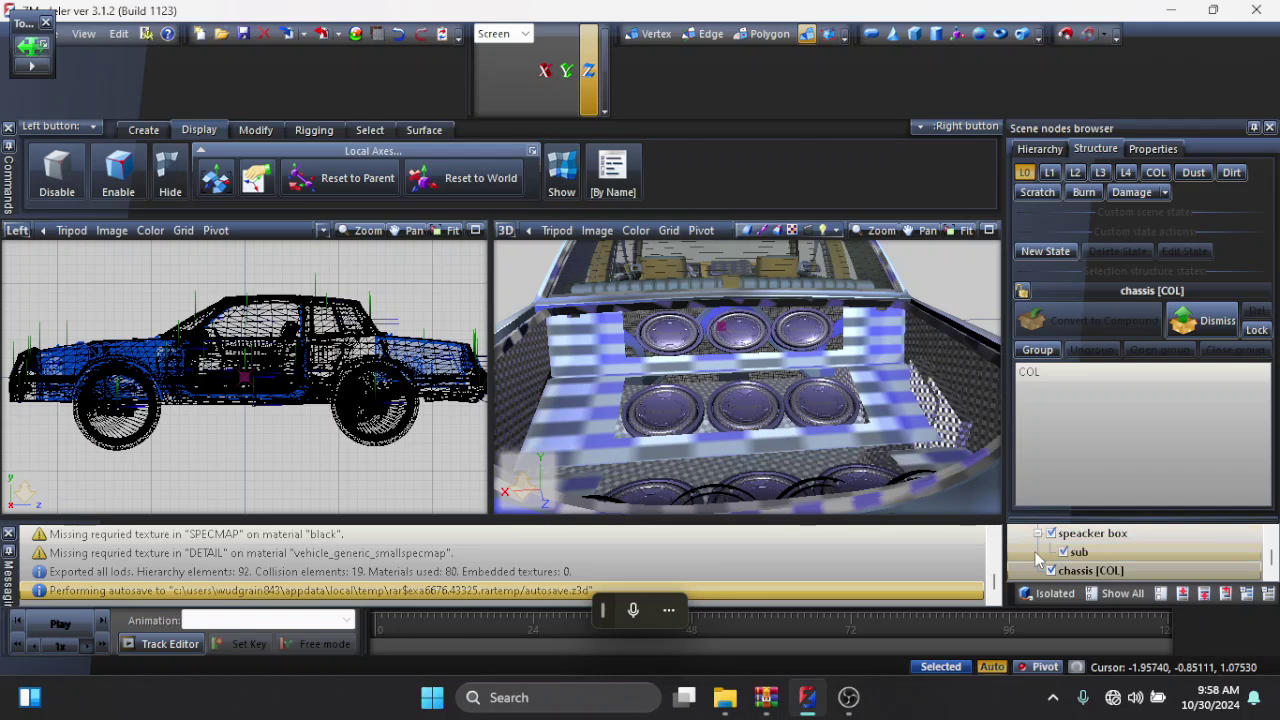
{"action": "left_click", "coordinate": [1038, 533]}
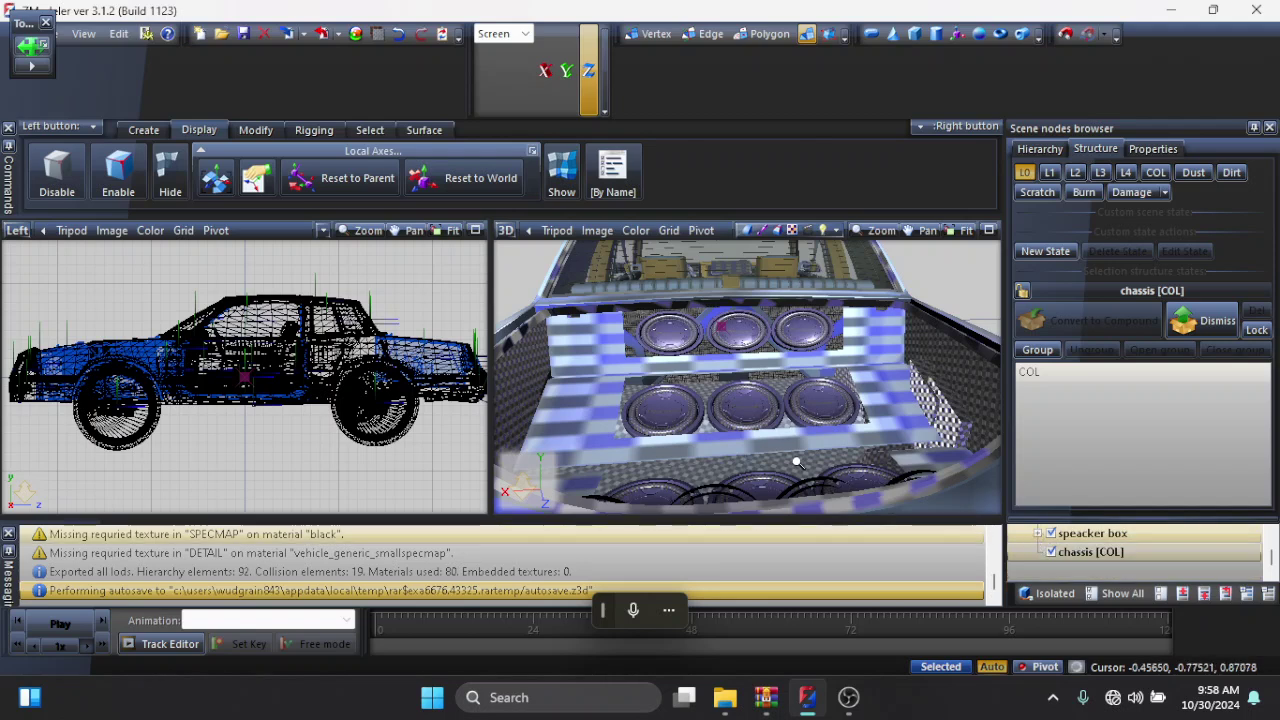
Orbit above the cabin, then zoom out to an overhead view of the whole car
{"action": "mouse_move", "coordinate": [797, 462]}
{"action": "left_mouse_down"}
{"action": "mouse_move", "coordinate": [828, 448]}
{"action": "mouse_move", "coordinate": [868, 463]}
{"action": "mouse_move", "coordinate": [762, 432]}
{"action": "mouse_move", "coordinate": [884, 470]}
{"action": "mouse_move", "coordinate": [897, 462]}
{"action": "mouse_move", "coordinate": [893, 477]}
{"action": "left_mouse_up"}
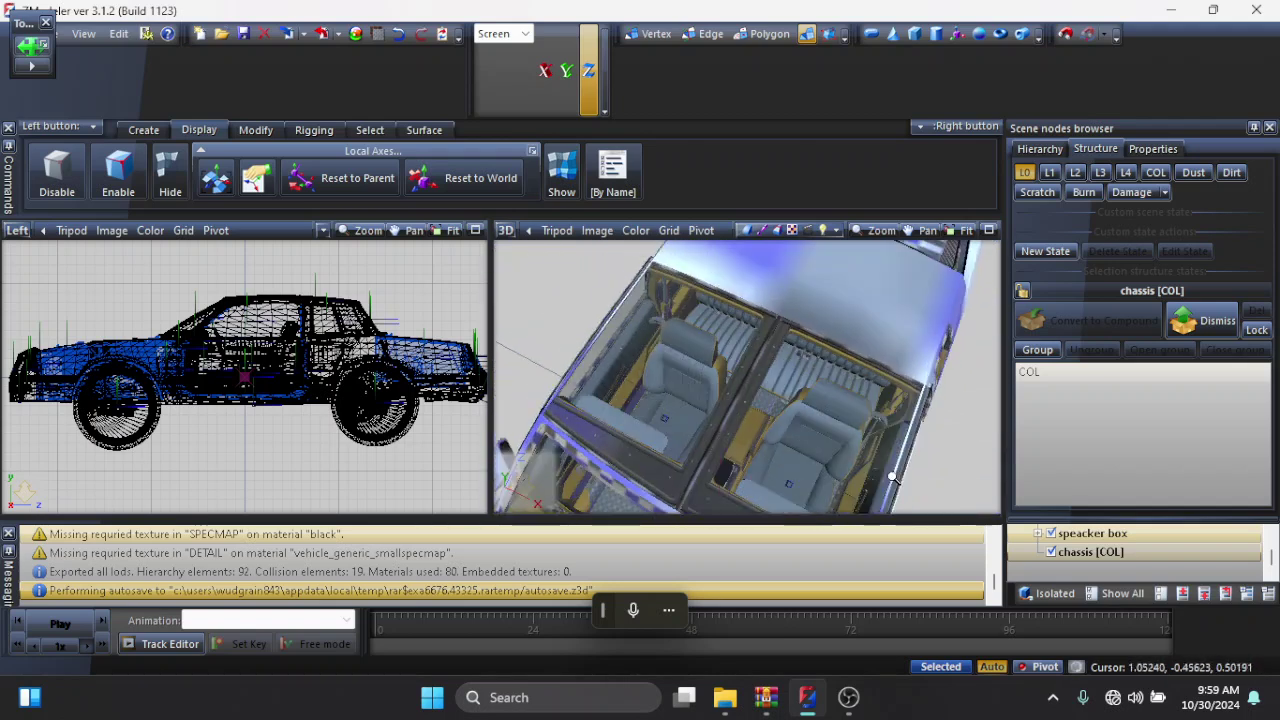
{"action": "left_click", "coordinate": [872, 236]}
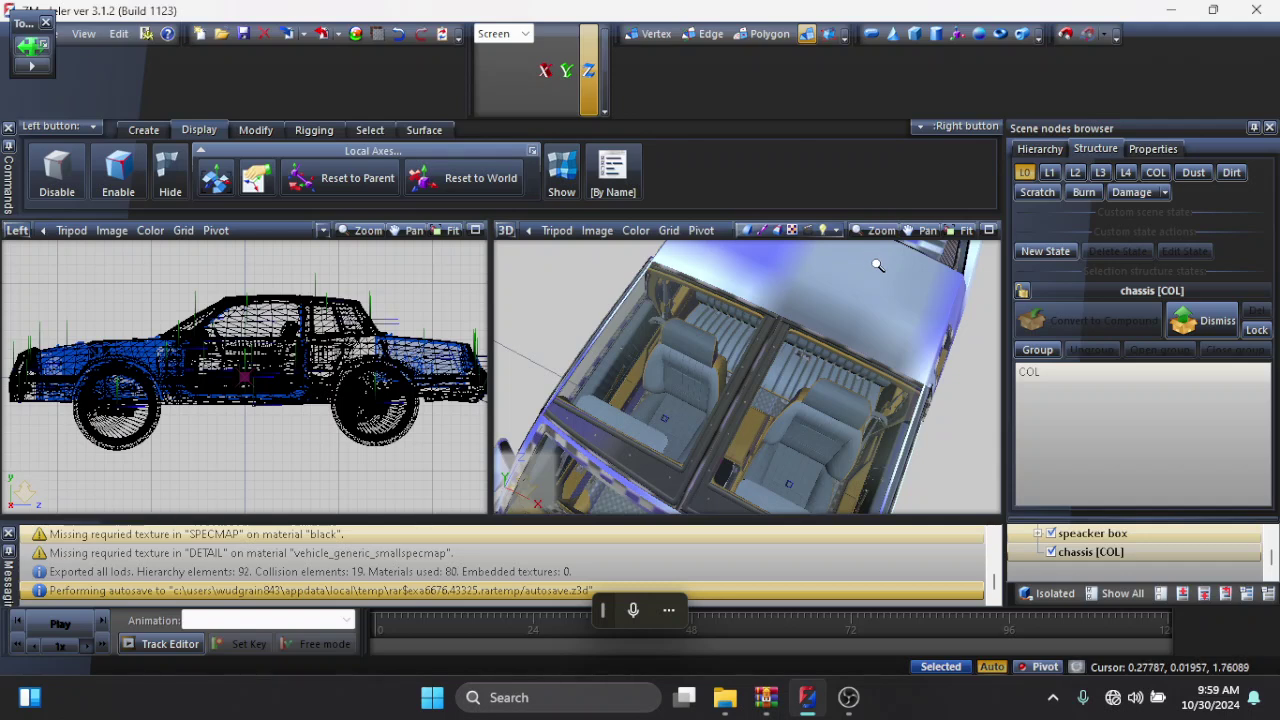
{"action": "left_click", "coordinate": [878, 231]}
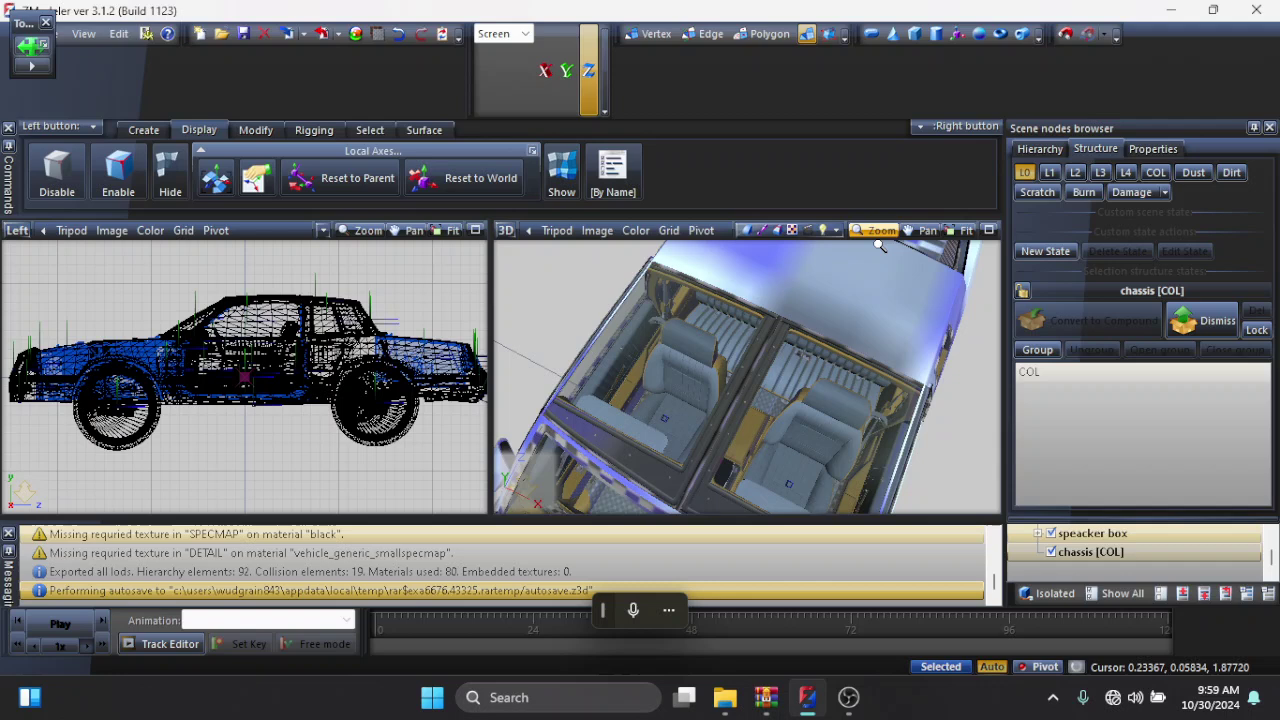
{"action": "left_click", "coordinate": [880, 230]}
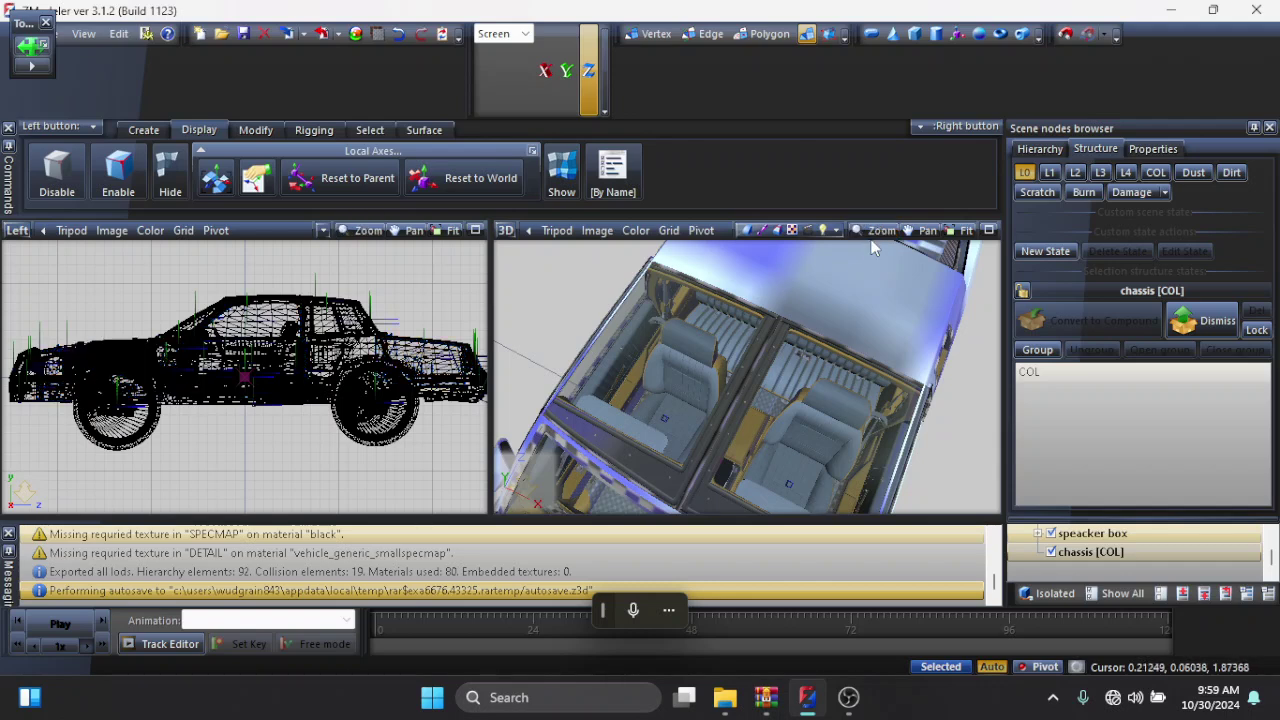
{"action": "left_click", "coordinate": [878, 231]}
{"action": "left_click", "coordinate": [882, 275]}
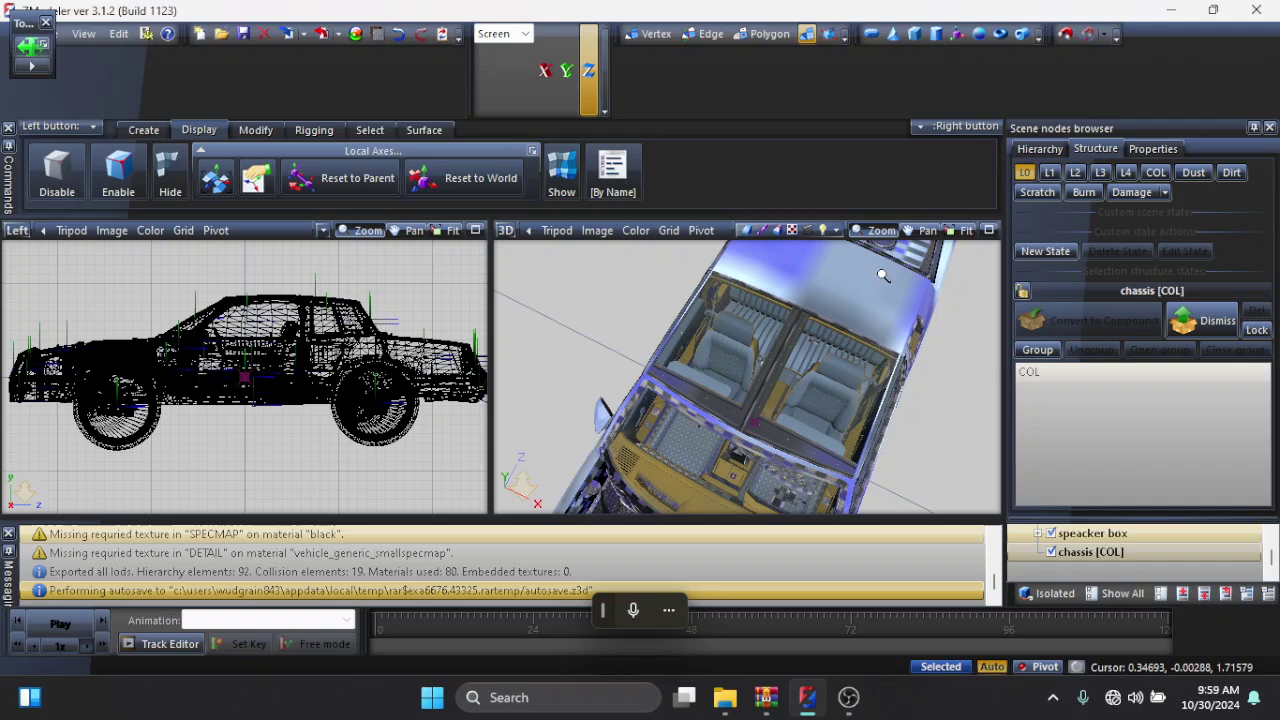
{"action": "scroll", "coordinate": [882, 275], "scroll_direction": "down", "scroll_amount": 5}
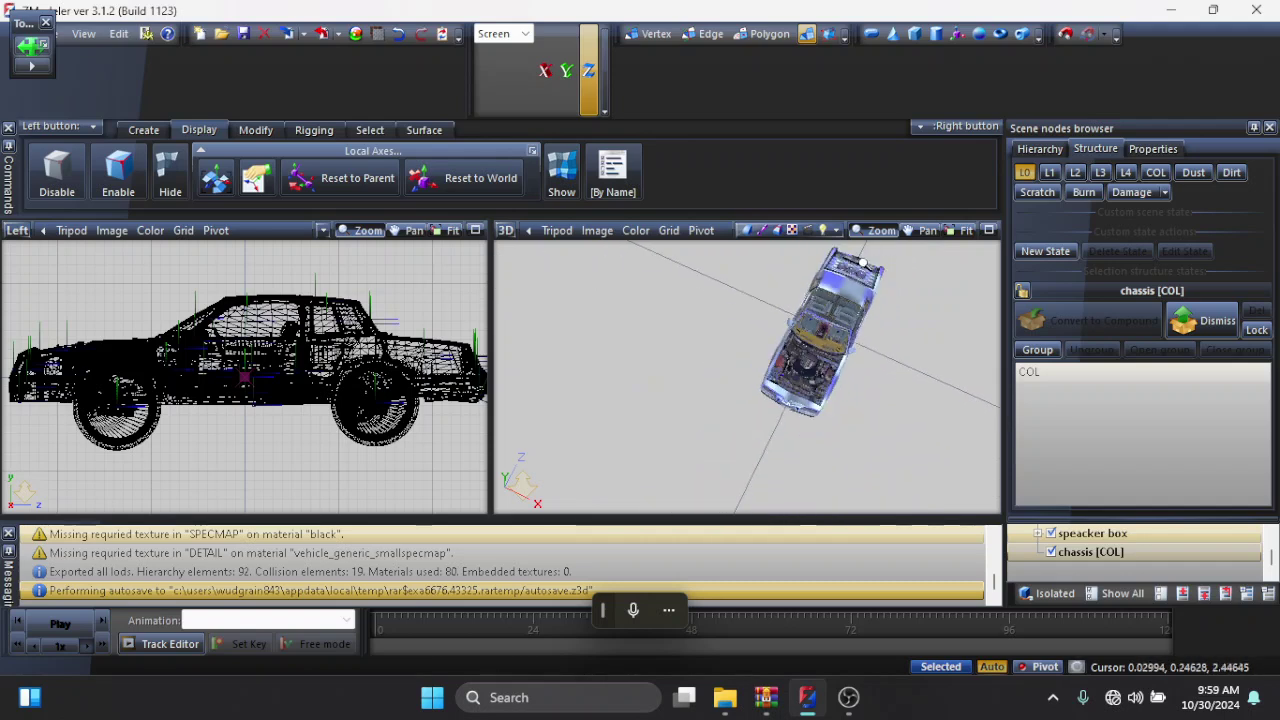
Zoom into the trunk and orbit head-on to the speaker box's four-over-three subwoofers
{"action": "scroll", "coordinate": [862, 262], "scroll_direction": "up", "scroll_amount": 4}
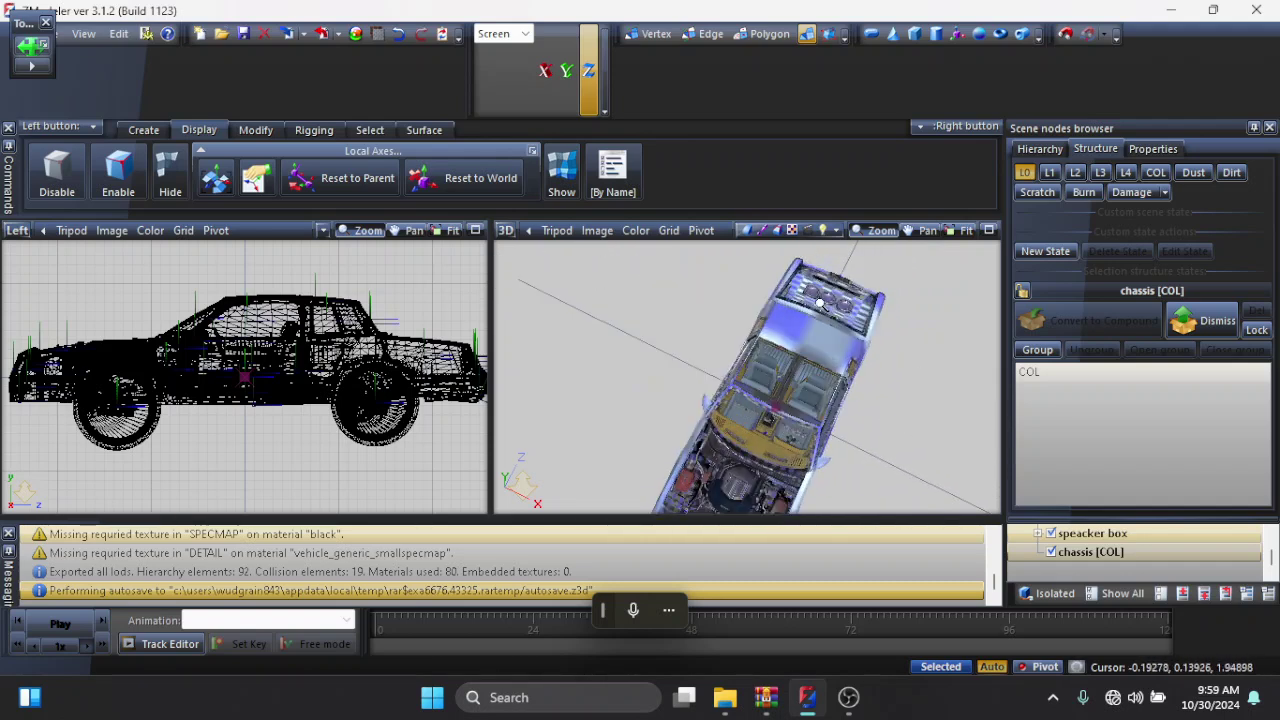
{"action": "scroll", "coordinate": [819, 302], "scroll_direction": "up", "scroll_amount": 5}
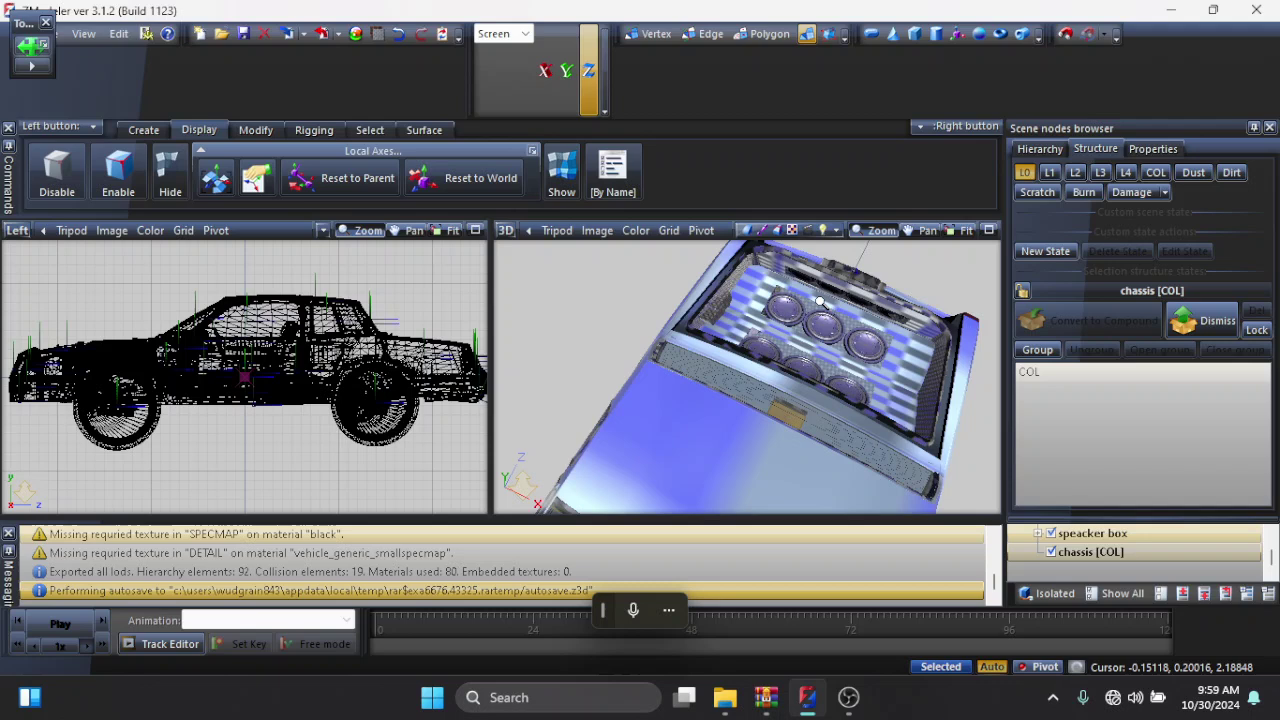
{"action": "scroll", "coordinate": [819, 302], "scroll_direction": "up", "scroll_amount": 5}
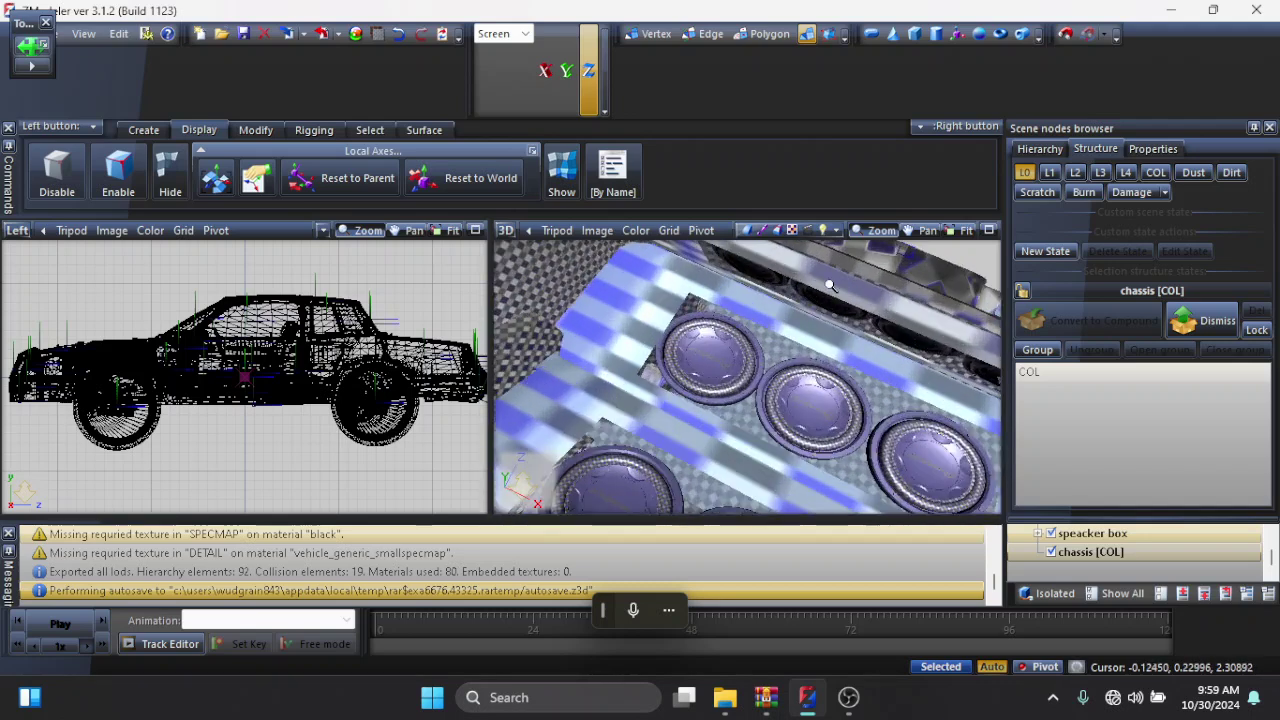
{"action": "left_click", "coordinate": [876, 231]}
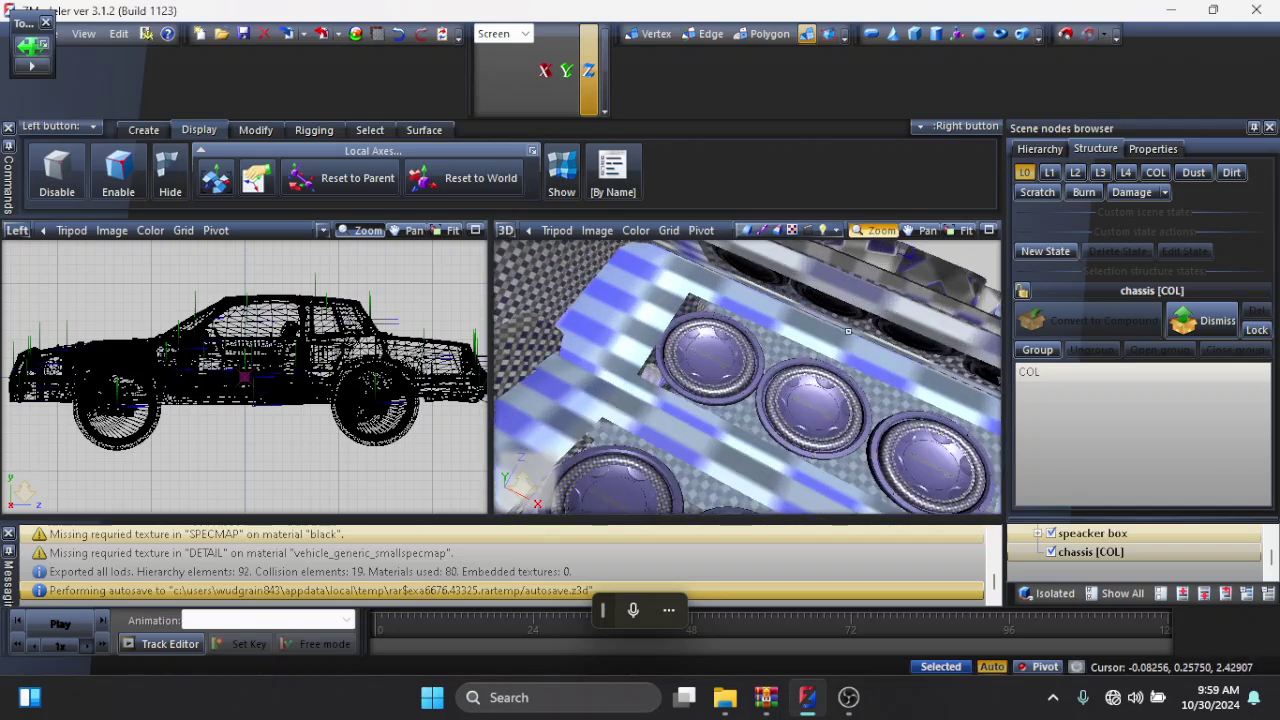
{"action": "mouse_move", "coordinate": [848, 331]}
{"action": "left_mouse_down"}
{"action": "mouse_move", "coordinate": [861, 309]}
{"action": "mouse_move", "coordinate": [897, 298]}
{"action": "mouse_move", "coordinate": [866, 287]}
{"action": "mouse_move", "coordinate": [848, 307]}
{"action": "mouse_move", "coordinate": [864, 285]}
{"action": "left_mouse_up"}
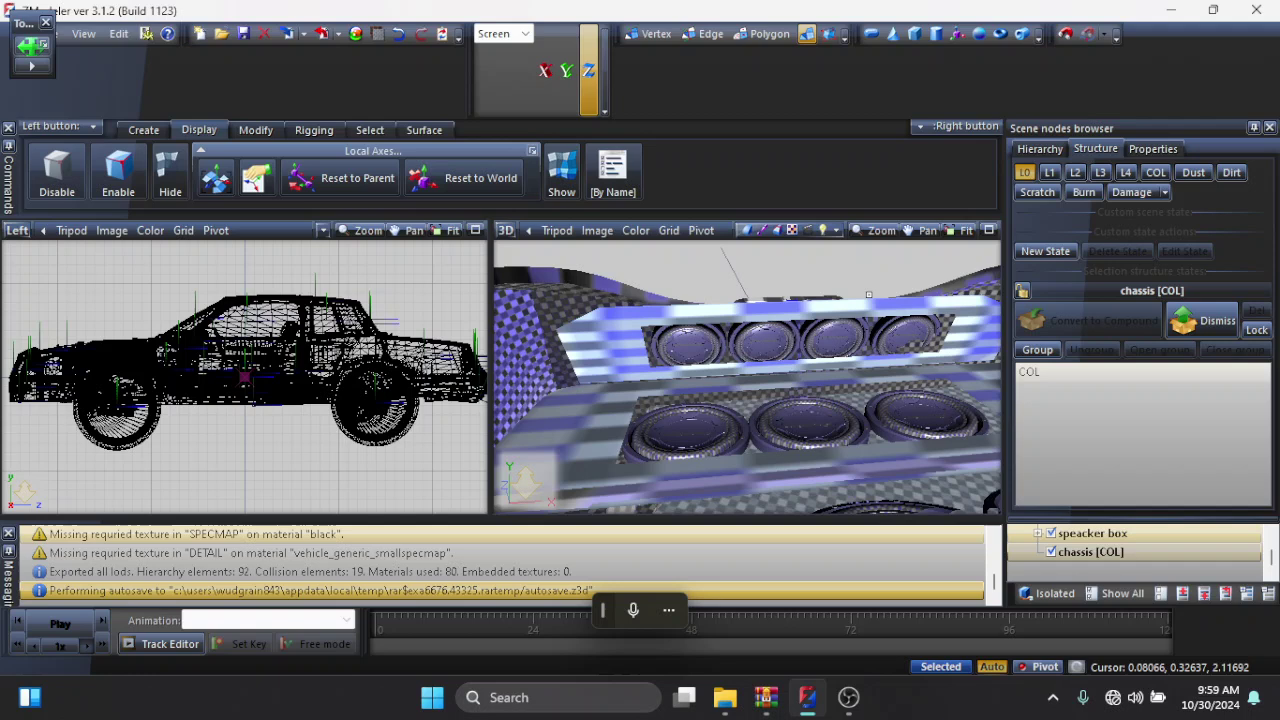
{"action": "left_click_drag", "start_coordinate": [868, 296], "coordinate": [872, 310]}
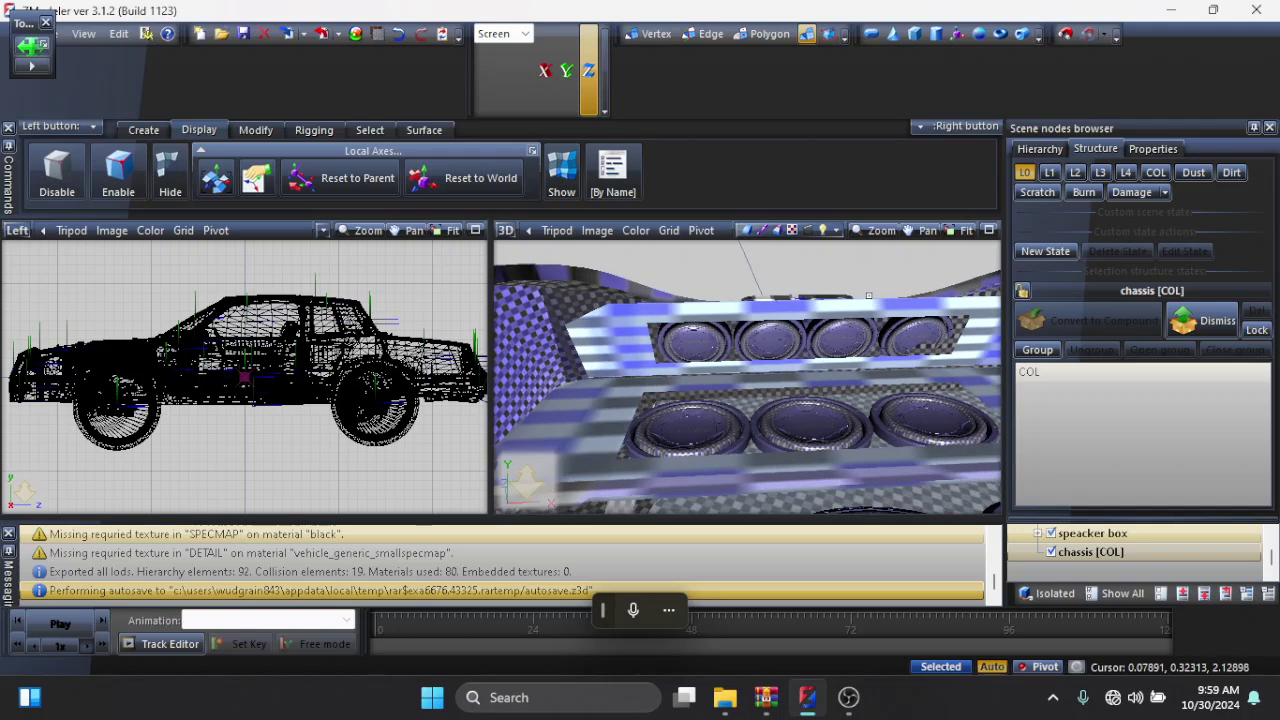
Orbit around the trunk speaker box to face the three rows of three subwoofers head-on
{"action": "mouse_move", "coordinate": [886, 310]}
{"action": "left_mouse_down"}
{"action": "mouse_move", "coordinate": [799, 324]}
{"action": "mouse_move", "coordinate": [732, 300]}
{"action": "mouse_move", "coordinate": [696, 256]}
{"action": "mouse_move", "coordinate": [714, 308]}
{"action": "mouse_move", "coordinate": [714, 281]}
{"action": "mouse_move", "coordinate": [618, 296]}
{"action": "mouse_move", "coordinate": [566, 276]}
{"action": "mouse_move", "coordinate": [600, 298]}
{"action": "left_mouse_up"}
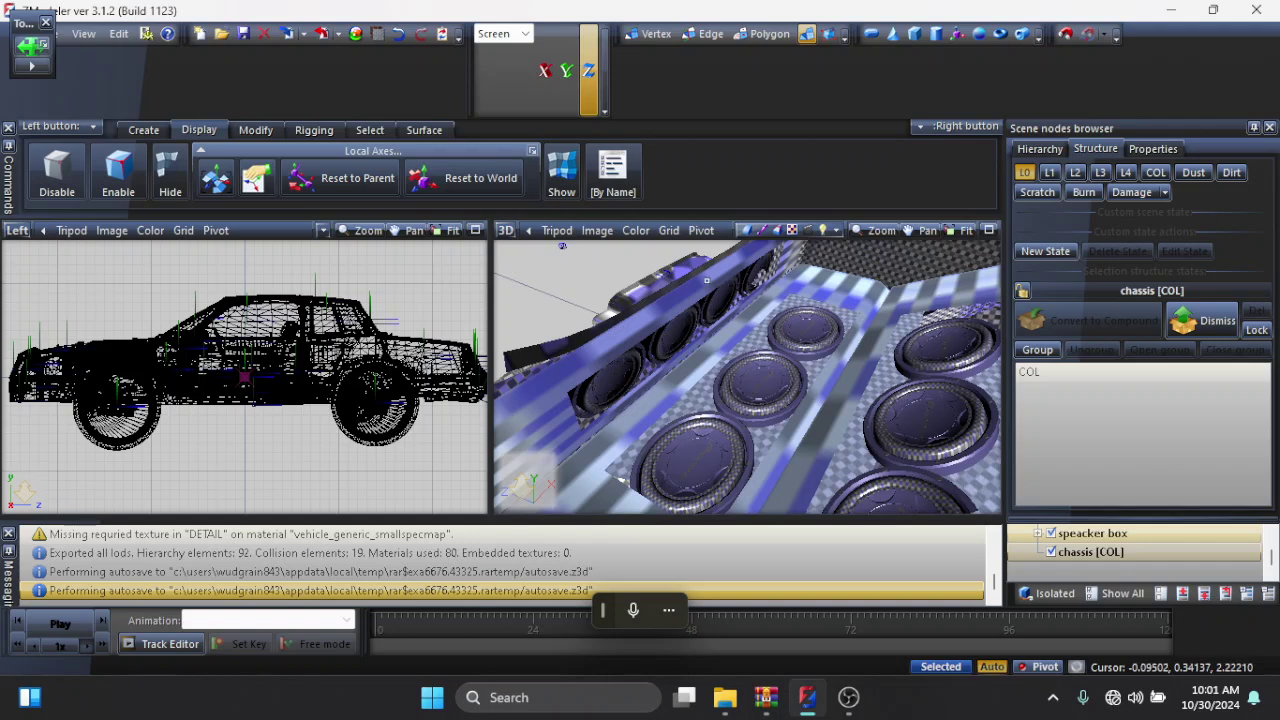
{"action": "mouse_move", "coordinate": [707, 333]}
{"action": "left_mouse_down"}
{"action": "mouse_move", "coordinate": [670, 315]}
{"action": "mouse_move", "coordinate": [758, 342]}
{"action": "mouse_move", "coordinate": [817, 319]}
{"action": "mouse_move", "coordinate": [798, 335]}
{"action": "mouse_move", "coordinate": [837, 329]}
{"action": "mouse_move", "coordinate": [822, 319]}
{"action": "left_mouse_up"}
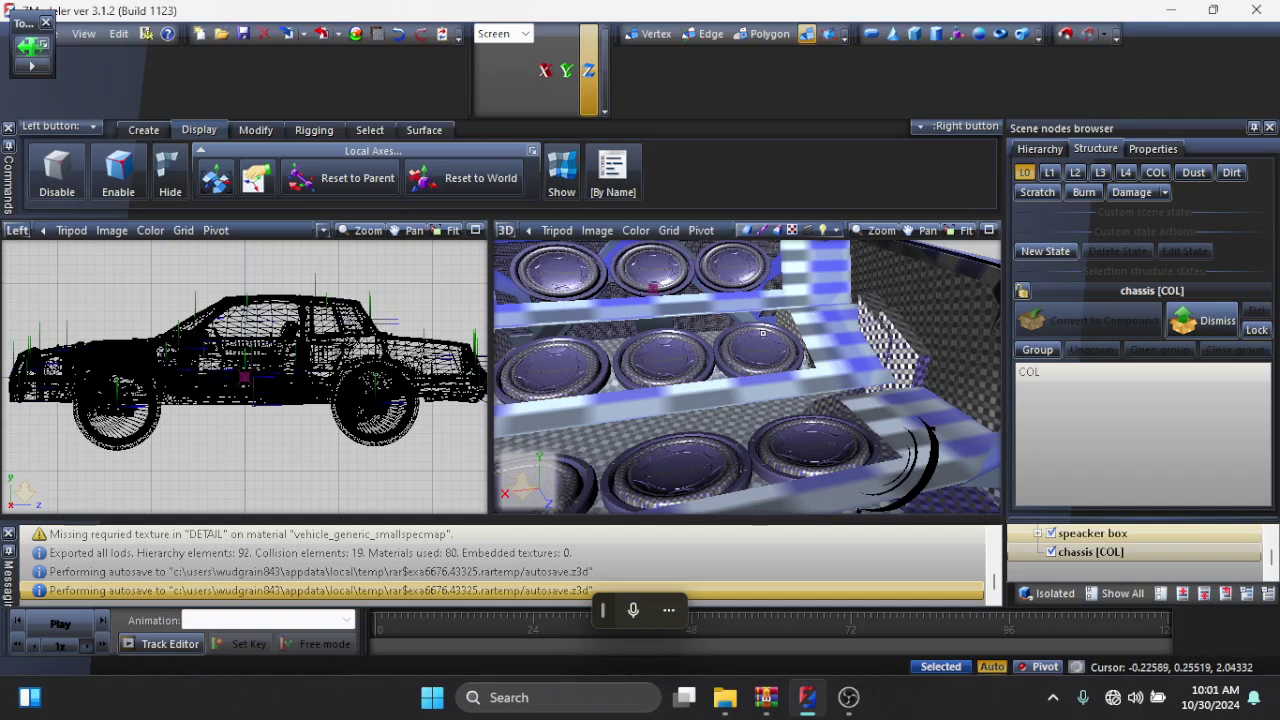
{"action": "mouse_move", "coordinate": [763, 333]}
{"action": "left_mouse_down"}
{"action": "mouse_move", "coordinate": [764, 318]}
{"action": "mouse_move", "coordinate": [723, 327]}
{"action": "mouse_move", "coordinate": [748, 328]}
{"action": "left_mouse_up"}
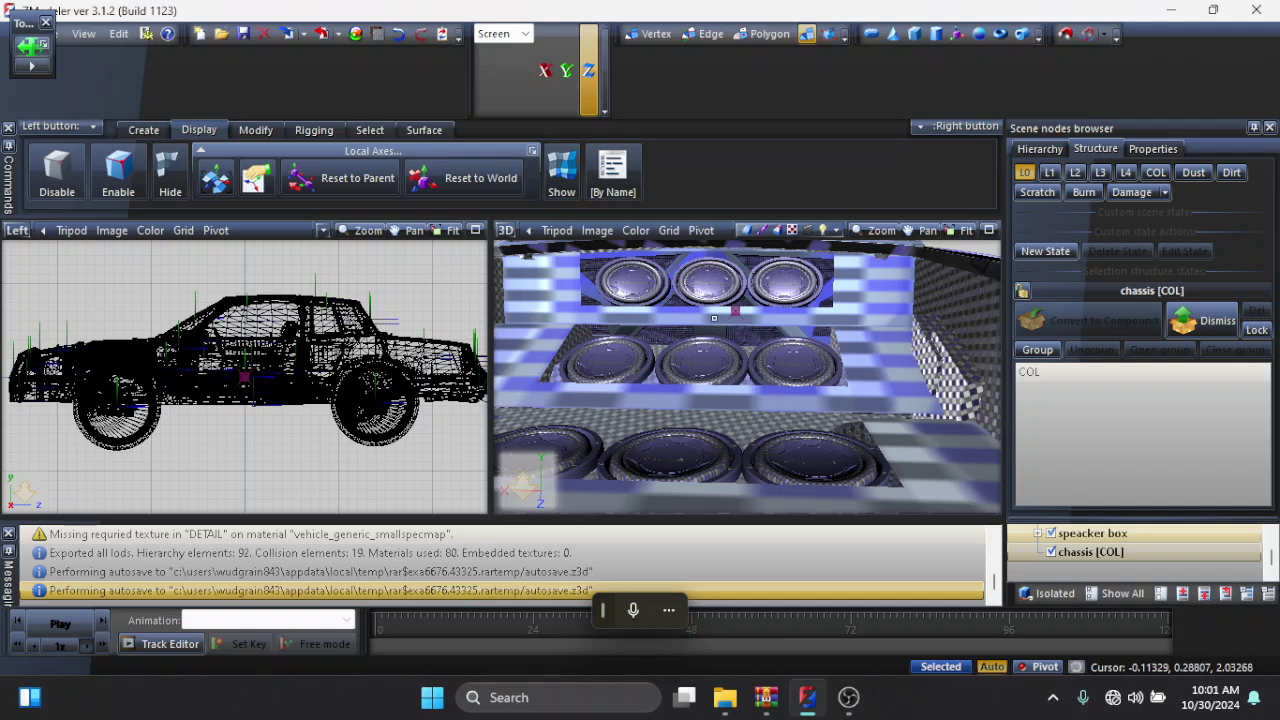
{"action": "mouse_move", "coordinate": [748, 328]}
{"action": "left_mouse_down"}
{"action": "mouse_move", "coordinate": [719, 325]}
{"action": "mouse_move", "coordinate": [724, 313]}
{"action": "left_mouse_up"}
Zoom out over the whole speaker-filled trunk, then orbit to the rear quarter and purple rim
{"action": "left_click", "coordinate": [880, 231]}
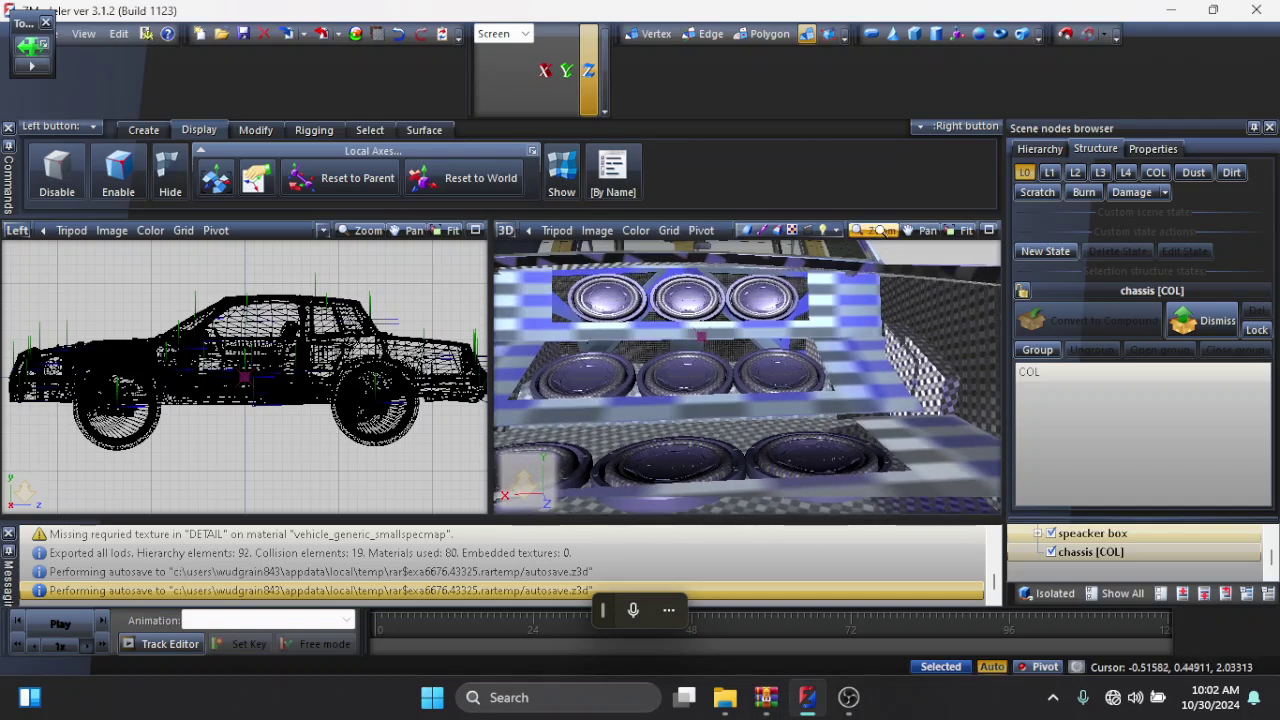
{"action": "left_click_drag", "start_coordinate": [821, 315], "coordinate": [821, 315]}
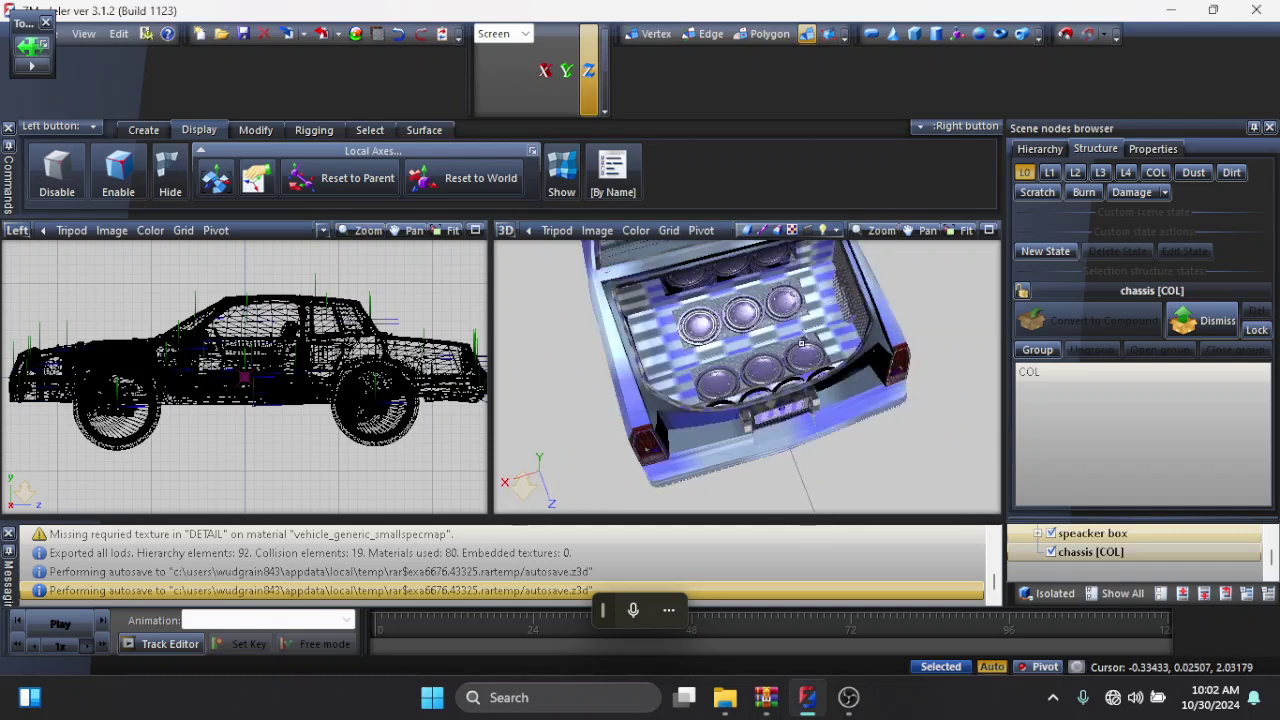
{"action": "mouse_move", "coordinate": [801, 368]}
{"action": "left_mouse_down"}
{"action": "mouse_move", "coordinate": [637, 316]}
{"action": "mouse_move", "coordinate": [903, 322]}
{"action": "mouse_move", "coordinate": [874, 299]}
{"action": "mouse_move", "coordinate": [699, 309]}
{"action": "mouse_move", "coordinate": [874, 306]}
{"action": "mouse_move", "coordinate": [790, 325]}
{"action": "left_mouse_up"}
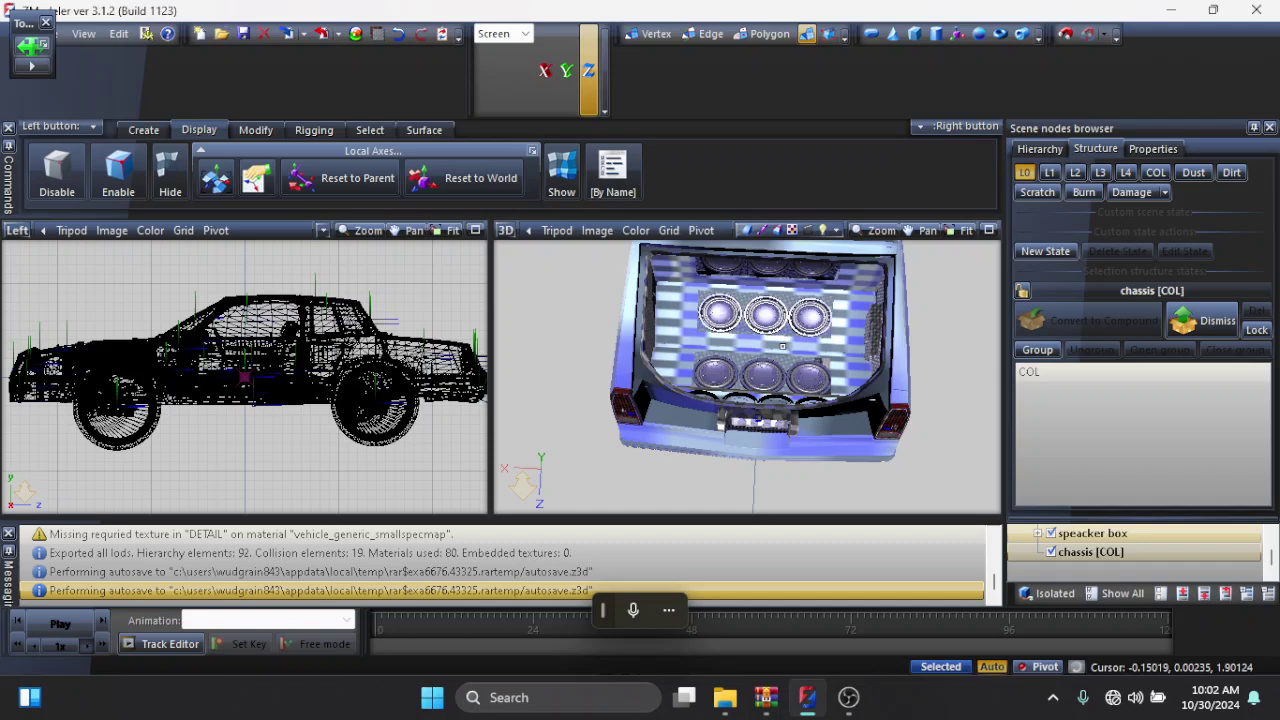
{"action": "mouse_move", "coordinate": [782, 346]}
{"action": "left_mouse_down"}
{"action": "mouse_move", "coordinate": [781, 331]}
{"action": "mouse_move", "coordinate": [866, 317]}
{"action": "mouse_move", "coordinate": [937, 335]}
{"action": "mouse_move", "coordinate": [894, 331]}
{"action": "mouse_move", "coordinate": [861, 295]}
{"action": "mouse_move", "coordinate": [878, 290]}
{"action": "left_mouse_up"}
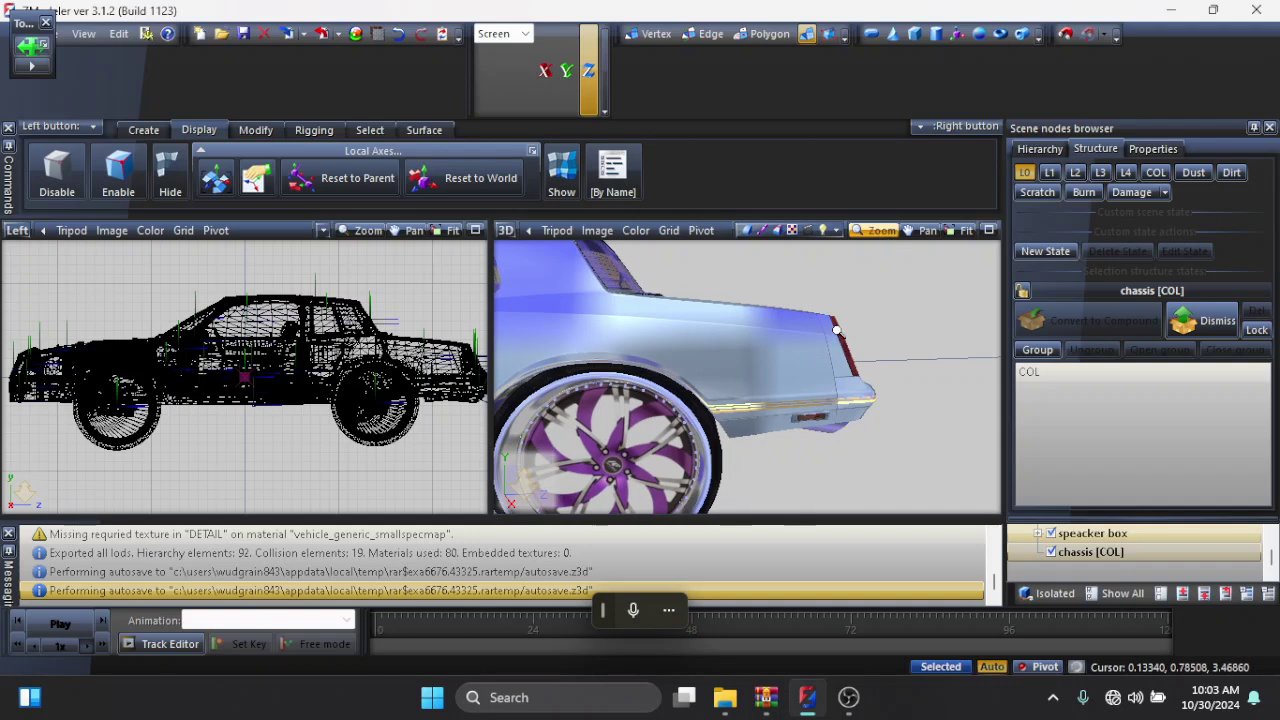
Scroll to frame the whole car, then orbit to a high rear view over the exposed trunk
{"action": "scroll", "coordinate": [838, 346], "scroll_direction": "down", "scroll_amount": 5}
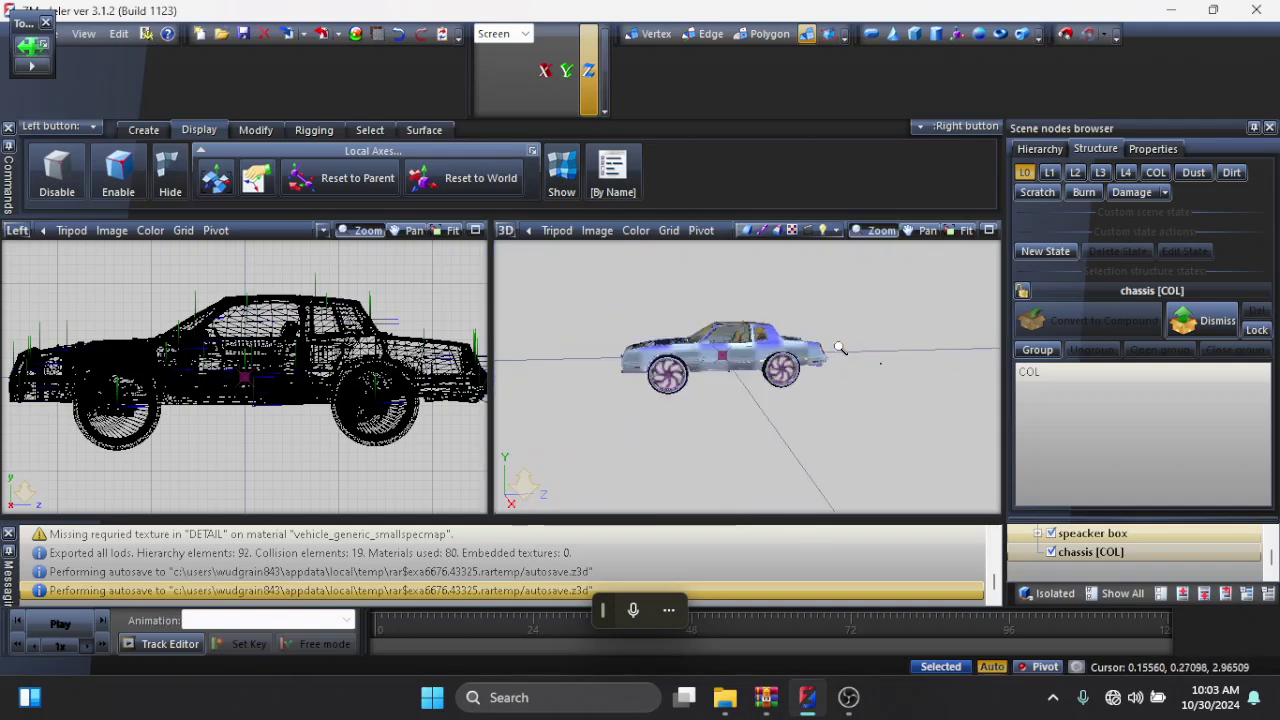
{"action": "scroll", "coordinate": [715, 328], "scroll_direction": "up", "scroll_amount": 2}
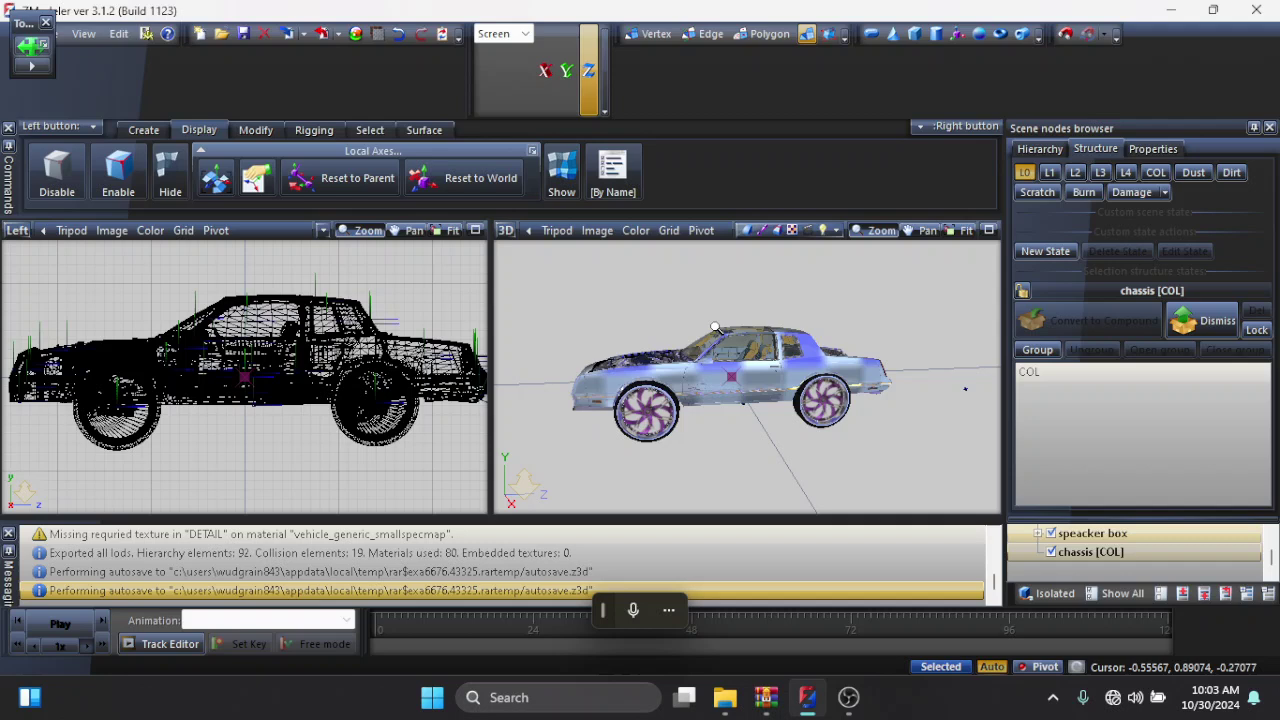
{"action": "scroll", "coordinate": [785, 325], "scroll_direction": "up", "scroll_amount": 1}
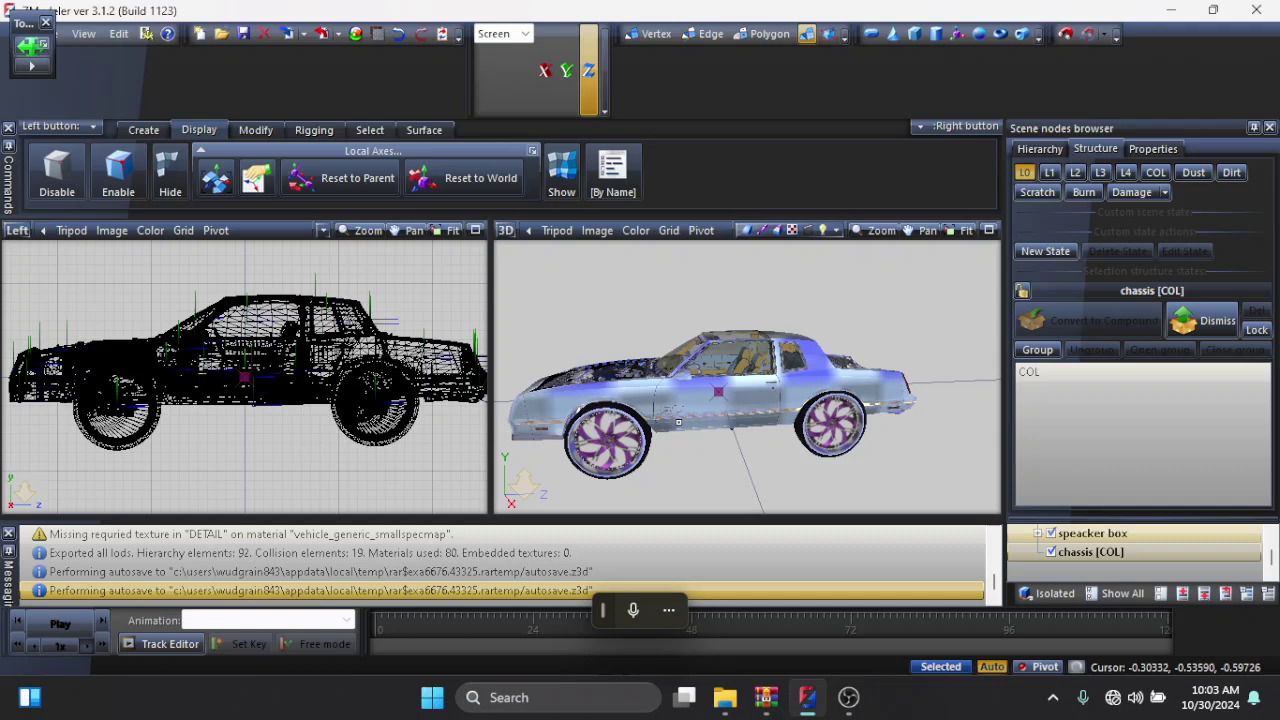
{"action": "mouse_move", "coordinate": [678, 422]}
{"action": "left_mouse_down"}
{"action": "mouse_move", "coordinate": [747, 422]}
{"action": "mouse_move", "coordinate": [628, 468]}
{"action": "mouse_move", "coordinate": [604, 430]}
{"action": "mouse_move", "coordinate": [602, 451]}
{"action": "left_mouse_up"}
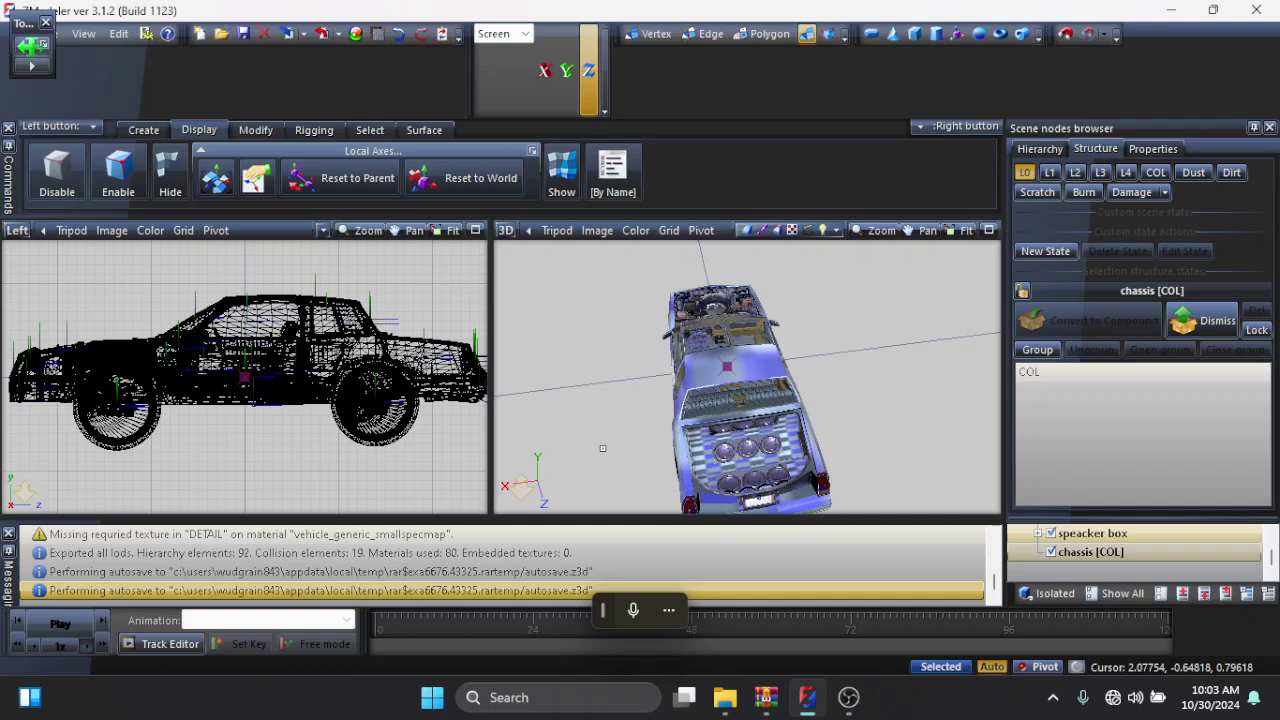
Orbit from the car's side to a straight rear view of the subwoofer-filled open trunk
{"action": "mouse_move", "coordinate": [603, 447]}
{"action": "left_mouse_down"}
{"action": "mouse_move", "coordinate": [615, 437]}
{"action": "mouse_move", "coordinate": [645, 456]}
{"action": "mouse_move", "coordinate": [598, 432]}
{"action": "mouse_move", "coordinate": [567, 476]}
{"action": "mouse_move", "coordinate": [465, 461]}
{"action": "mouse_move", "coordinate": [465, 444]}
{"action": "mouse_move", "coordinate": [455, 454]}
{"action": "mouse_move", "coordinate": [519, 487]}
{"action": "mouse_move", "coordinate": [471, 464]}
{"action": "mouse_move", "coordinate": [514, 472]}
{"action": "mouse_move", "coordinate": [513, 406]}
{"action": "mouse_move", "coordinate": [532, 364]}
{"action": "mouse_move", "coordinate": [986, 399]}
{"action": "mouse_move", "coordinate": [985, 440]}
{"action": "mouse_move", "coordinate": [945, 385]}
{"action": "mouse_move", "coordinate": [890, 373]}
{"action": "left_mouse_up"}
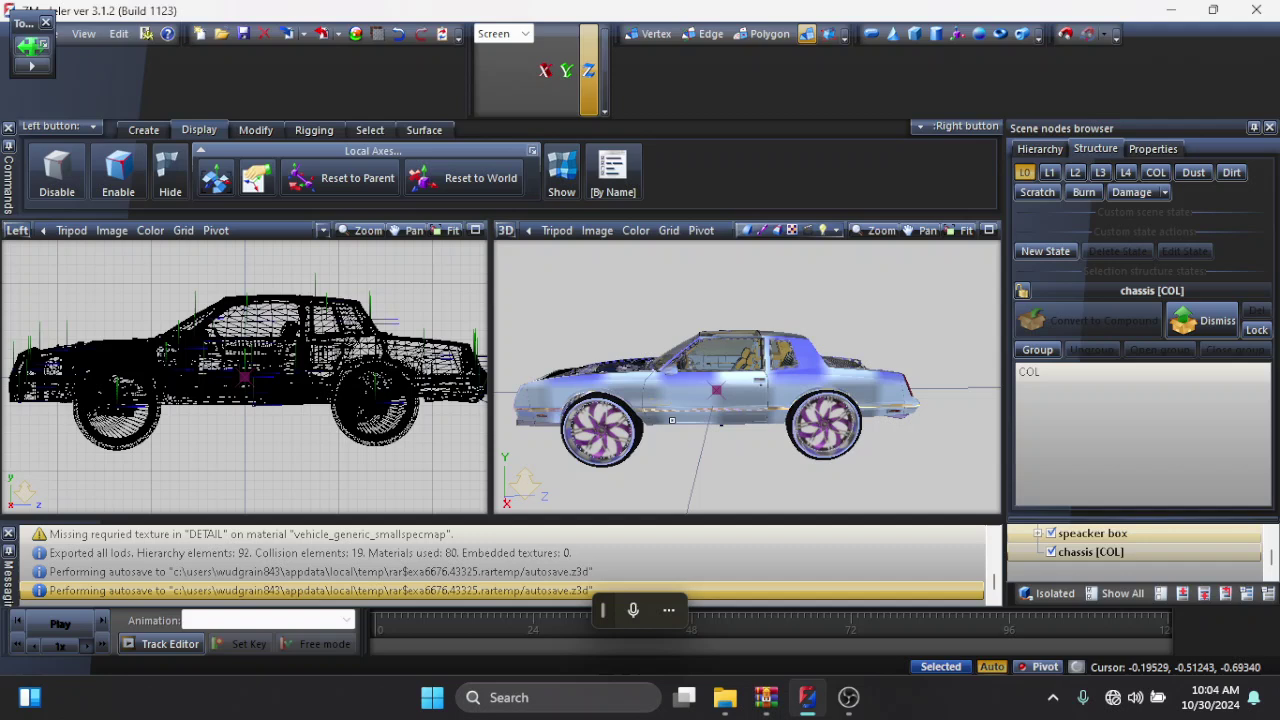
{"action": "mouse_move", "coordinate": [672, 420]}
{"action": "left_mouse_down"}
{"action": "mouse_move", "coordinate": [1034, 424]}
{"action": "mouse_move", "coordinate": [877, 434]}
{"action": "mouse_move", "coordinate": [897, 450]}
{"action": "mouse_move", "coordinate": [900, 430]}
{"action": "left_mouse_up"}
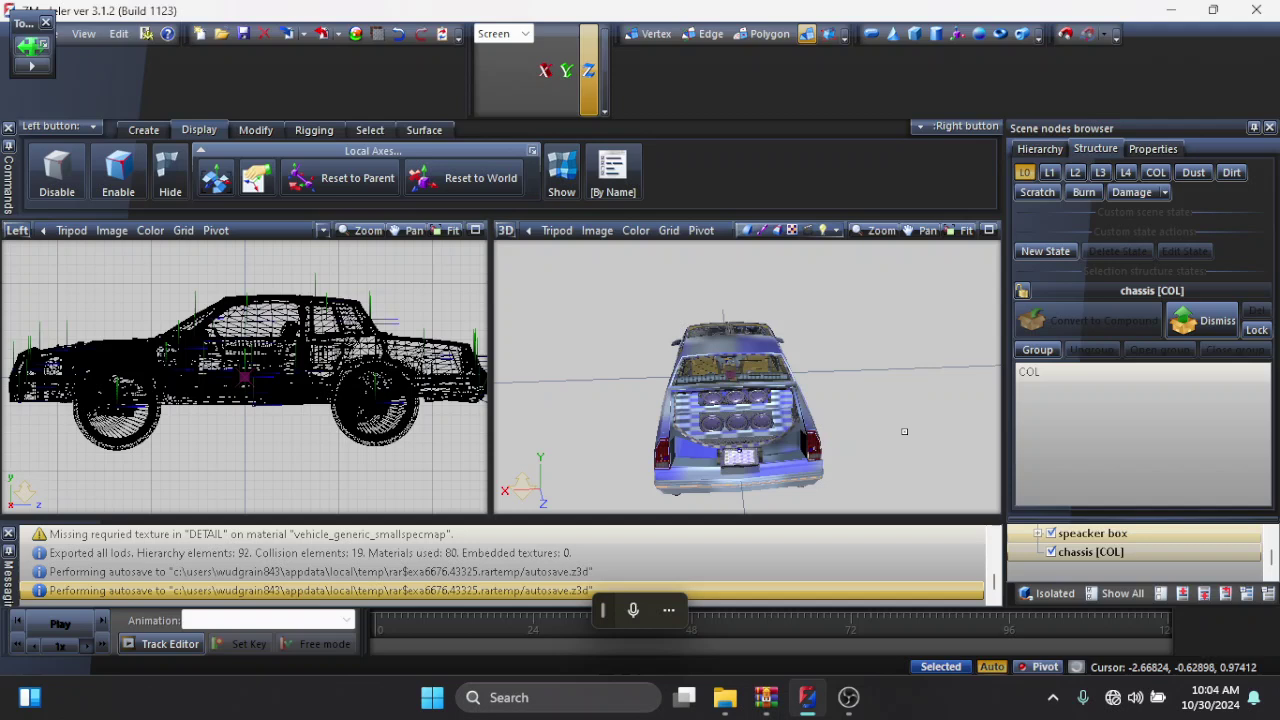
{"action": "mouse_move", "coordinate": [904, 431]}
{"action": "left_mouse_down"}
{"action": "mouse_move", "coordinate": [1082, 412]}
{"action": "mouse_move", "coordinate": [967, 409]}
{"action": "mouse_move", "coordinate": [910, 426]}
{"action": "mouse_move", "coordinate": [904, 476]}
{"action": "mouse_move", "coordinate": [898, 442]}
{"action": "left_mouse_up"}
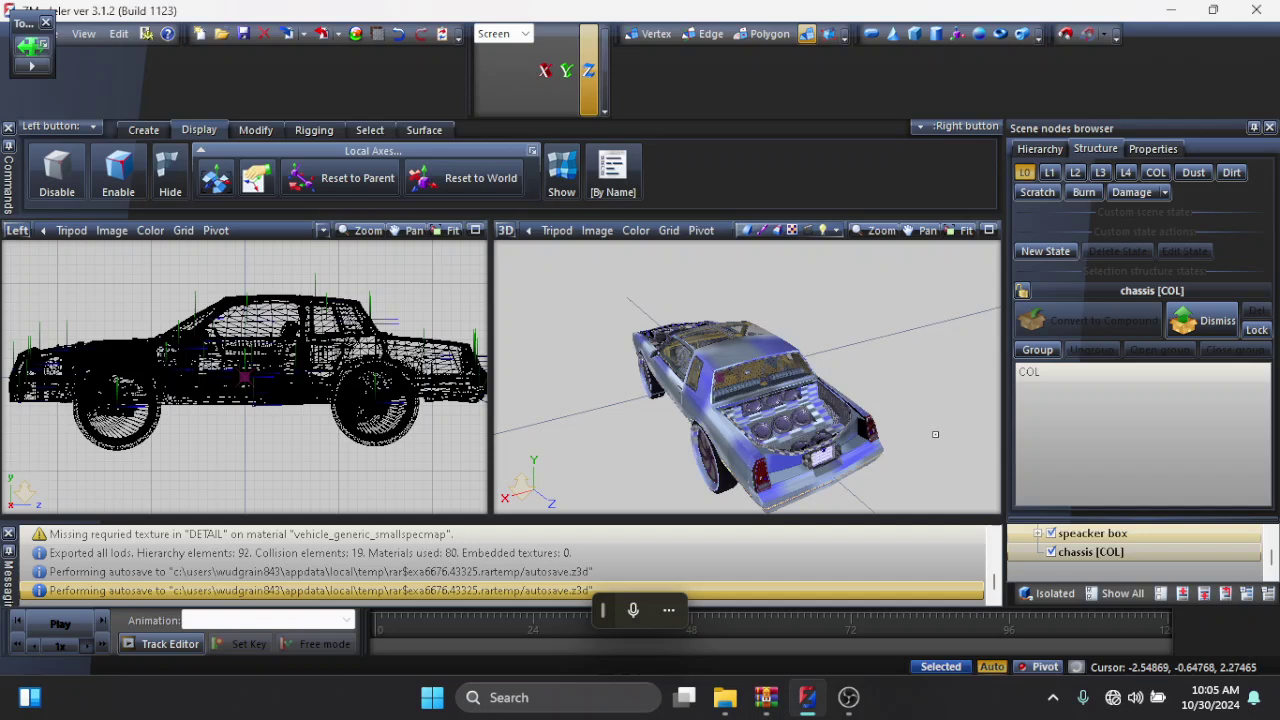
{"action": "mouse_move", "coordinate": [977, 430]}
{"action": "left_mouse_down"}
{"action": "mouse_move", "coordinate": [945, 485]}
{"action": "mouse_move", "coordinate": [960, 445]}
{"action": "mouse_move", "coordinate": [1029, 446]}
{"action": "mouse_move", "coordinate": [978, 400]}
{"action": "mouse_move", "coordinate": [975, 440]}
{"action": "mouse_move", "coordinate": [920, 443]}
{"action": "left_mouse_up"}
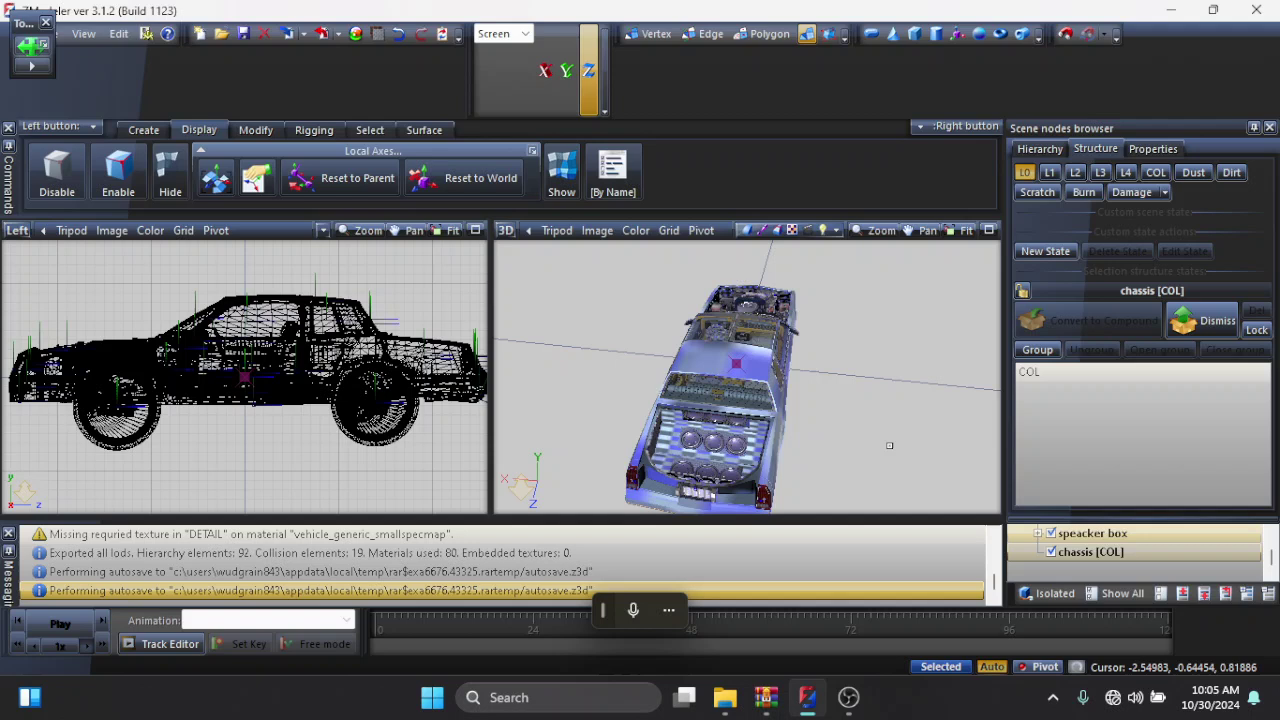
{"action": "mouse_move", "coordinate": [905, 456]}
{"action": "left_mouse_down"}
{"action": "mouse_move", "coordinate": [940, 485]}
{"action": "mouse_move", "coordinate": [998, 442]}
{"action": "mouse_move", "coordinate": [922, 444]}
{"action": "left_mouse_up"}
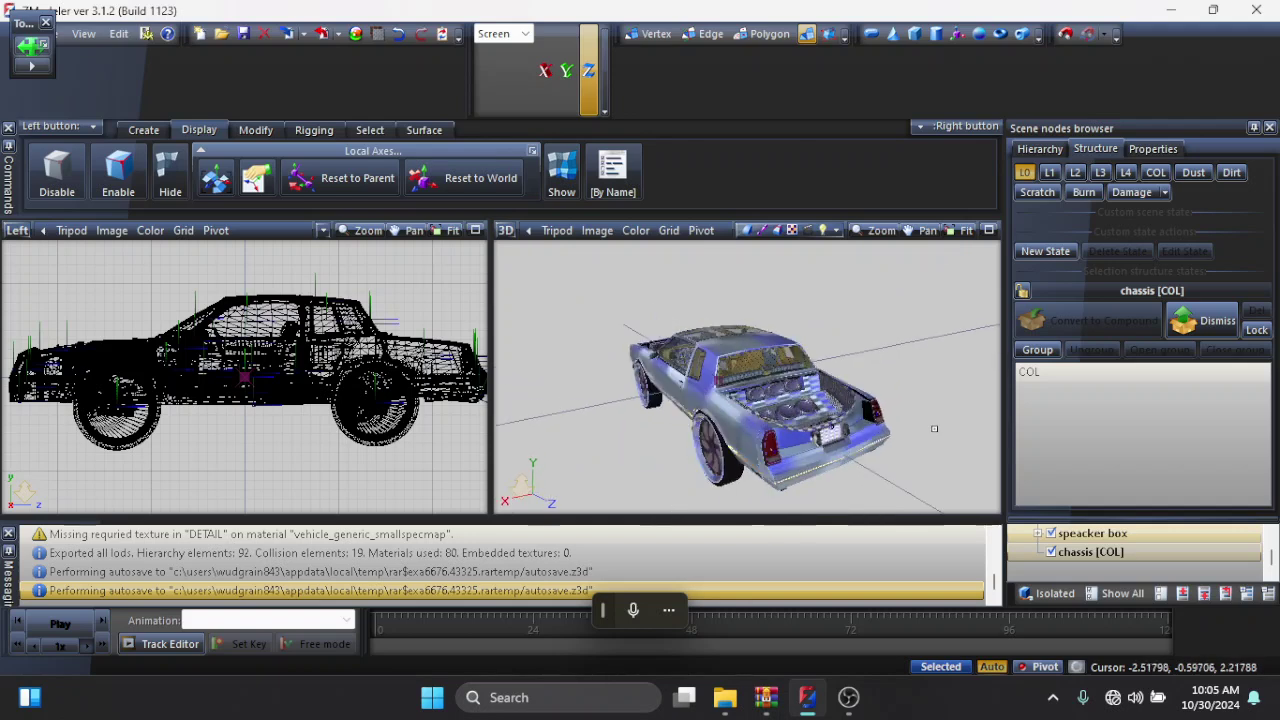
{"action": "left_click_drag", "start_coordinate": [973, 438], "coordinate": [988, 459]}
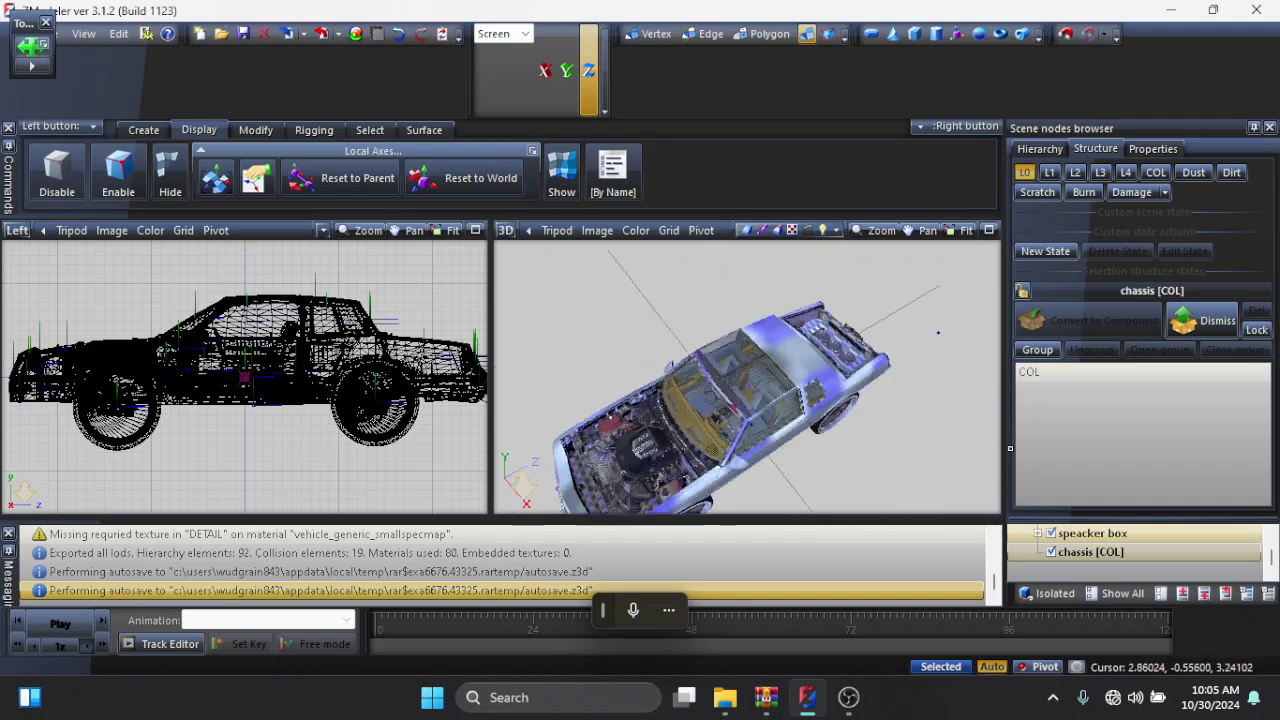
{"action": "mouse_move", "coordinate": [938, 332]}
{"action": "left_mouse_down"}
{"action": "mouse_move", "coordinate": [950, 480]}
{"action": "mouse_move", "coordinate": [975, 445]}
{"action": "mouse_move", "coordinate": [928, 437]}
{"action": "left_mouse_up"}
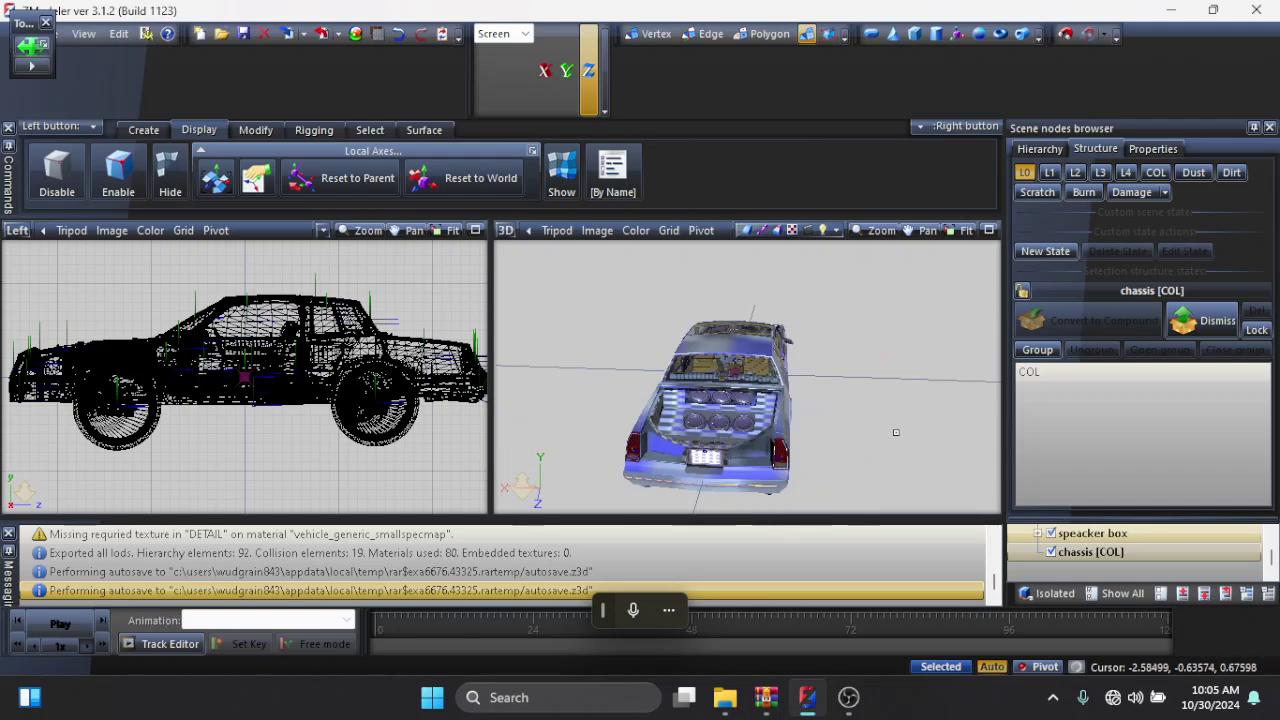
{"action": "mouse_move", "coordinate": [896, 432]}
{"action": "left_mouse_down"}
{"action": "mouse_move", "coordinate": [935, 437]}
{"action": "mouse_move", "coordinate": [980, 420]}
{"action": "left_mouse_up"}
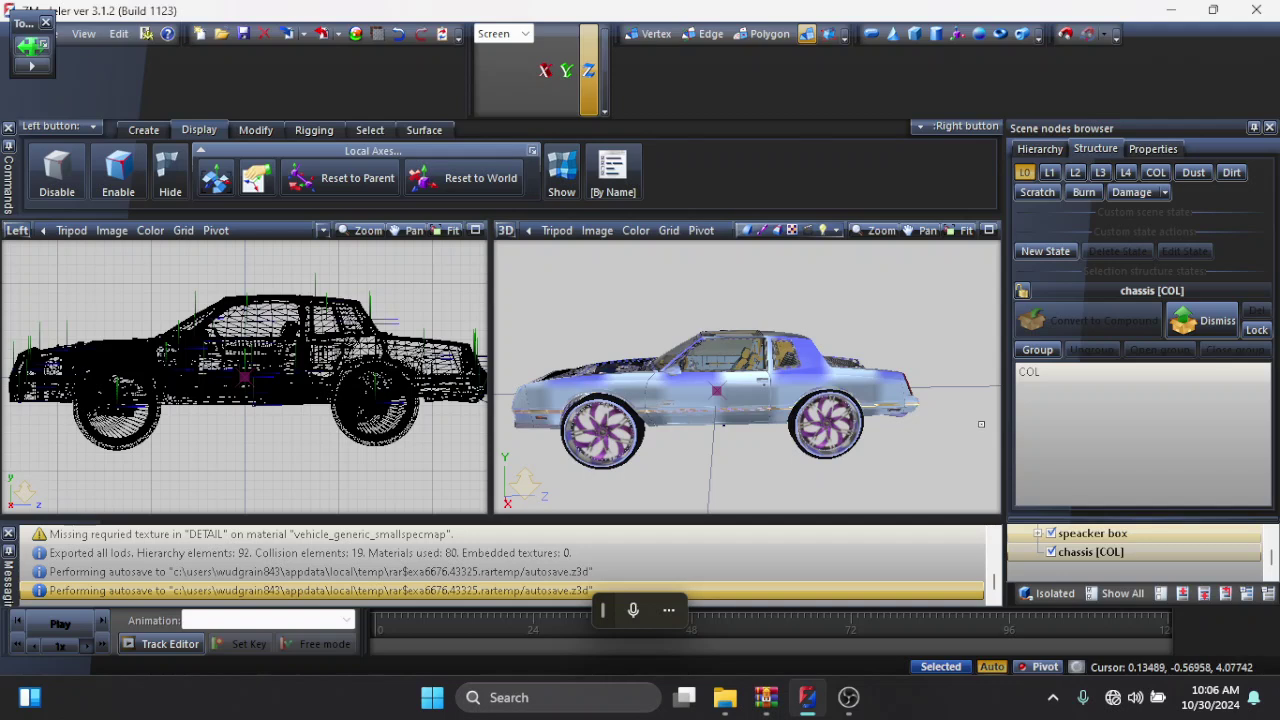
{"action": "mouse_move", "coordinate": [902, 400]}
{"action": "left_mouse_down"}
{"action": "mouse_move", "coordinate": [820, 420]}
{"action": "mouse_move", "coordinate": [923, 438]}
{"action": "mouse_move", "coordinate": [972, 405]}
{"action": "mouse_move", "coordinate": [897, 405]}
{"action": "left_mouse_up"}
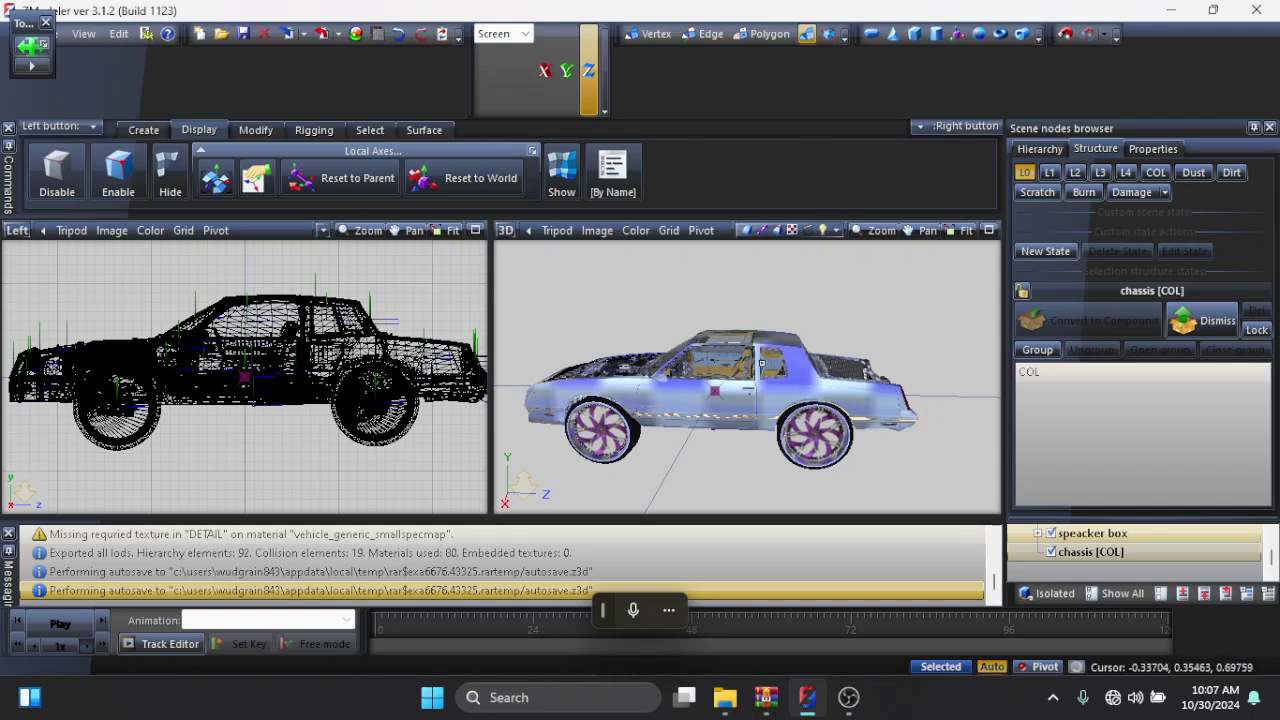
Orbit the view to look at the subwoofer enclosure in the open trunk from behind
{"action": "mouse_move", "coordinate": [762, 364]}
{"action": "left_mouse_down"}
{"action": "mouse_move", "coordinate": [929, 371]}
{"action": "mouse_move", "coordinate": [894, 363]}
{"action": "mouse_move", "coordinate": [951, 382]}
{"action": "mouse_move", "coordinate": [818, 354]}
{"action": "mouse_move", "coordinate": [740, 360]}
{"action": "mouse_move", "coordinate": [825, 364]}
{"action": "mouse_move", "coordinate": [673, 368]}
{"action": "mouse_move", "coordinate": [873, 344]}
{"action": "mouse_move", "coordinate": [792, 354]}
{"action": "mouse_move", "coordinate": [900, 357]}
{"action": "mouse_move", "coordinate": [764, 365]}
{"action": "mouse_move", "coordinate": [769, 354]}
{"action": "mouse_move", "coordinate": [843, 368]}
{"action": "mouse_move", "coordinate": [685, 379]}
{"action": "left_mouse_up"}
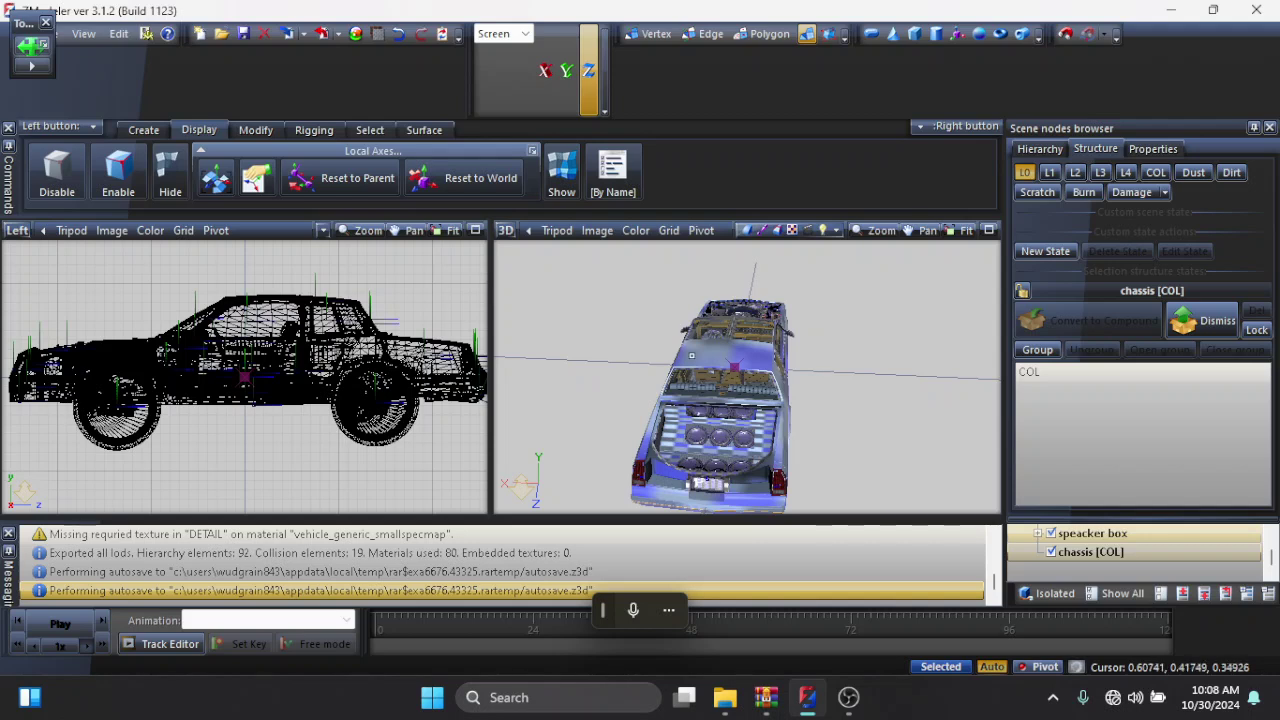
Orbit from a front three-quarter view to the front-right side showing the purple-spoked rims
{"action": "mouse_move", "coordinate": [690, 355]}
{"action": "left_mouse_down"}
{"action": "mouse_move", "coordinate": [823, 360]}
{"action": "mouse_move", "coordinate": [823, 344]}
{"action": "left_mouse_up"}
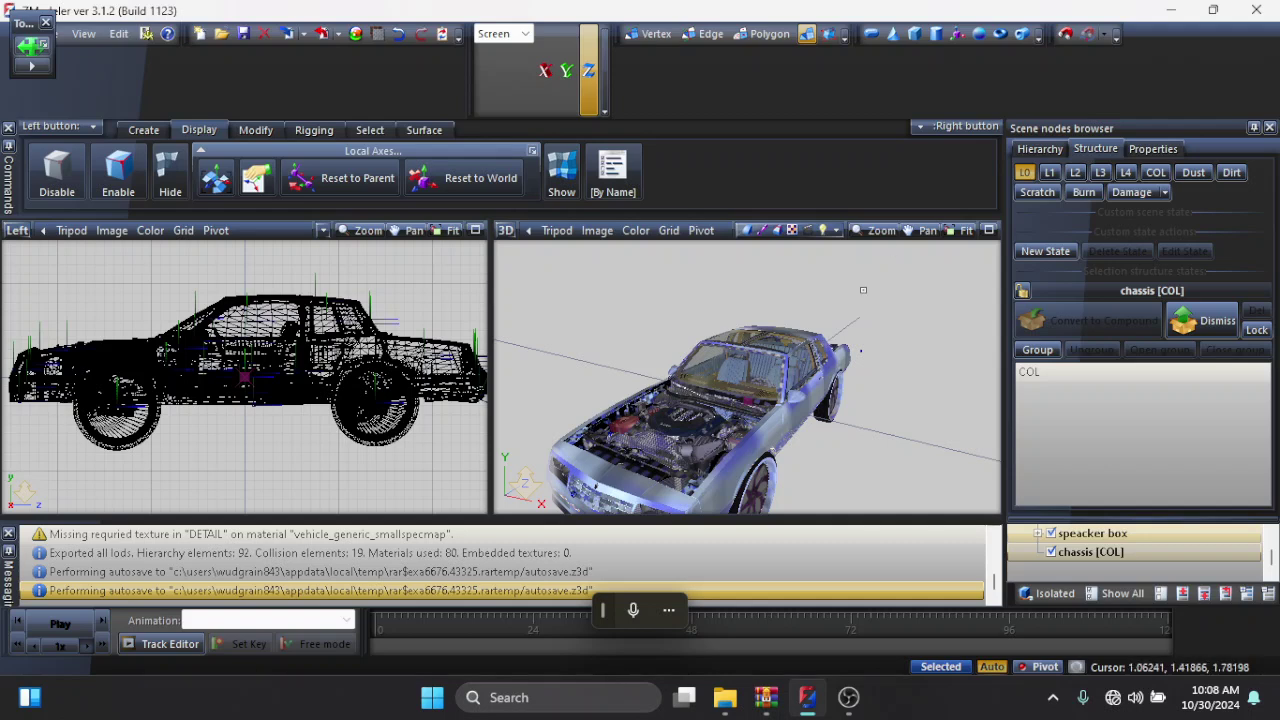
{"action": "mouse_move", "coordinate": [818, 380]}
{"action": "left_mouse_down"}
{"action": "mouse_move", "coordinate": [866, 352]}
{"action": "mouse_move", "coordinate": [879, 312]}
{"action": "mouse_move", "coordinate": [916, 277]}
{"action": "mouse_move", "coordinate": [902, 334]}
{"action": "mouse_move", "coordinate": [915, 342]}
{"action": "left_mouse_up"}
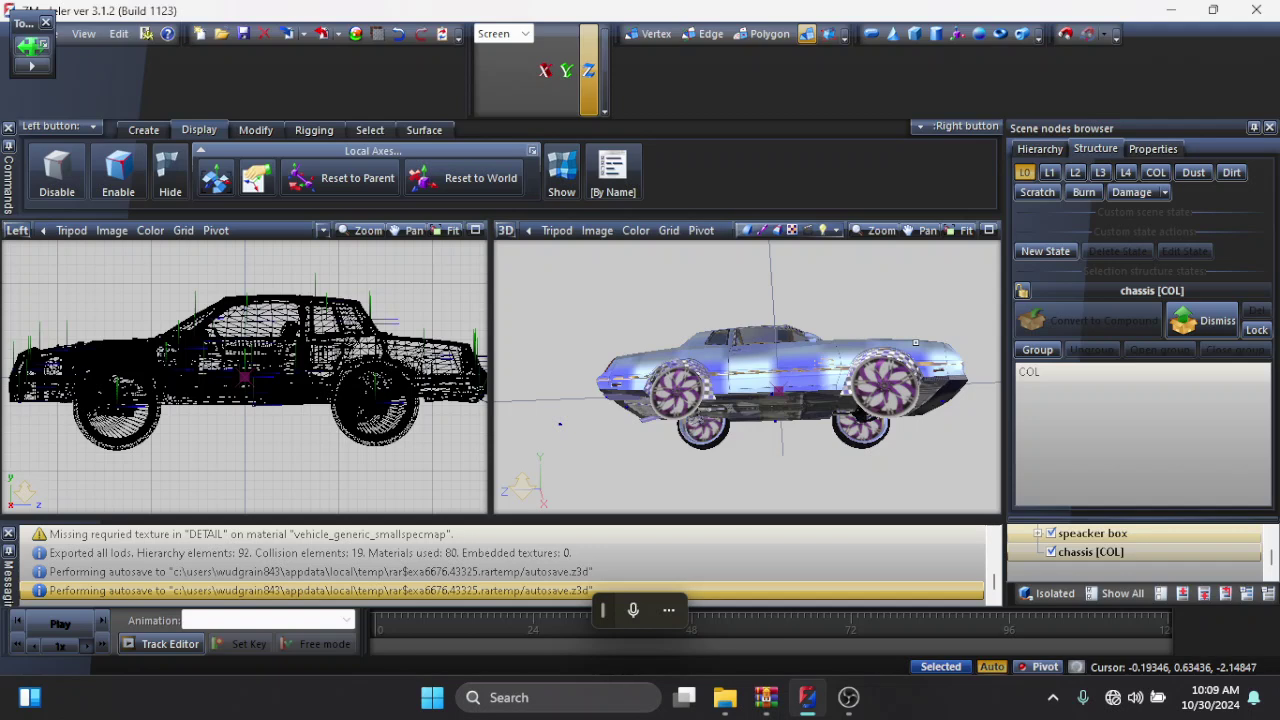
Tilt the view under the car and around to its left flank with the engine bay visible
{"action": "left_click_drag", "start_coordinate": [915, 342], "coordinate": [755, 381]}
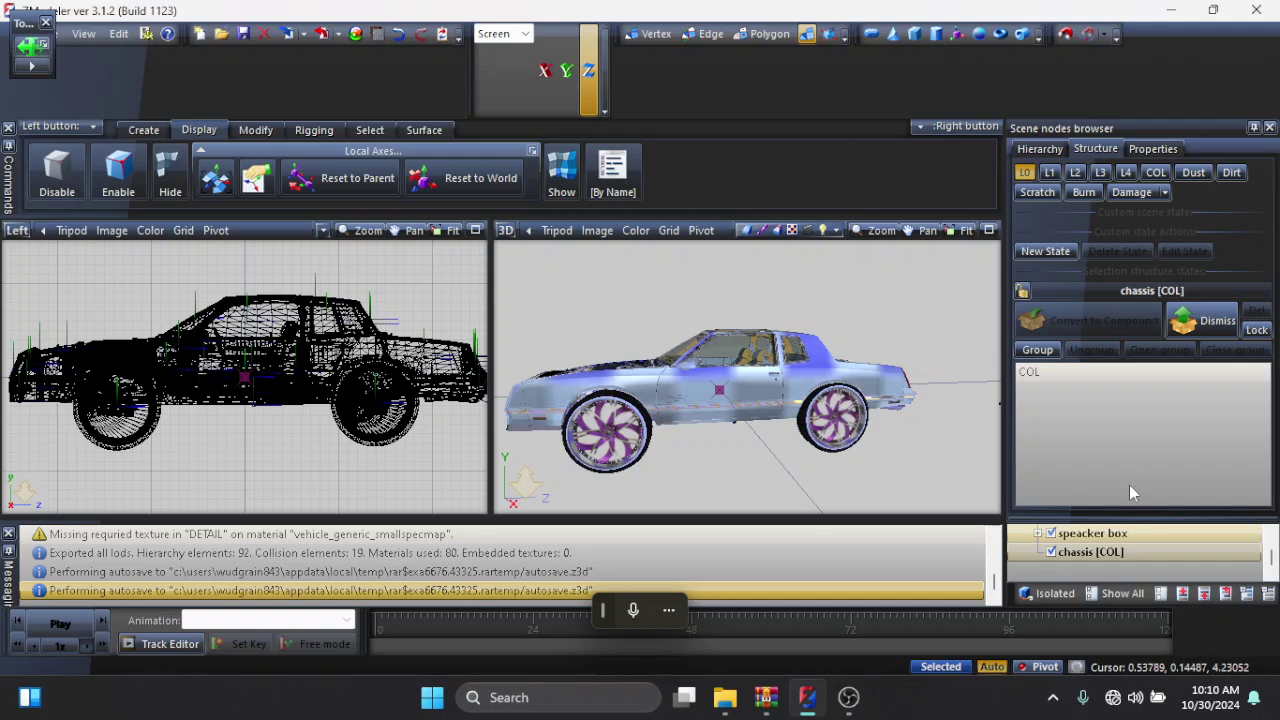
Orbit from the side to a straight rear view with the licence plate facing the camera
{"action": "mouse_move", "coordinate": [892, 390]}
{"action": "left_mouse_down"}
{"action": "mouse_move", "coordinate": [816, 425]}
{"action": "mouse_move", "coordinate": [939, 407]}
{"action": "mouse_move", "coordinate": [954, 392]}
{"action": "mouse_move", "coordinate": [915, 420]}
{"action": "mouse_move", "coordinate": [798, 418]}
{"action": "mouse_move", "coordinate": [964, 383]}
{"action": "mouse_move", "coordinate": [876, 411]}
{"action": "mouse_move", "coordinate": [818, 411]}
{"action": "mouse_move", "coordinate": [900, 452]}
{"action": "mouse_move", "coordinate": [888, 431]}
{"action": "mouse_move", "coordinate": [764, 433]}
{"action": "mouse_move", "coordinate": [797, 413]}
{"action": "mouse_move", "coordinate": [989, 401]}
{"action": "mouse_move", "coordinate": [881, 407]}
{"action": "mouse_move", "coordinate": [943, 399]}
{"action": "mouse_move", "coordinate": [897, 442]}
{"action": "mouse_move", "coordinate": [881, 396]}
{"action": "left_mouse_up"}
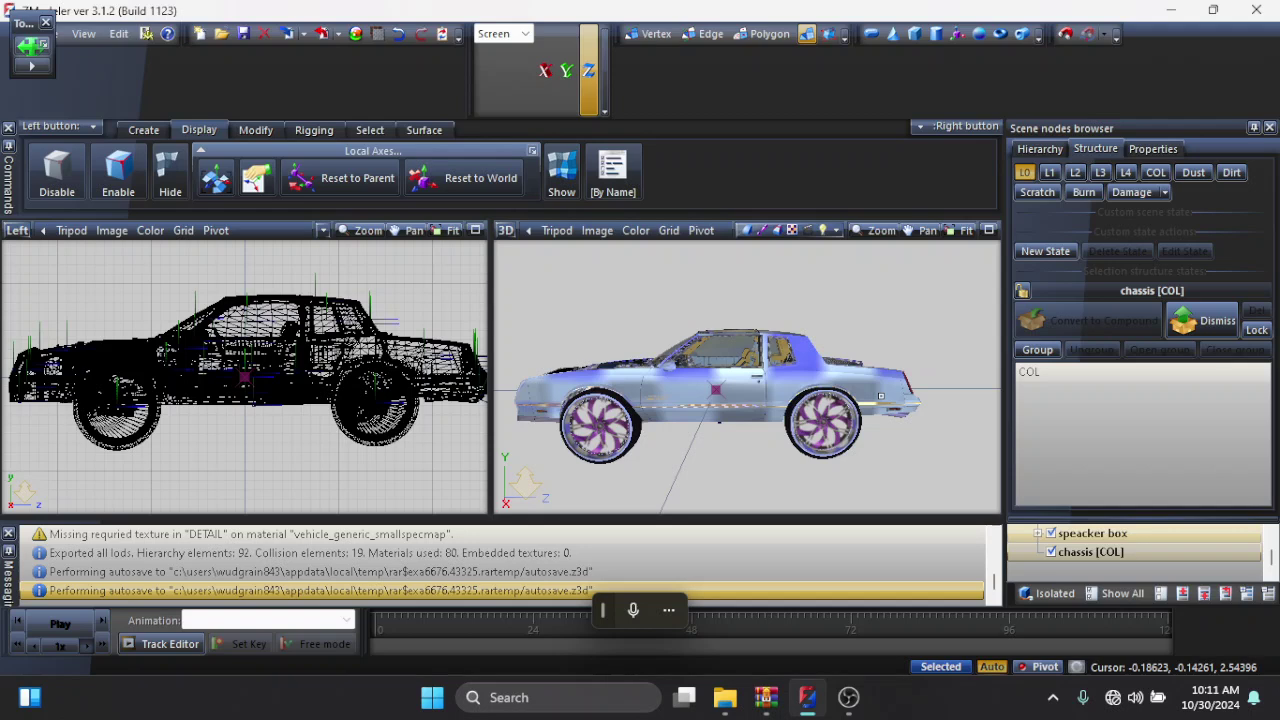
{"action": "left_click_drag", "start_coordinate": [880, 396], "coordinate": [808, 392]}
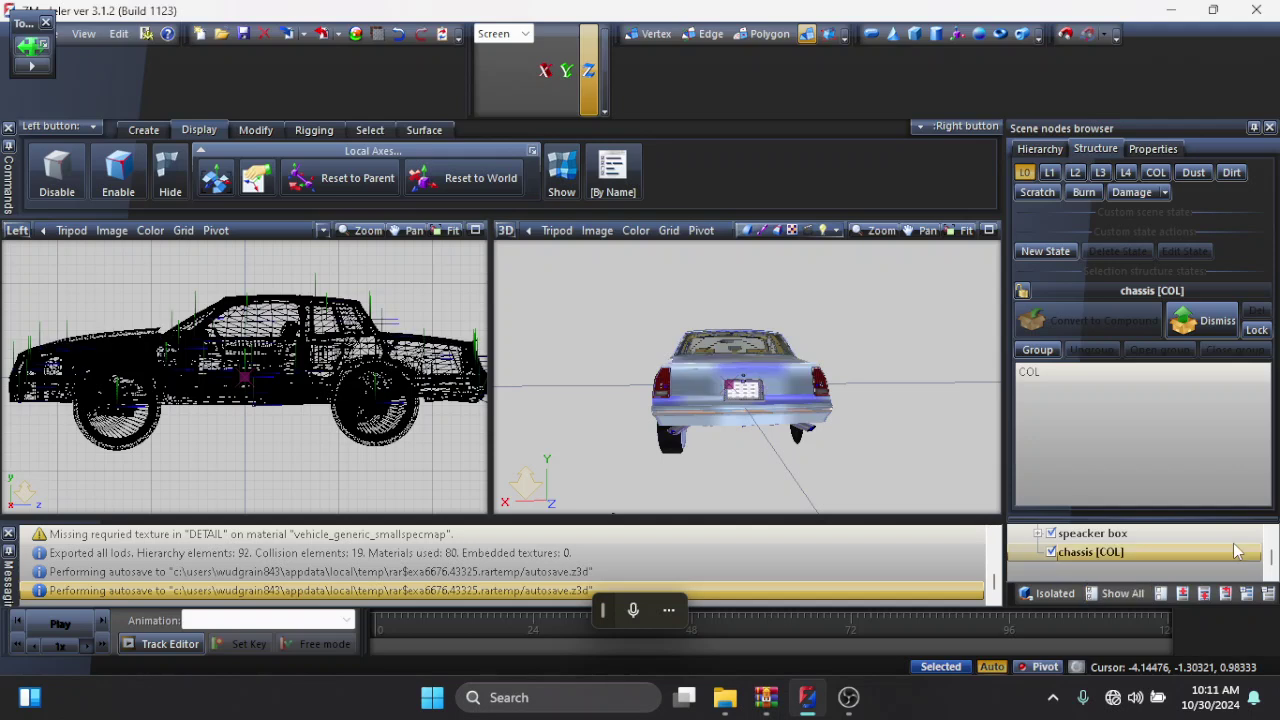
Scroll through the Scene nodes browser to review the car's list of parts
{"action": "left_click", "coordinate": [1272, 537]}
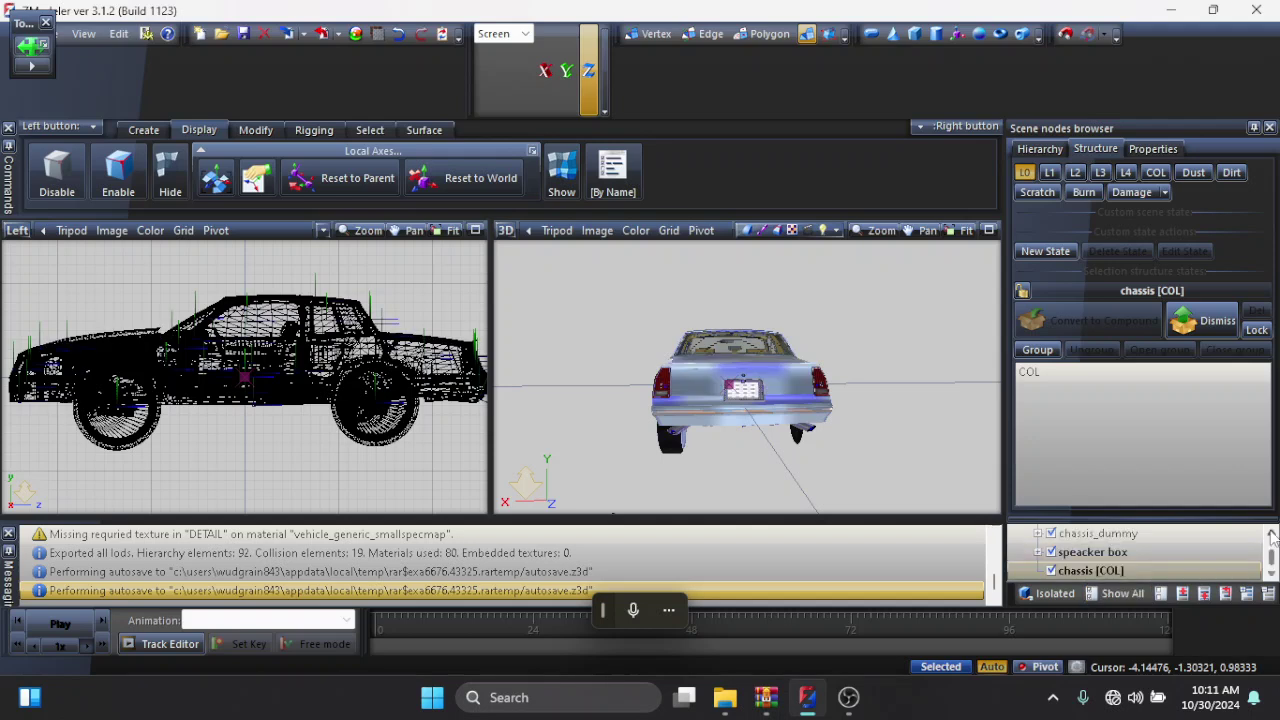
{"action": "left_click", "coordinate": [1272, 537]}
{"action": "left_click", "coordinate": [1272, 537]}
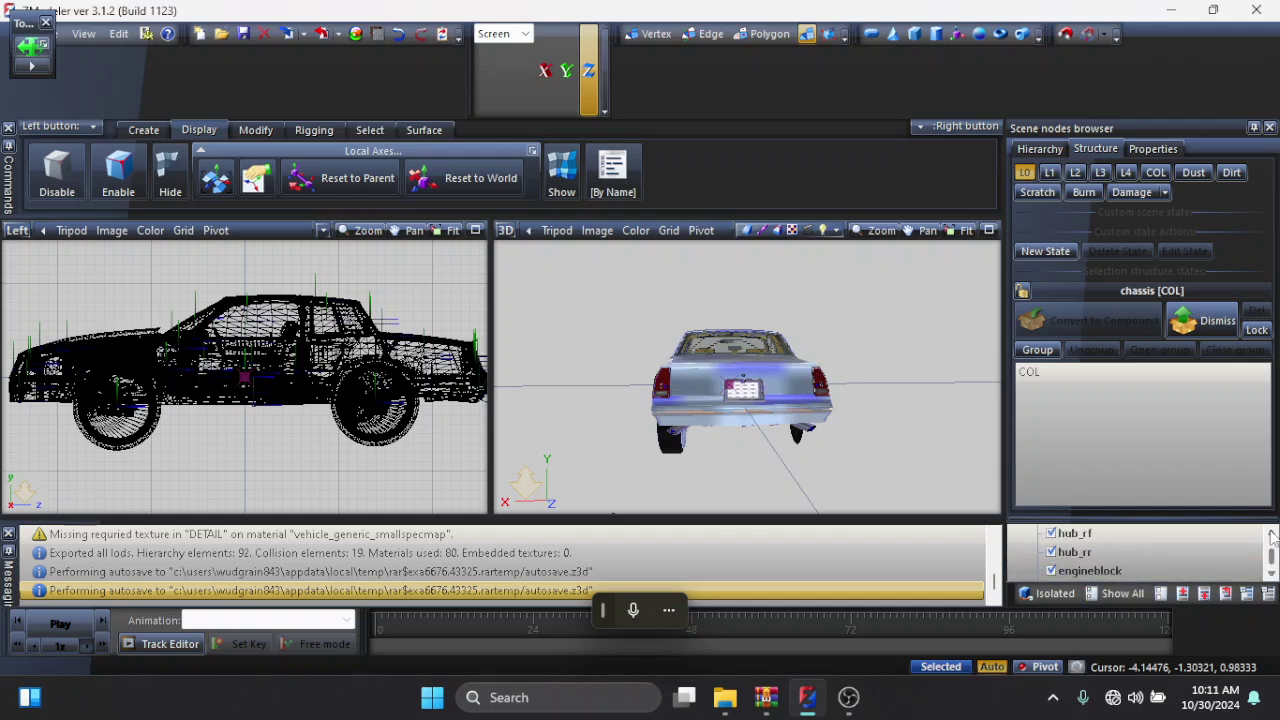
{"action": "left_click", "coordinate": [1272, 537]}
{"action": "left_click", "coordinate": [1272, 537]}
{"action": "left_click", "coordinate": [1272, 537]}
{"action": "left_click", "coordinate": [1272, 537]}
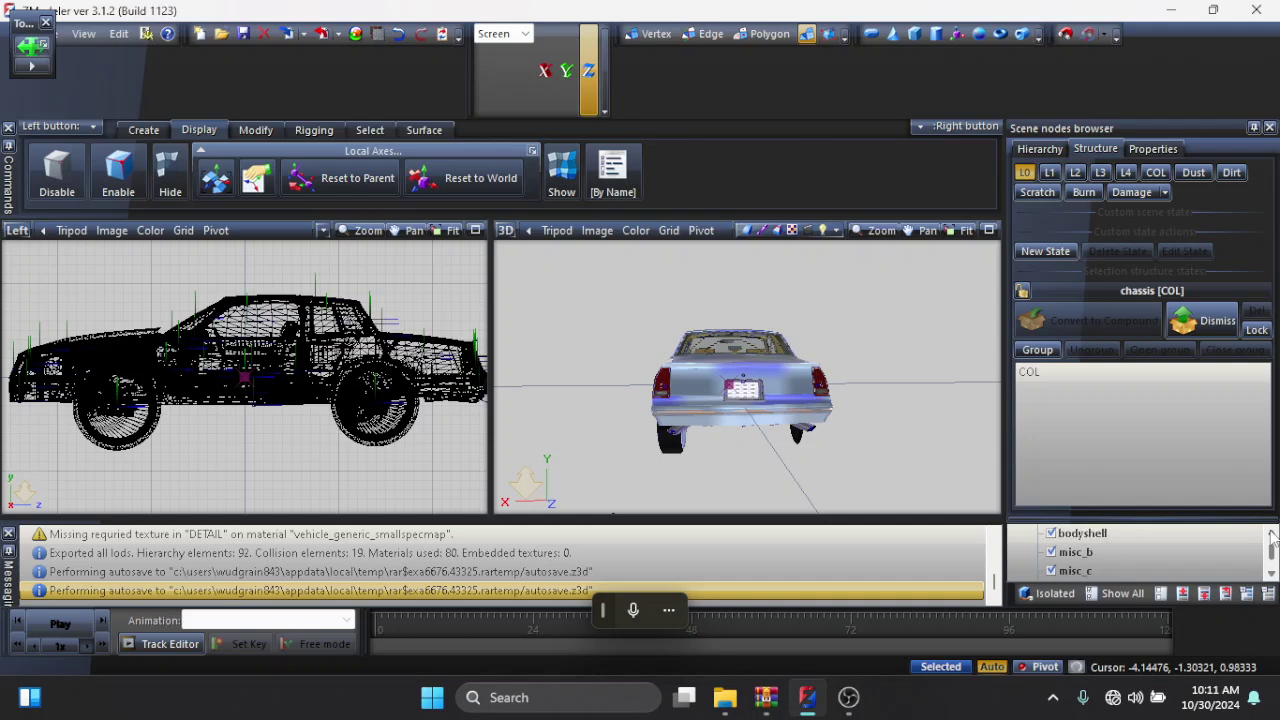
{"action": "left_click", "coordinate": [1272, 537]}
{"action": "left_click", "coordinate": [1272, 575]}
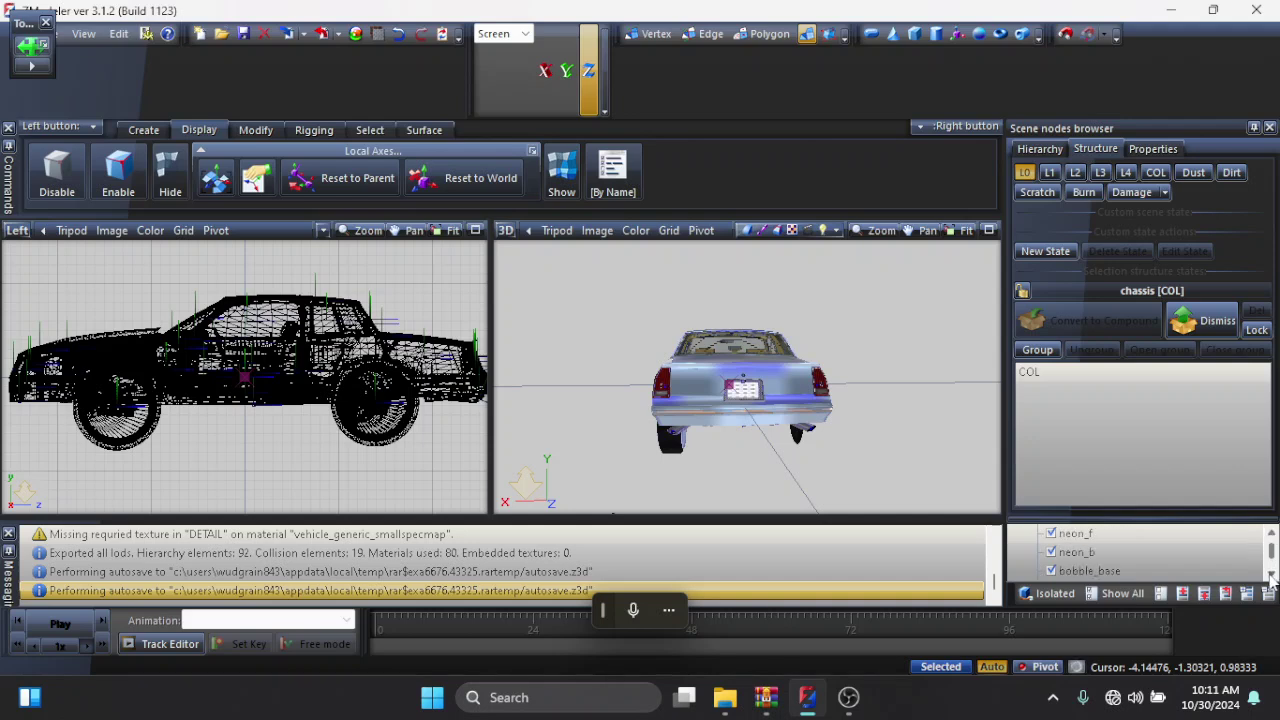
{"action": "left_click", "coordinate": [1272, 575]}
{"action": "left_click", "coordinate": [1272, 575]}
{"action": "left_click", "coordinate": [1272, 575]}
{"action": "left_click", "coordinate": [1272, 575]}
{"action": "left_click", "coordinate": [1272, 576]}
{"action": "left_click", "coordinate": [1272, 576]}
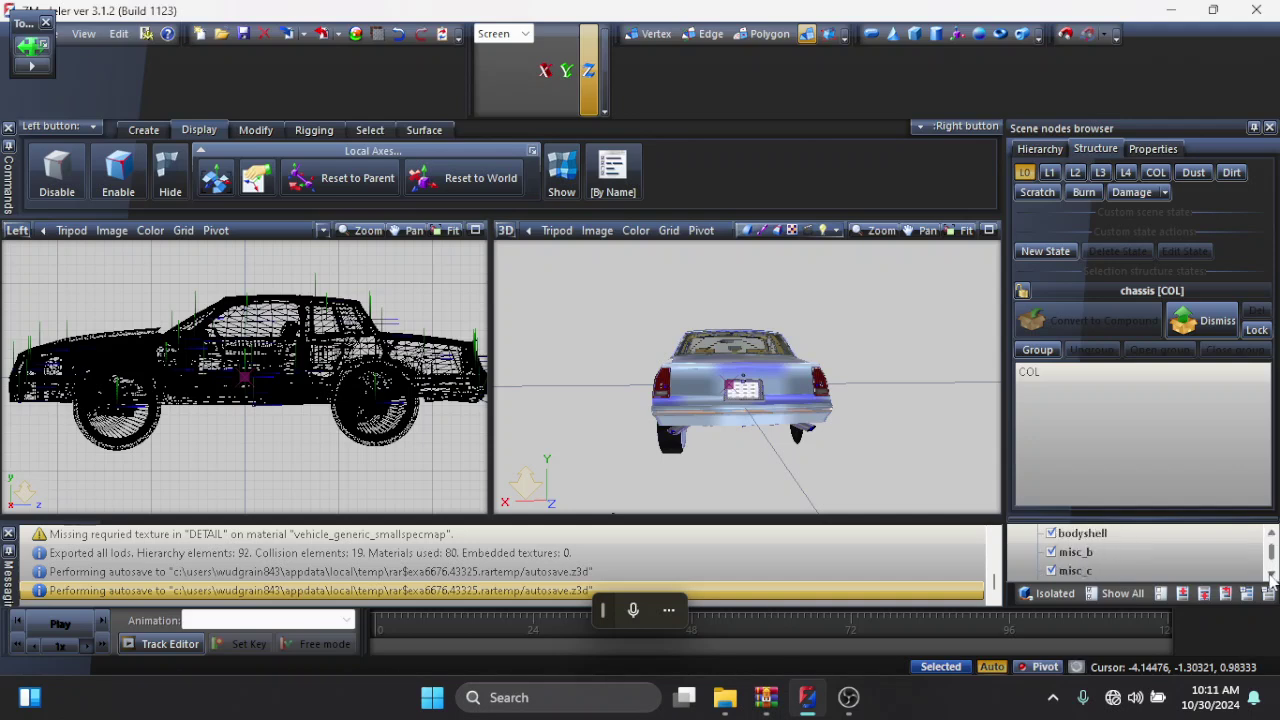
{"action": "left_click", "coordinate": [1272, 576]}
{"action": "left_click", "coordinate": [1272, 576]}
{"action": "left_click", "coordinate": [1272, 576]}
{"action": "left_click", "coordinate": [1272, 576]}
{"action": "left_click", "coordinate": [1272, 576]}
{"action": "left_click", "coordinate": [1272, 576]}
{"action": "left_click", "coordinate": [1272, 576]}
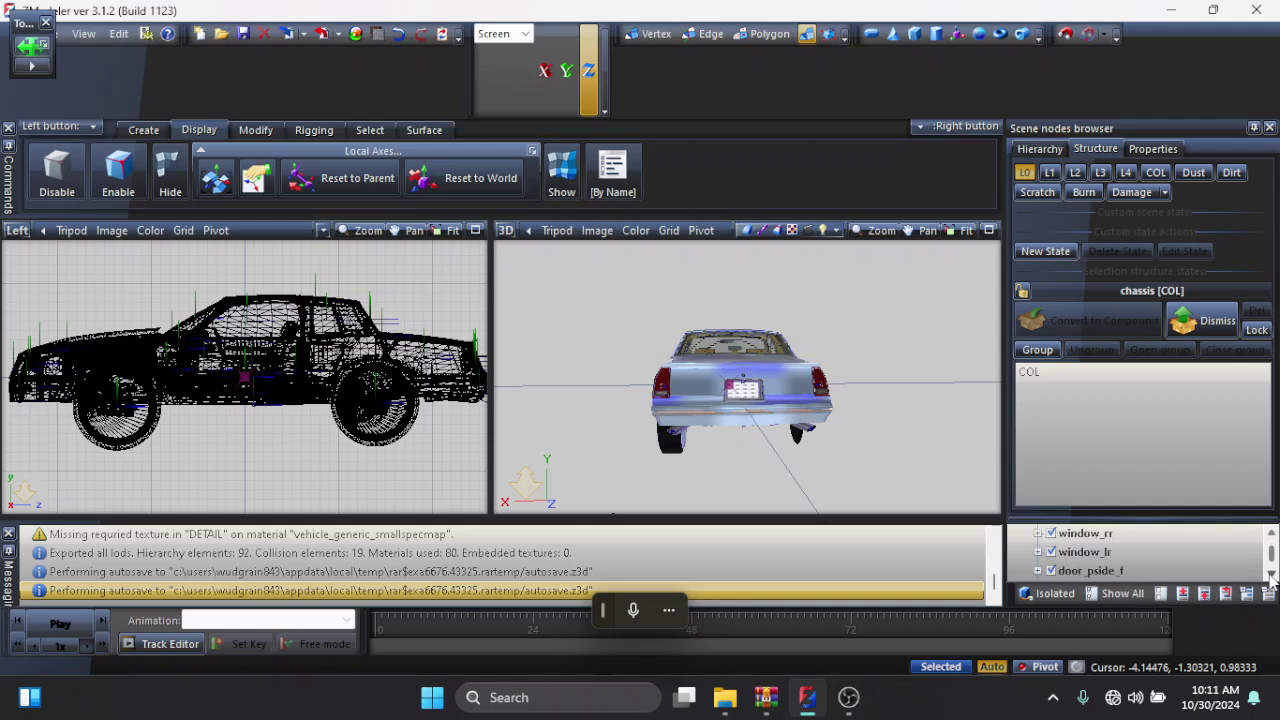
{"action": "left_click_drag", "start_coordinate": [1270, 560], "coordinate": [1272, 543]}
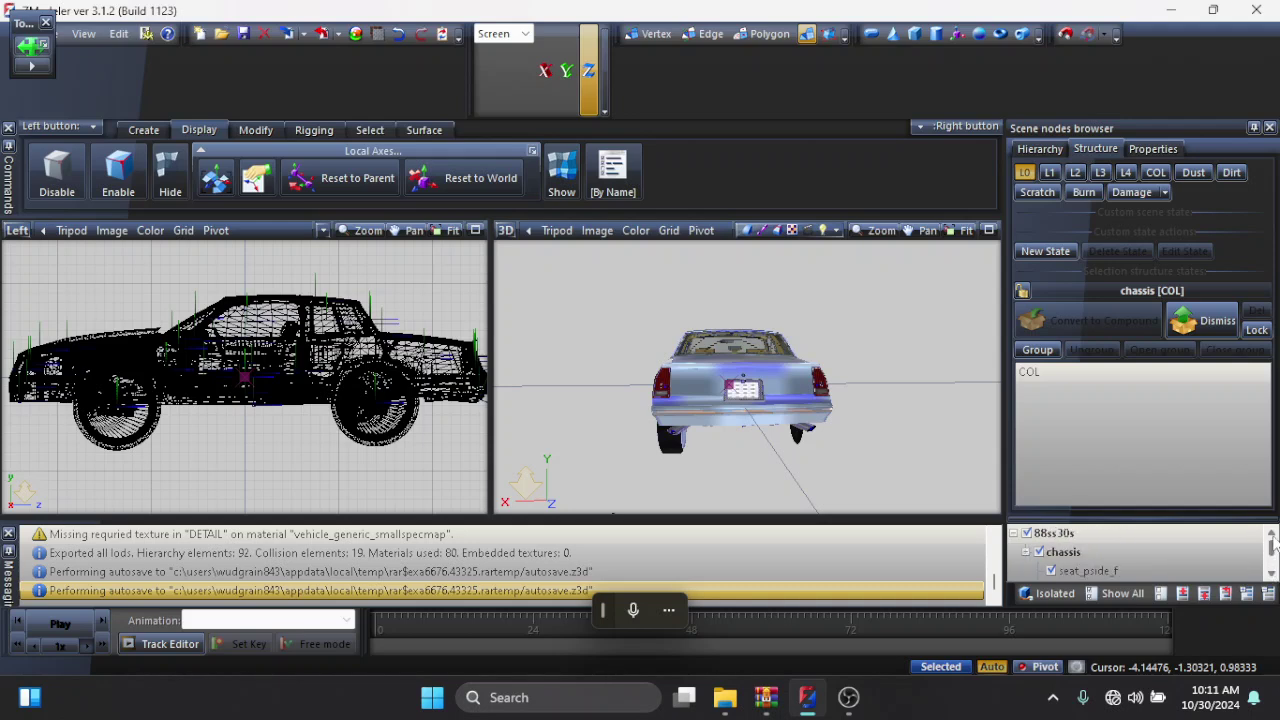
Select the chassis node, collapse the tree, and make the 88ss30s root node current
{"action": "left_click", "coordinate": [1030, 556]}
{"action": "left_click", "coordinate": [1014, 533]}
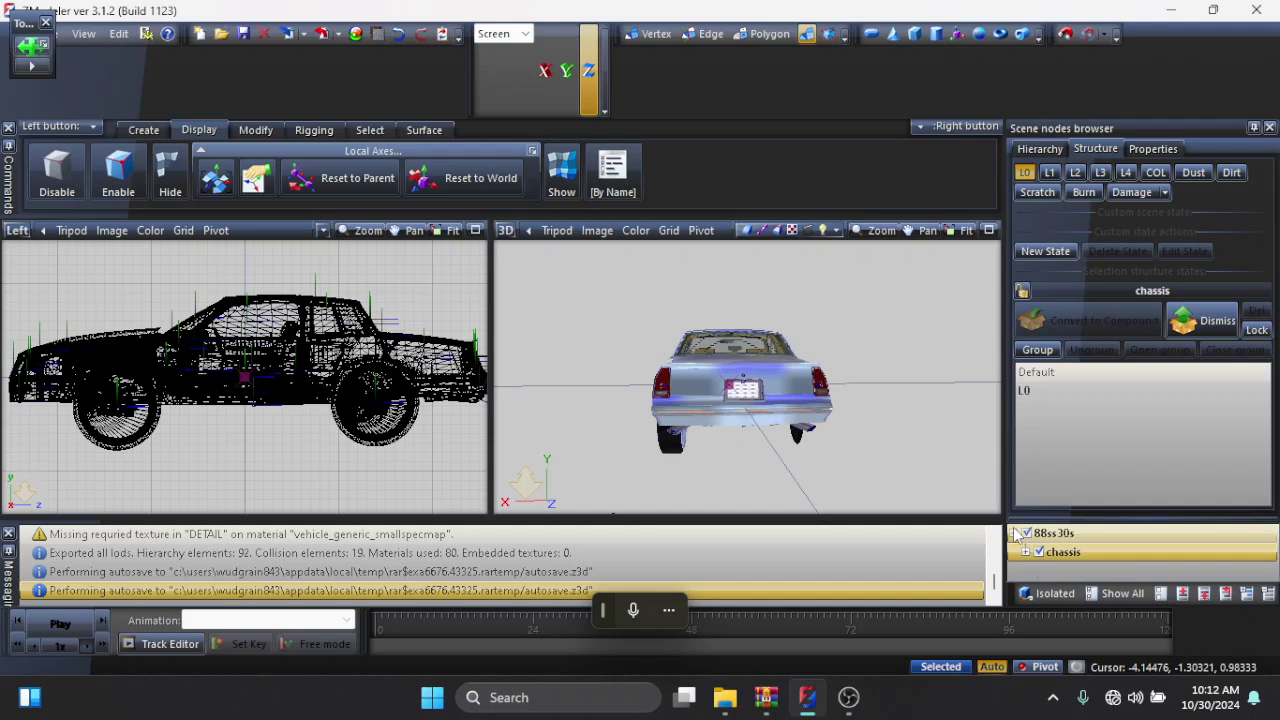
{"action": "left_click", "coordinate": [1030, 534]}
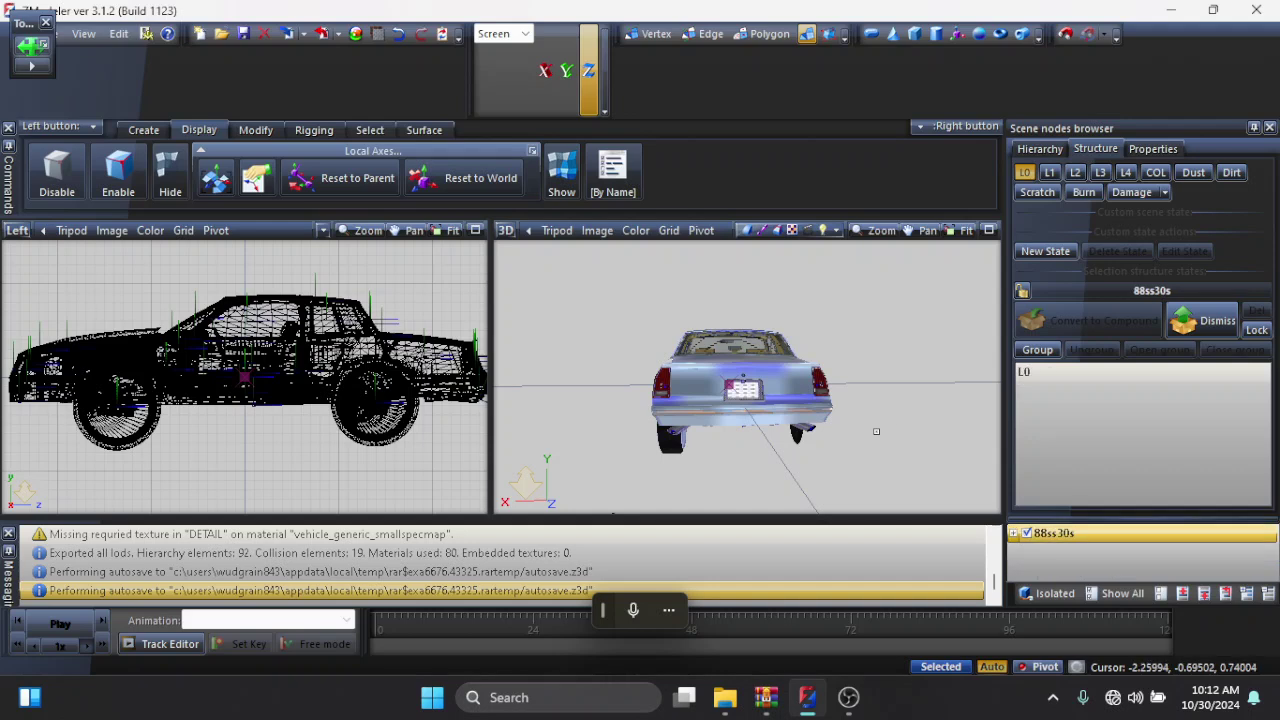
Orbit to face the car's rear and zoom in and out on the rear end
{"action": "mouse_move", "coordinate": [891, 430]}
{"action": "left_mouse_down"}
{"action": "mouse_move", "coordinate": [877, 462]}
{"action": "mouse_move", "coordinate": [874, 441]}
{"action": "left_mouse_up"}
{"action": "left_click_drag", "start_coordinate": [874, 435], "coordinate": [870, 400]}
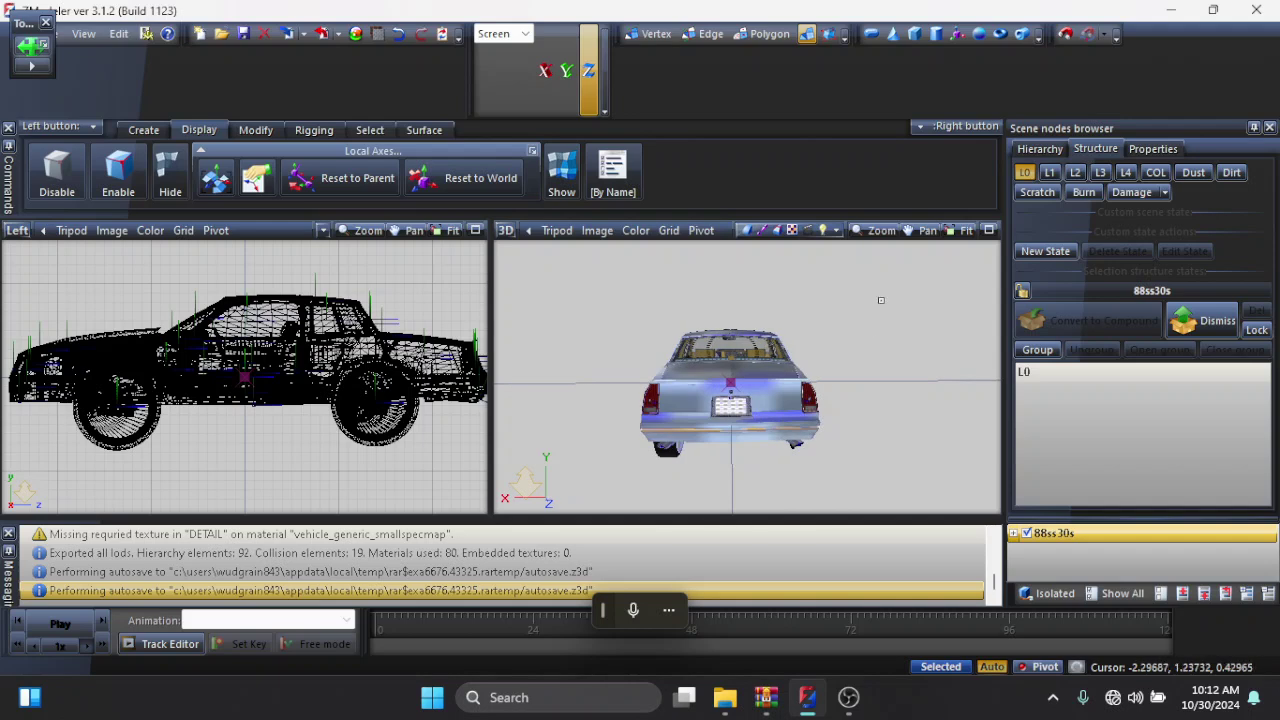
{"action": "left_click", "coordinate": [878, 232]}
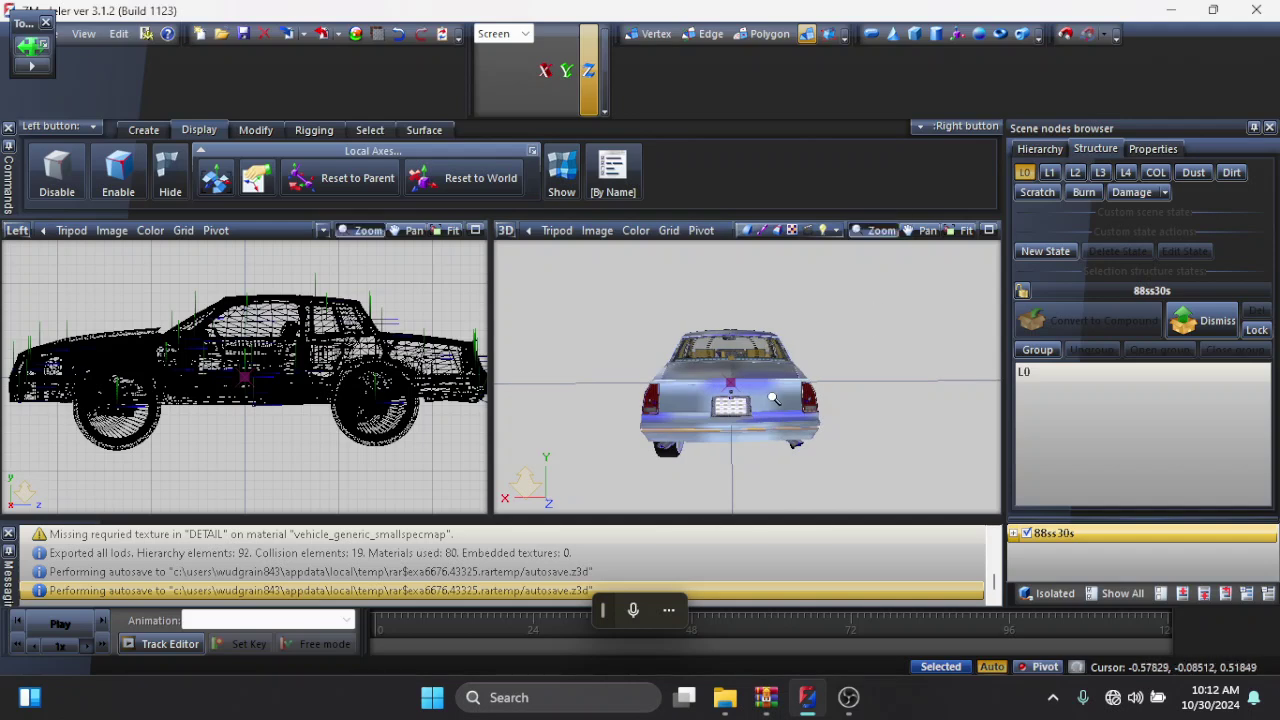
{"action": "mouse_move", "coordinate": [817, 366]}
{"action": "left_mouse_down"}
{"action": "mouse_move", "coordinate": [771, 399]}
{"action": "mouse_move", "coordinate": [775, 380]}
{"action": "left_mouse_up"}
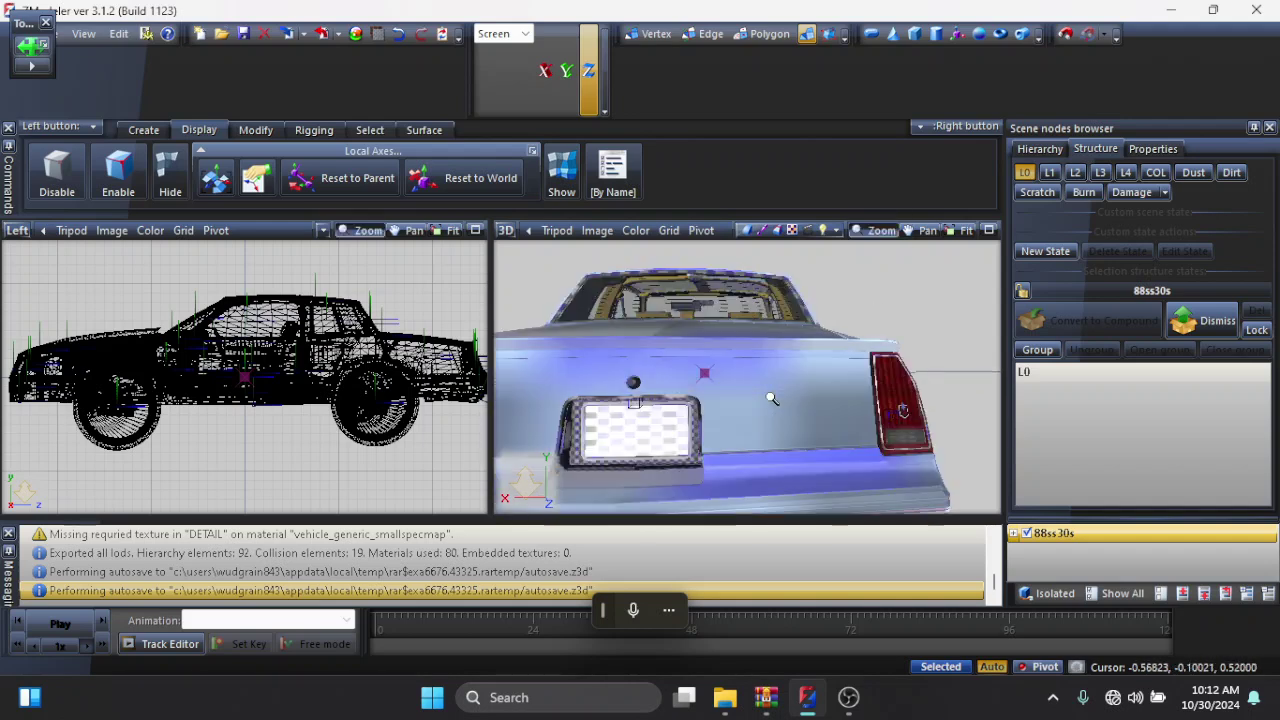
{"action": "scroll", "coordinate": [880, 418], "scroll_direction": "up", "scroll_amount": 3}
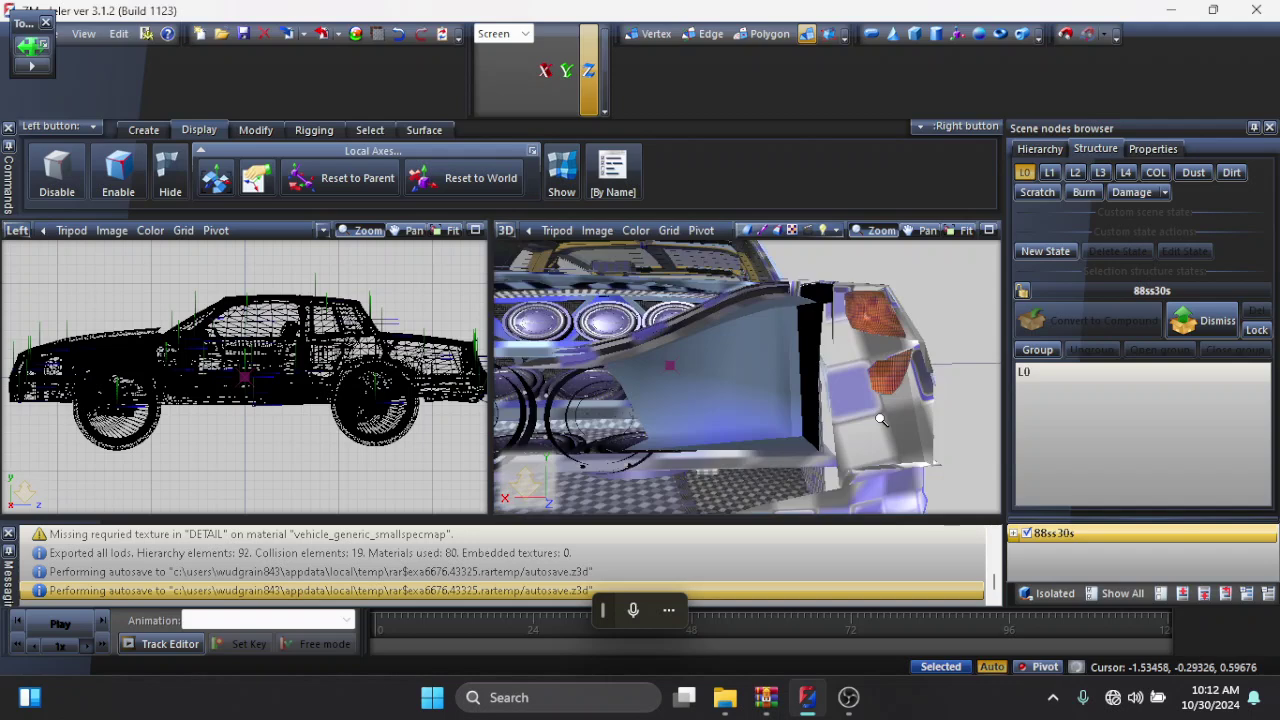
{"action": "scroll", "coordinate": [879, 407], "scroll_direction": "down", "scroll_amount": 4}
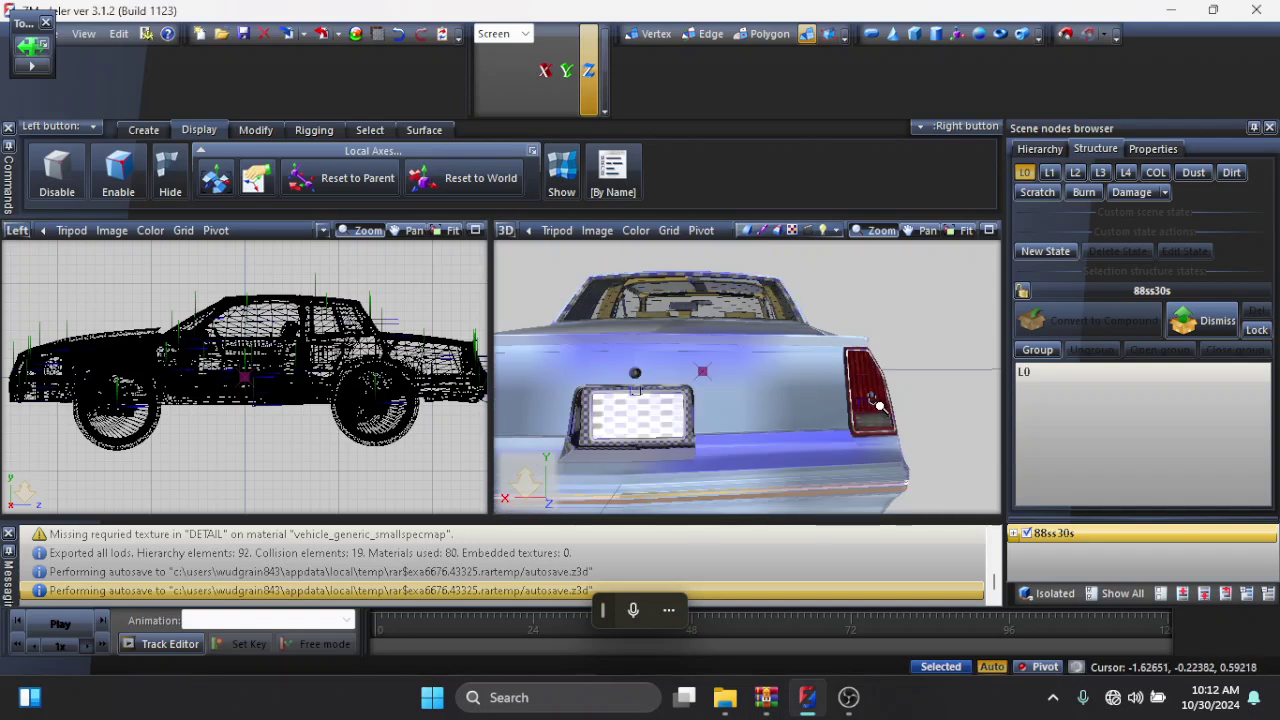
{"action": "scroll", "coordinate": [880, 407], "scroll_direction": "up", "scroll_amount": 2}
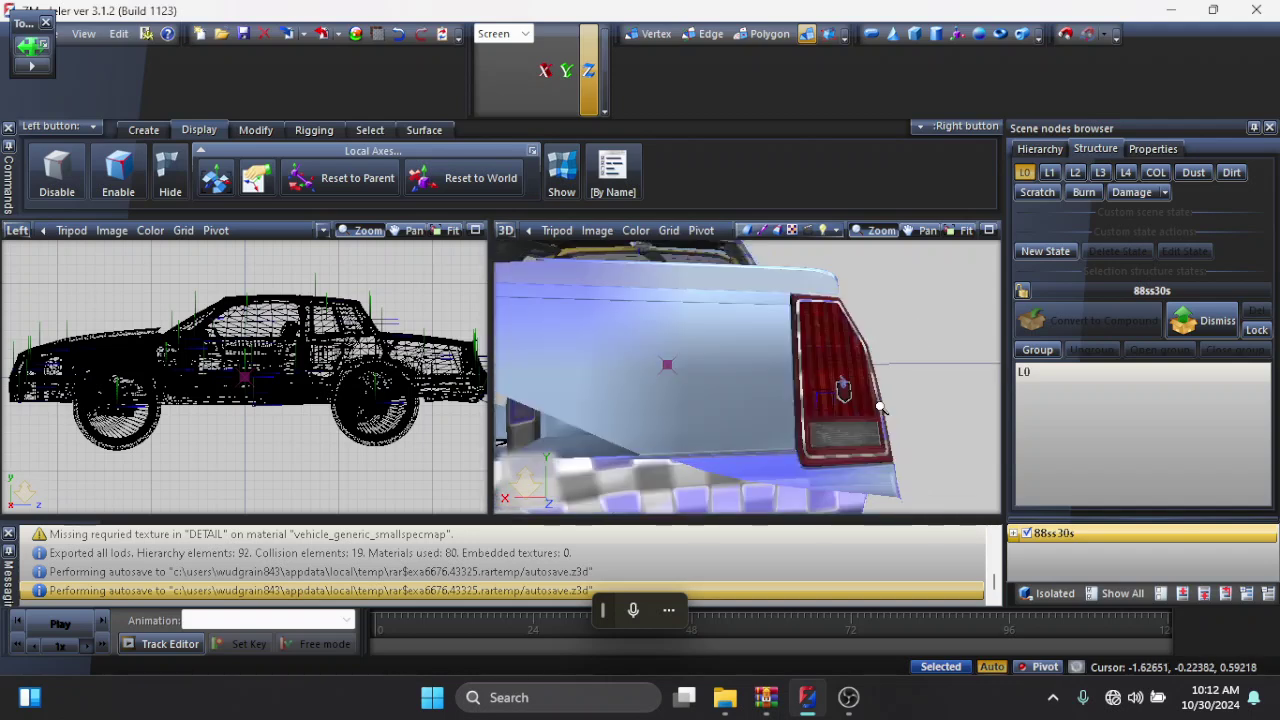
{"action": "scroll", "coordinate": [881, 408], "scroll_direction": "down", "scroll_amount": 3}
{"action": "scroll", "coordinate": [881, 408], "scroll_direction": "down", "scroll_amount": 2}
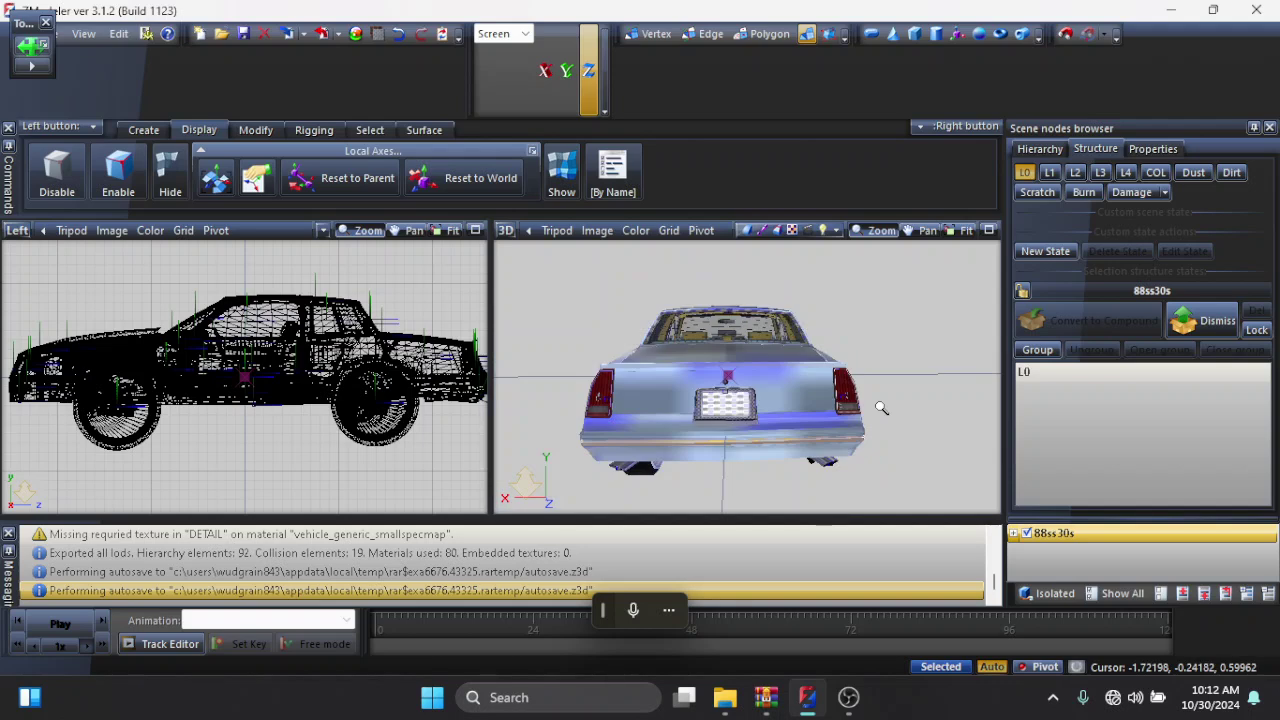
Orbit round to the front and zoom in on the grille, bumper and licence plate, then back out
{"action": "left_click", "coordinate": [877, 230]}
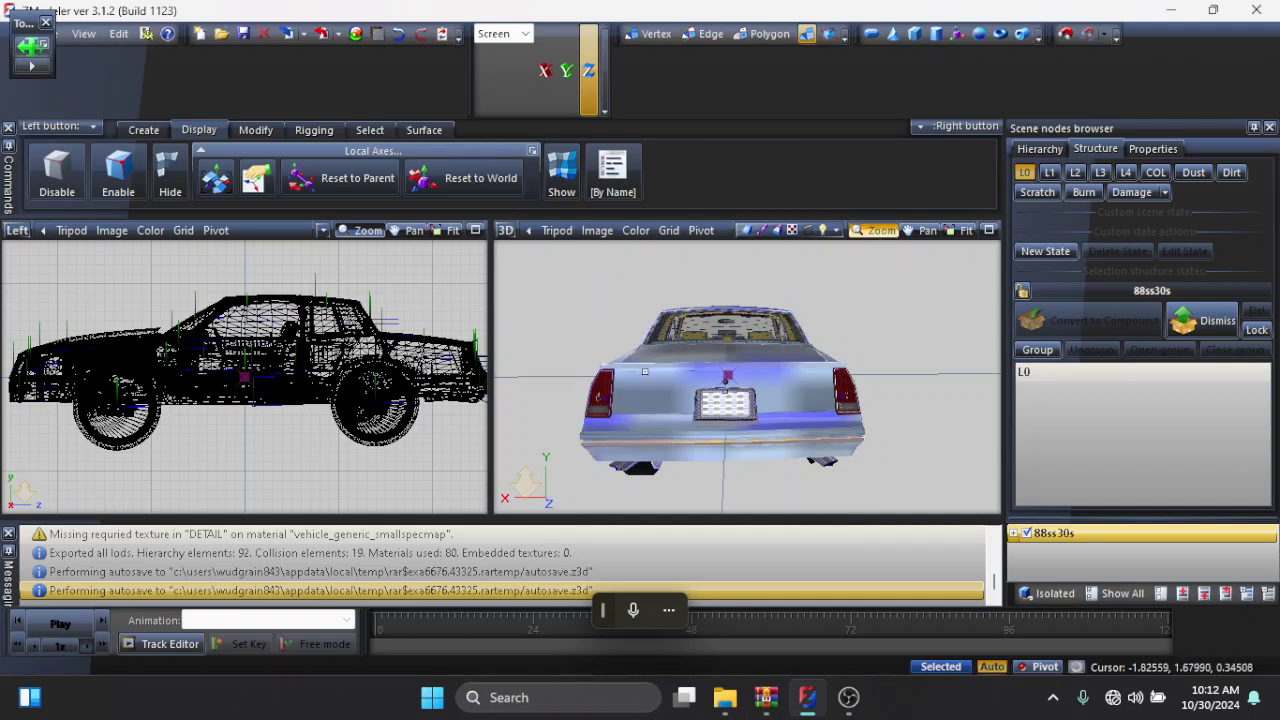
{"action": "left_click_drag", "start_coordinate": [644, 371], "coordinate": [769, 379]}
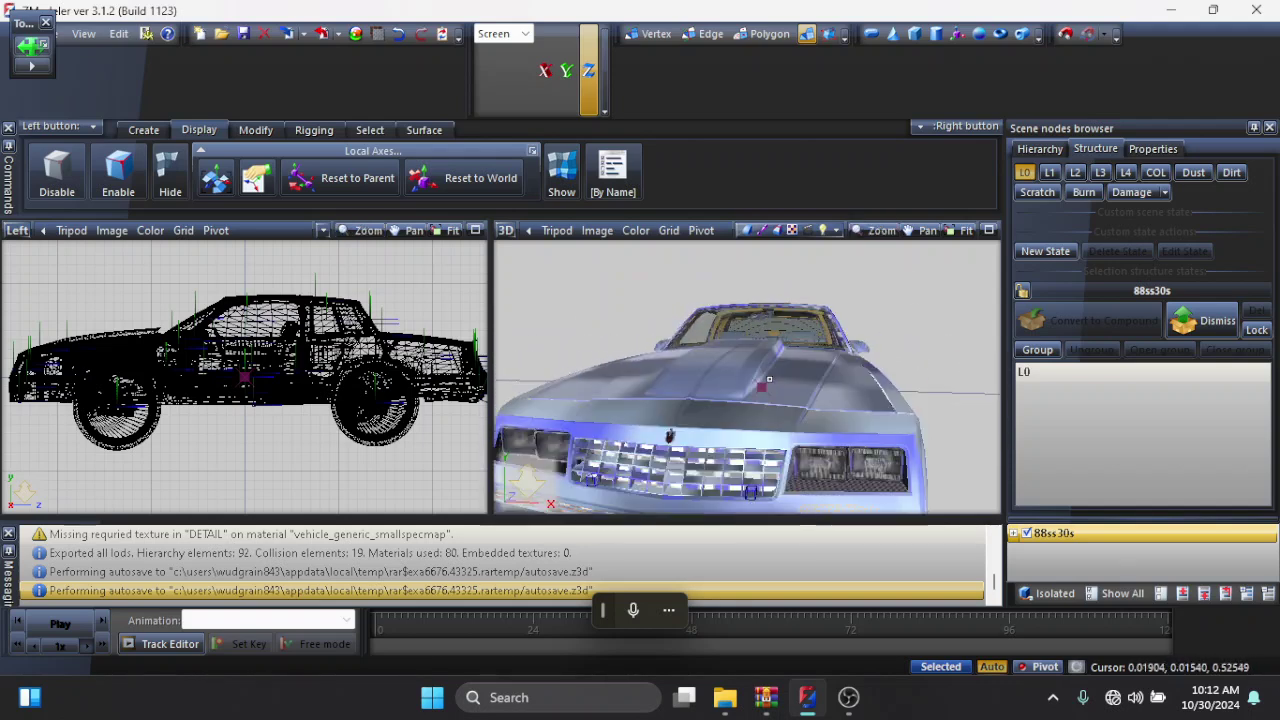
{"action": "scroll", "coordinate": [769, 379], "scroll_direction": "up", "scroll_amount": 2}
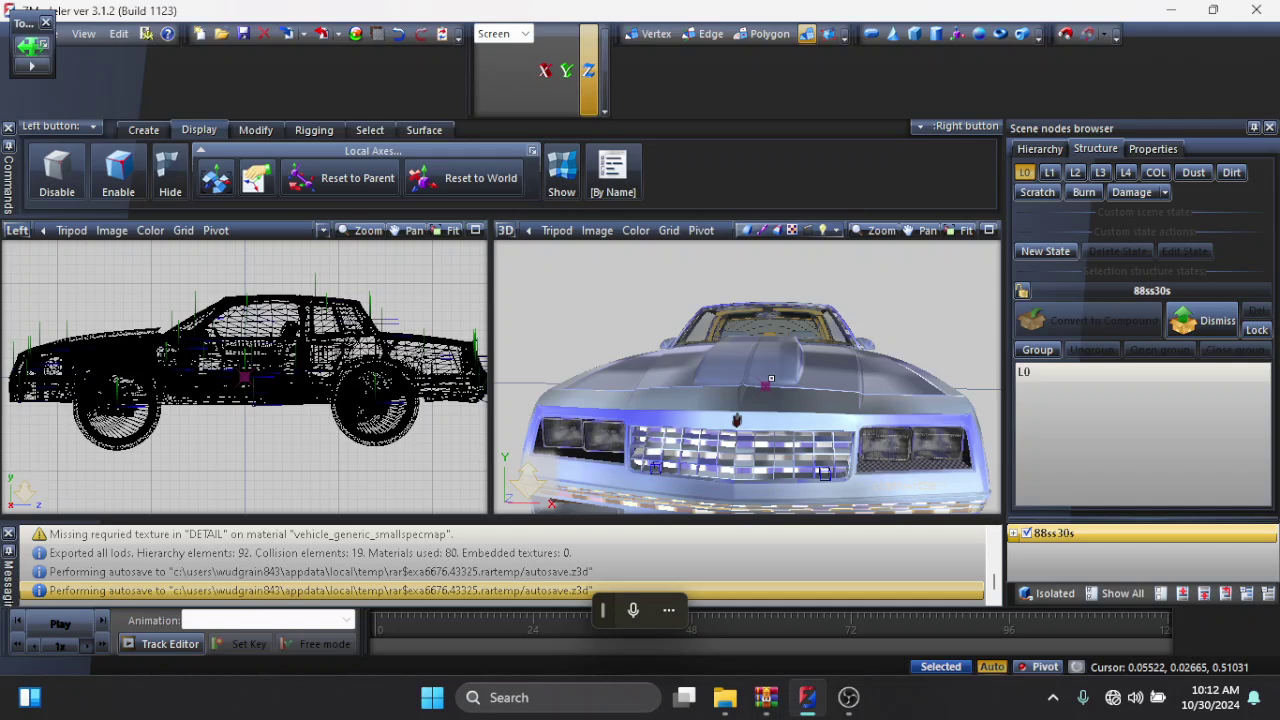
{"action": "left_click_drag", "start_coordinate": [771, 379], "coordinate": [772, 382]}
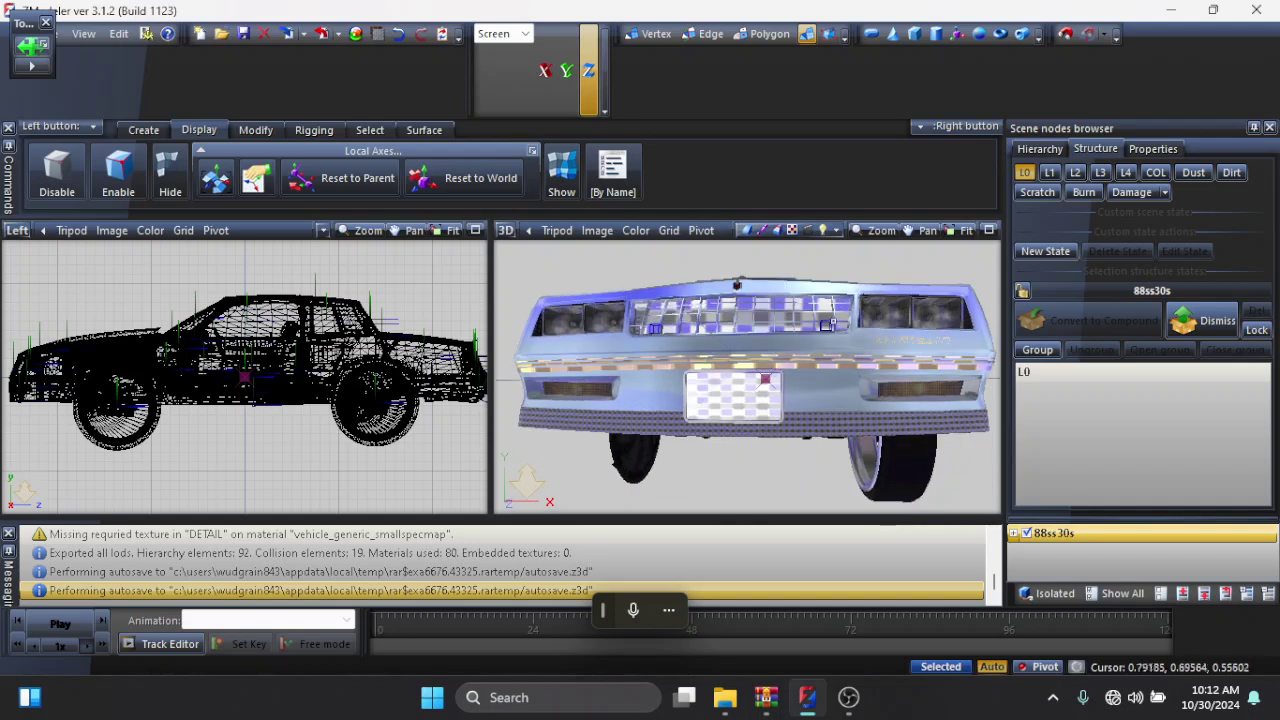
{"action": "left_click", "coordinate": [876, 236]}
{"action": "scroll", "coordinate": [762, 304], "scroll_direction": "up", "scroll_amount": 3}
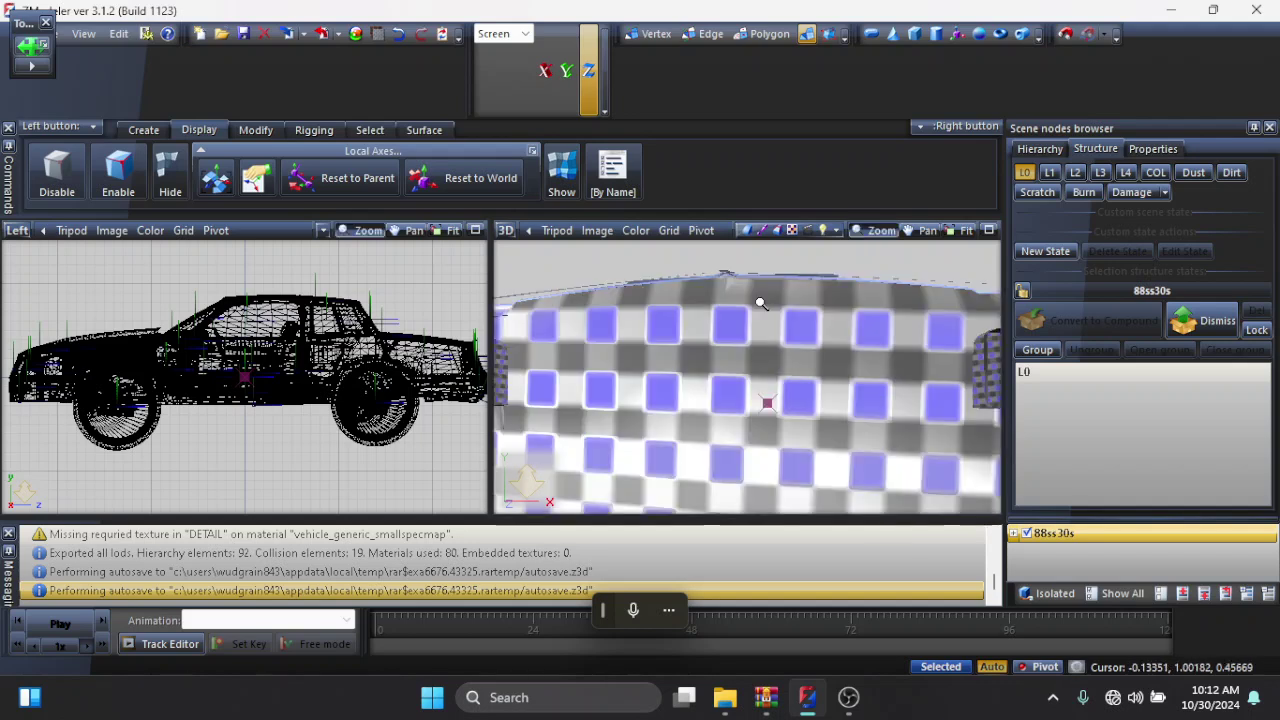
{"action": "scroll", "coordinate": [762, 300], "scroll_direction": "down", "scroll_amount": 4}
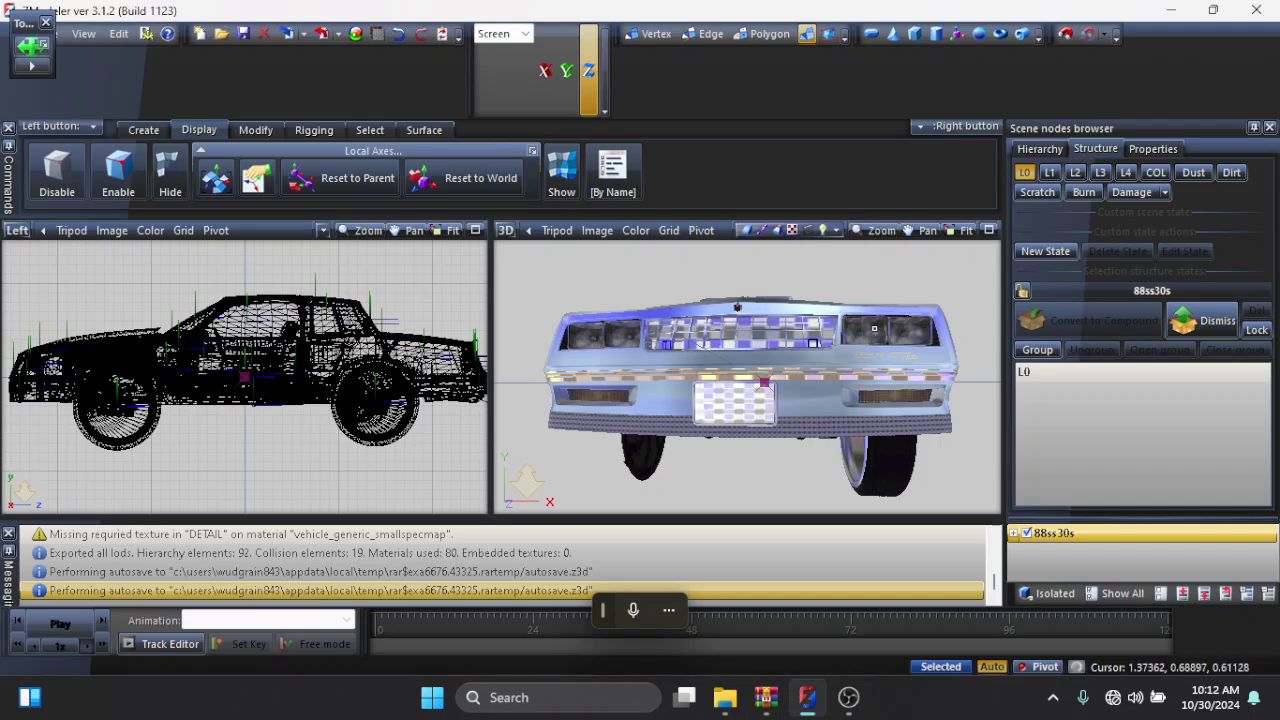
{"action": "mouse_move", "coordinate": [737, 307]}
{"action": "left_mouse_down"}
{"action": "mouse_move", "coordinate": [908, 366]}
{"action": "mouse_move", "coordinate": [960, 350]}
{"action": "mouse_move", "coordinate": [819, 324]}
{"action": "mouse_move", "coordinate": [940, 255]}
{"action": "left_mouse_up"}
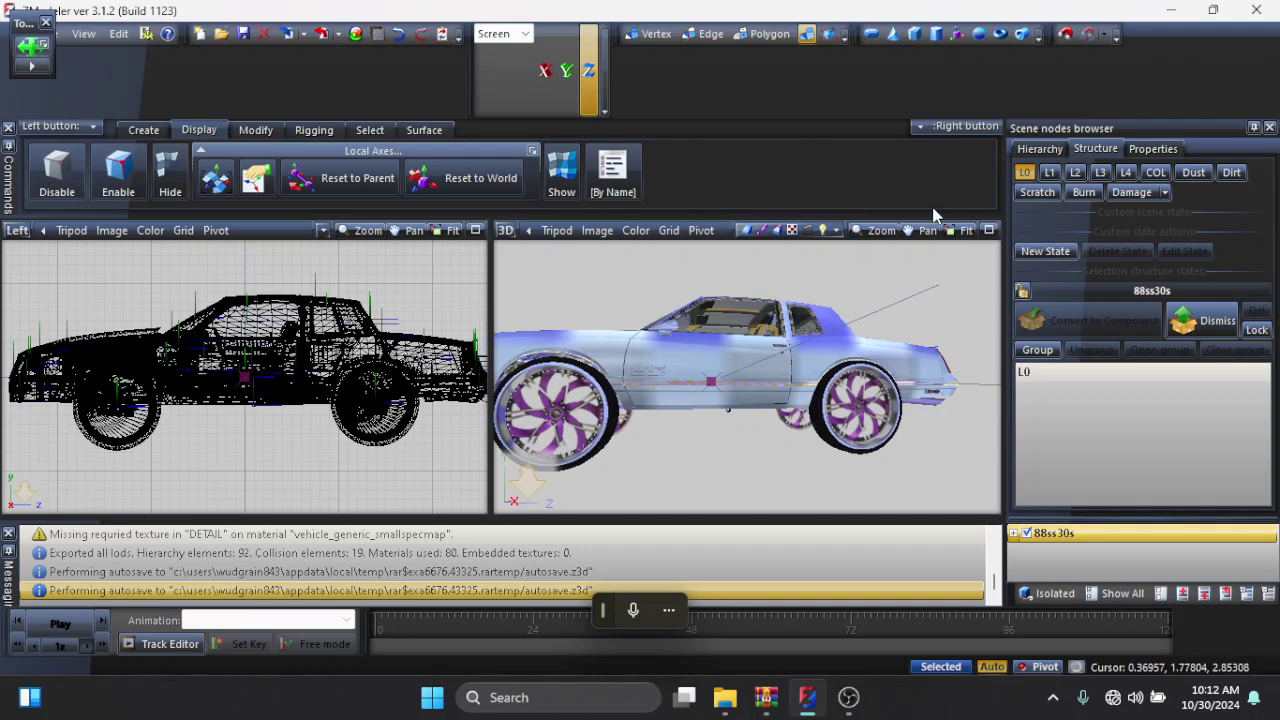
Zoom in on the SS door emblem, zoom back out, and orbit the car slightly higher
{"action": "left_click", "coordinate": [878, 231]}
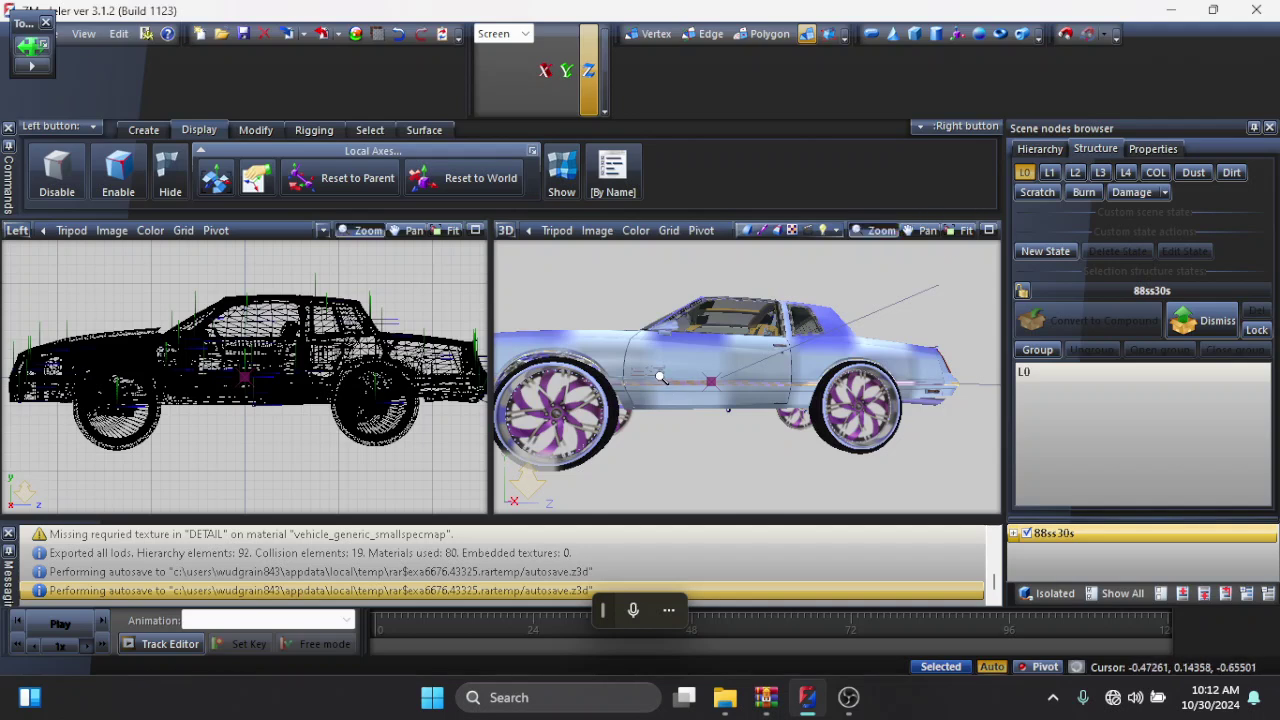
{"action": "scroll", "coordinate": [665, 380], "scroll_direction": "up", "scroll_amount": 5}
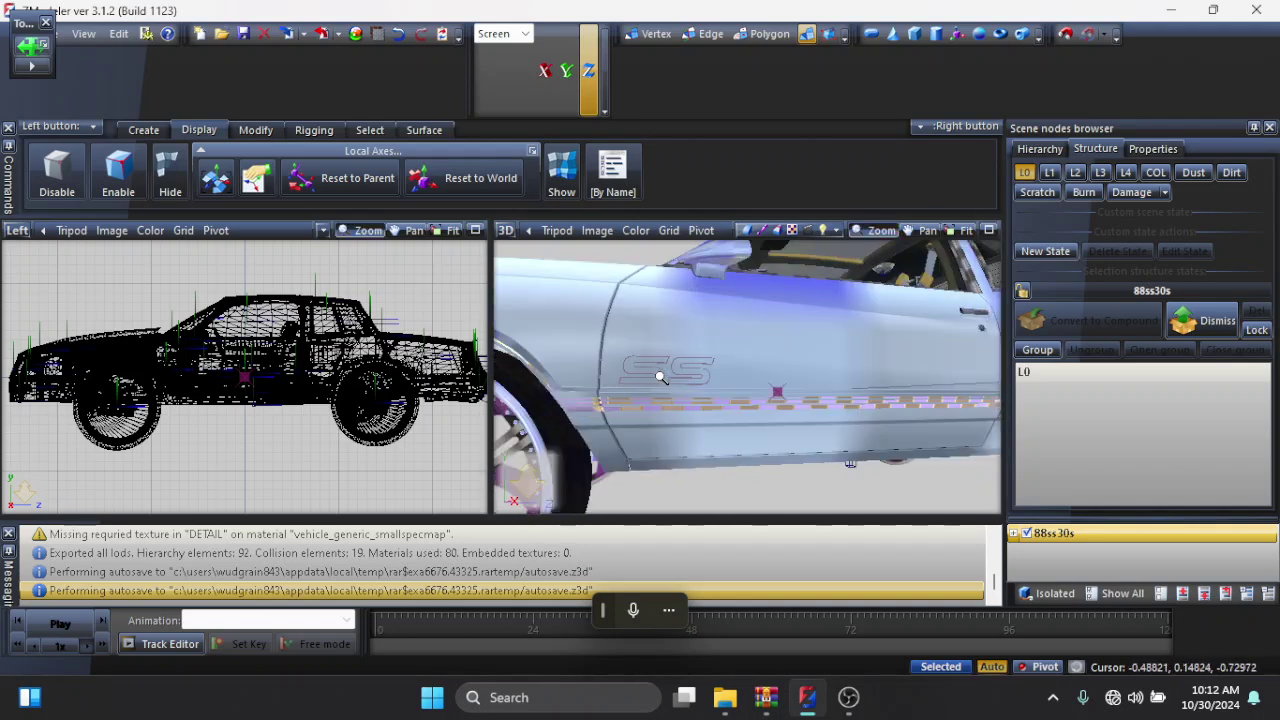
{"action": "scroll", "coordinate": [660, 377], "scroll_direction": "down", "scroll_amount": 4}
{"action": "scroll", "coordinate": [660, 377], "scroll_direction": "down", "scroll_amount": 1}
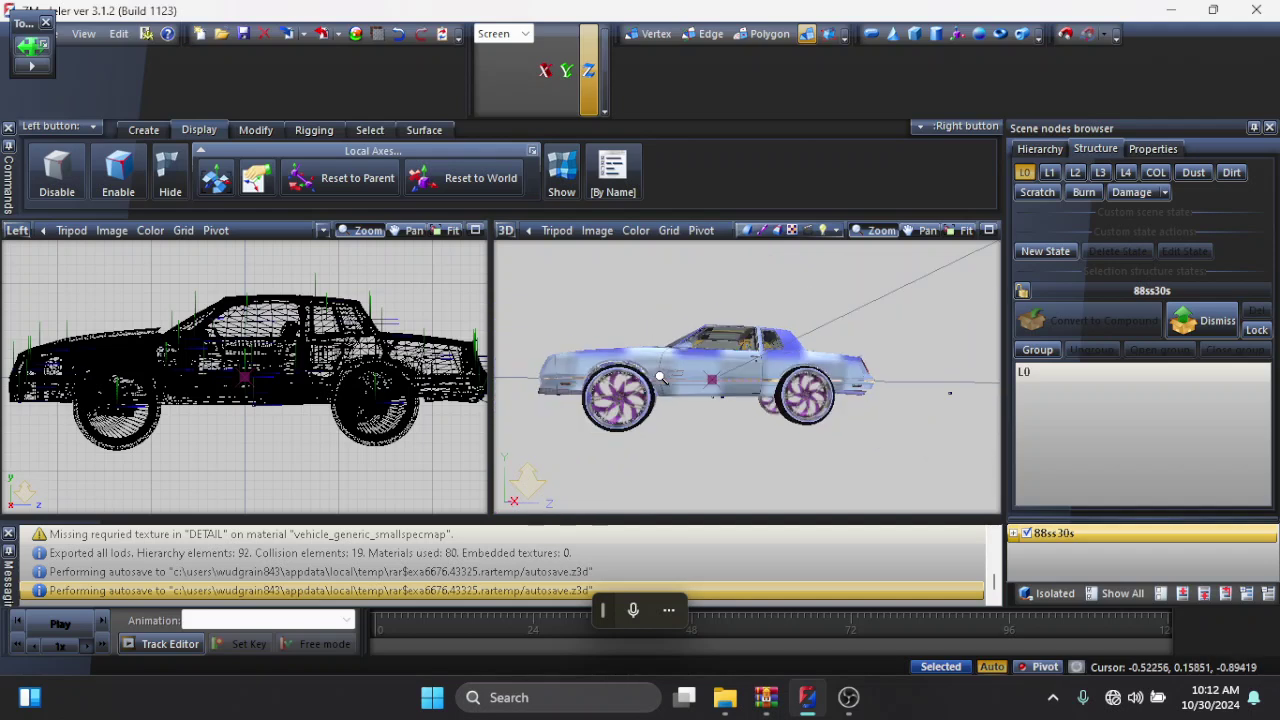
{"action": "scroll", "coordinate": [735, 348], "scroll_direction": "down", "scroll_amount": 1}
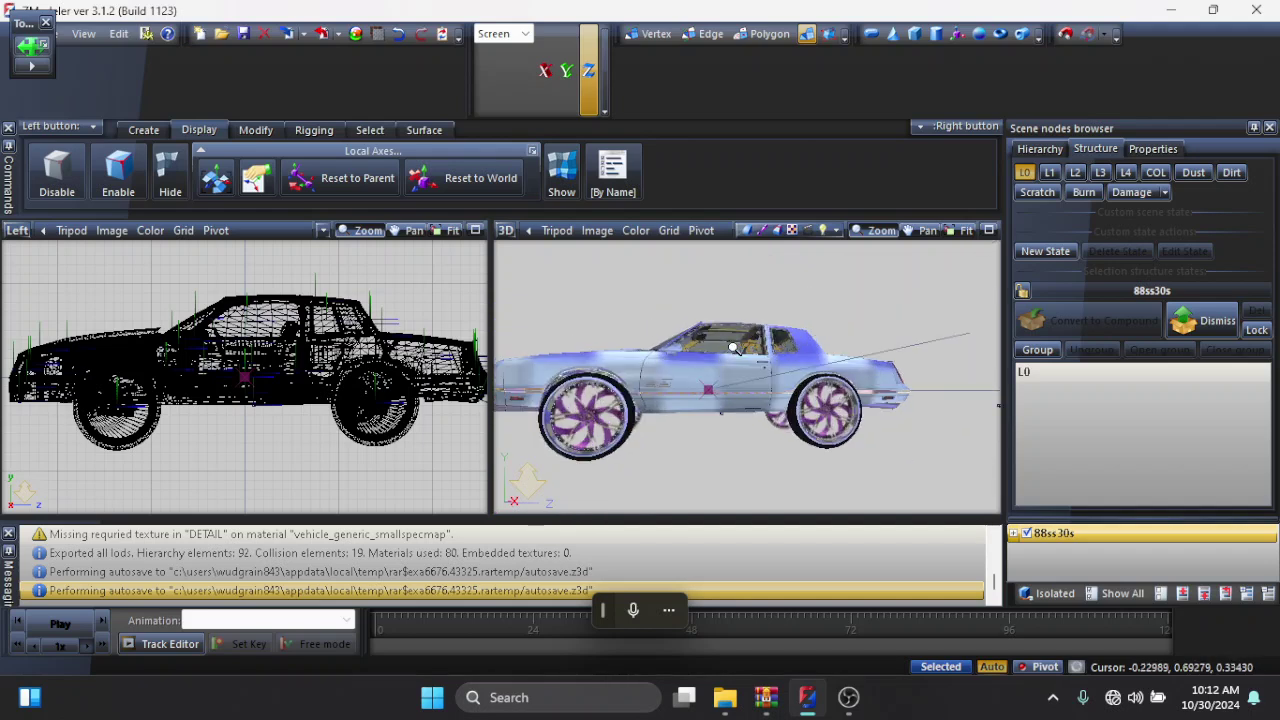
{"action": "scroll", "coordinate": [676, 368], "scroll_direction": "down", "scroll_amount": 1}
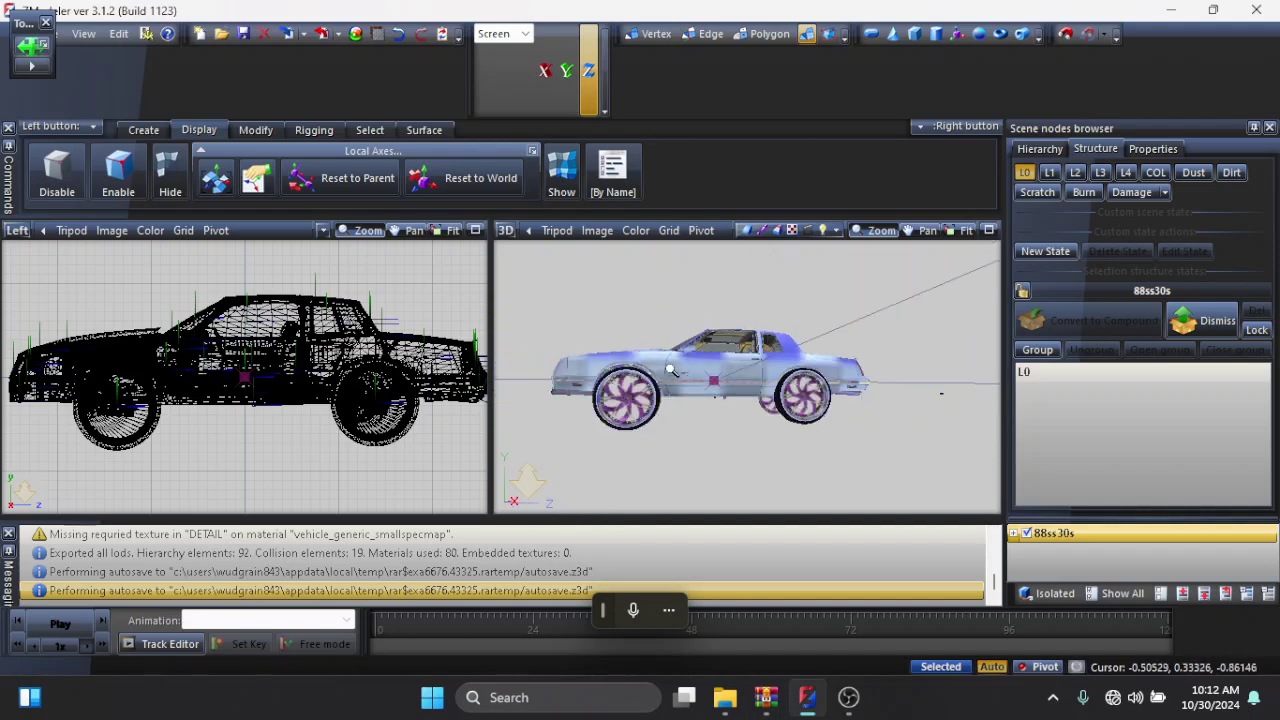
{"action": "scroll", "coordinate": [670, 370], "scroll_direction": "down", "scroll_amount": 1}
{"action": "left_click", "coordinate": [875, 230]}
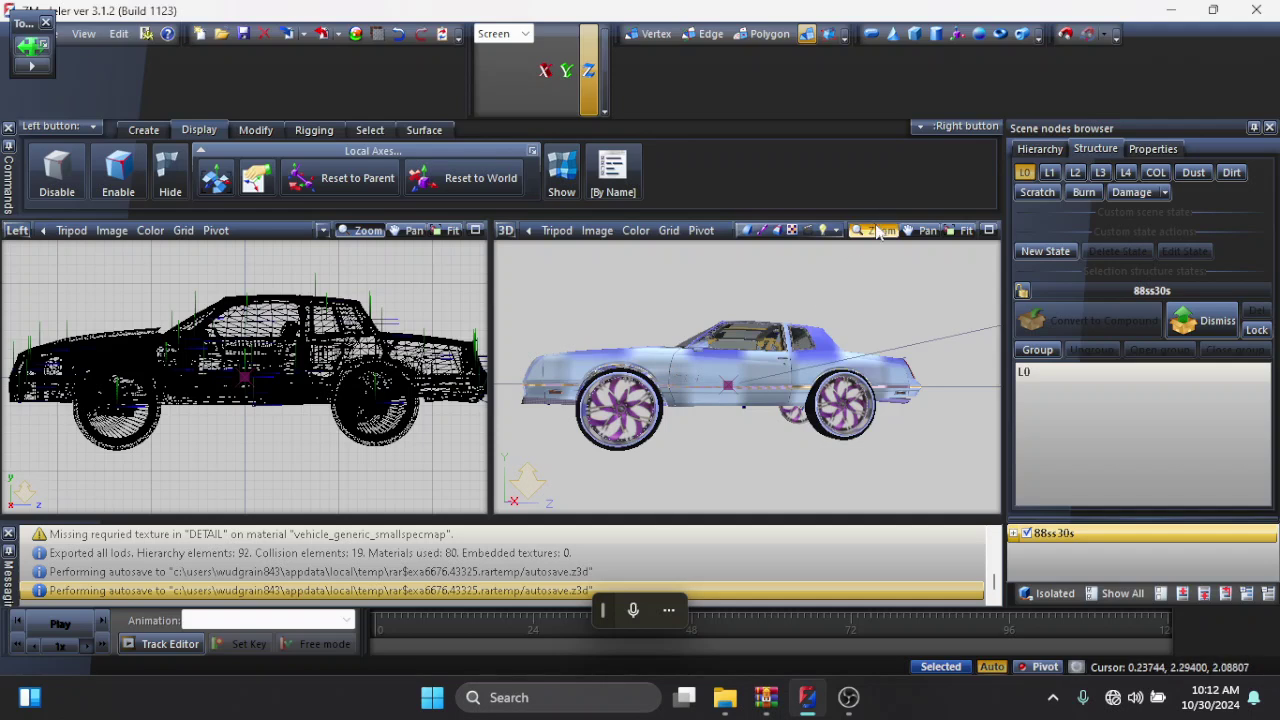
{"action": "mouse_move", "coordinate": [711, 356]}
{"action": "left_mouse_down"}
{"action": "mouse_move", "coordinate": [712, 340]}
{"action": "mouse_move", "coordinate": [708, 389]}
{"action": "mouse_move", "coordinate": [883, 378]}
{"action": "mouse_move", "coordinate": [790, 356]}
{"action": "mouse_move", "coordinate": [706, 384]}
{"action": "mouse_move", "coordinate": [556, 378]}
{"action": "mouse_move", "coordinate": [710, 385]}
{"action": "left_mouse_up"}
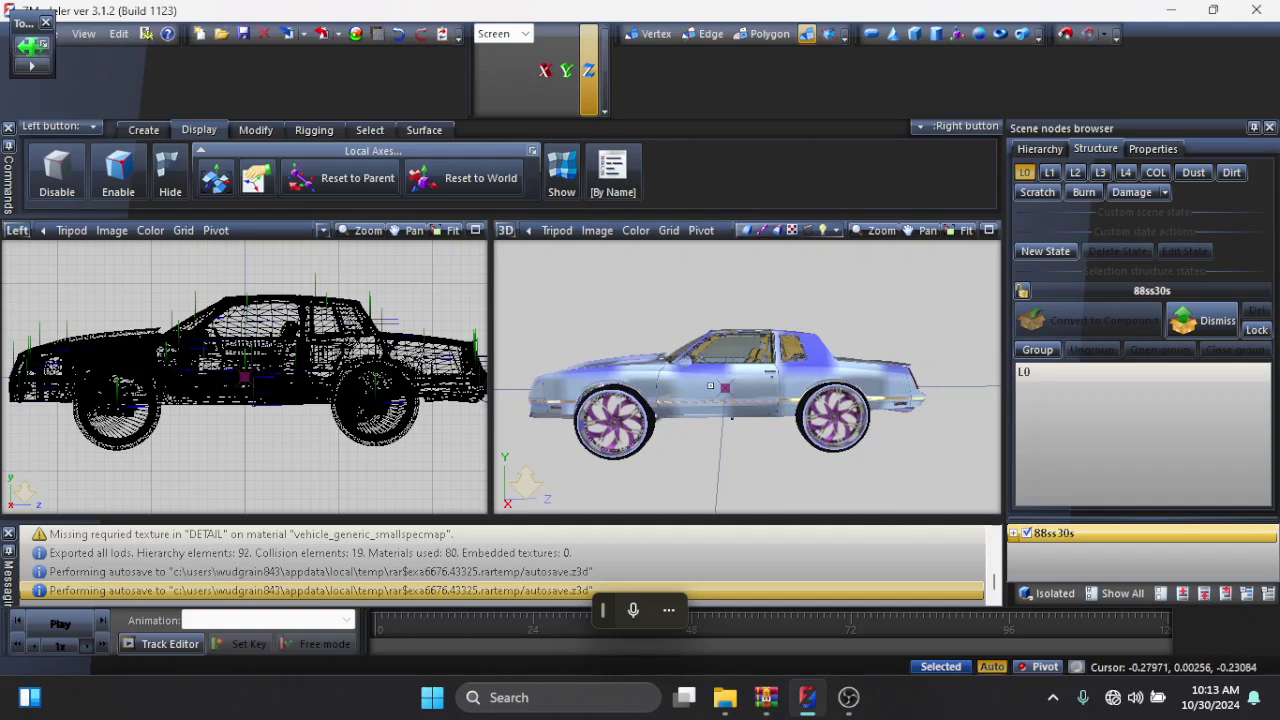
Open the Export dialog from the File menu, set to GTA Rage model in the donk folder
{"action": "left_click", "coordinate": [61, 36]}
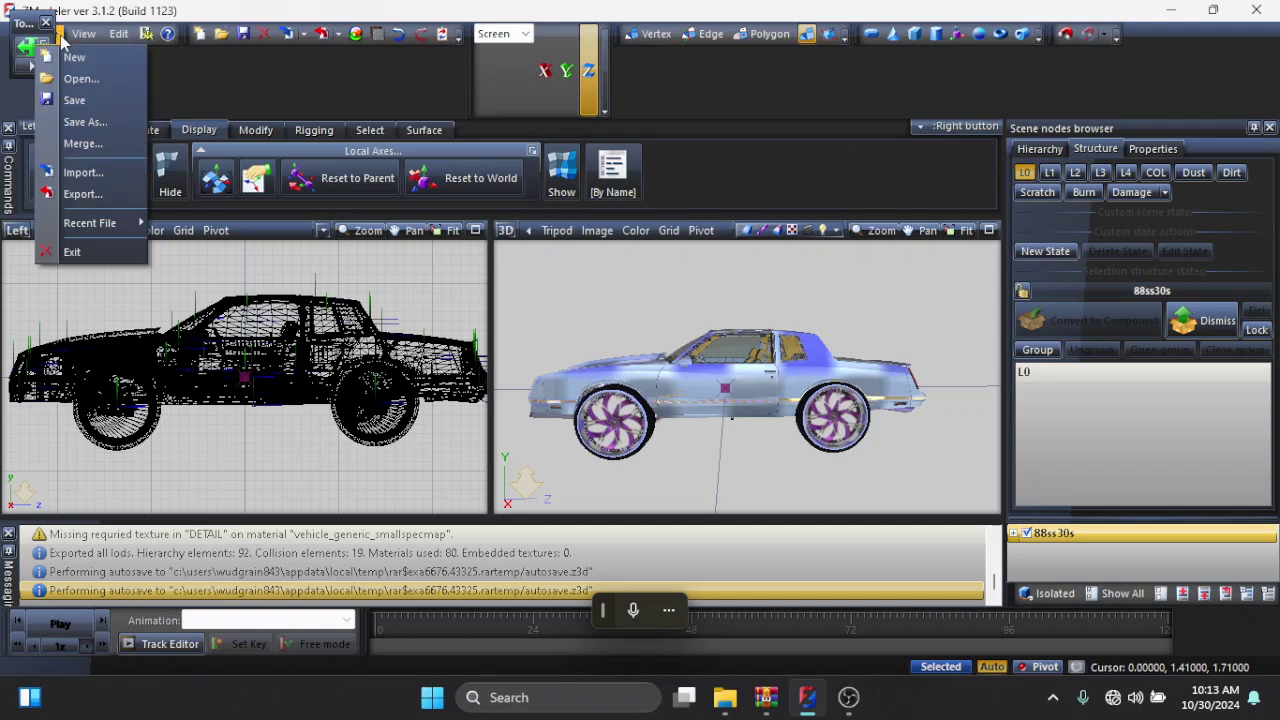
{"action": "left_click", "coordinate": [79, 195]}
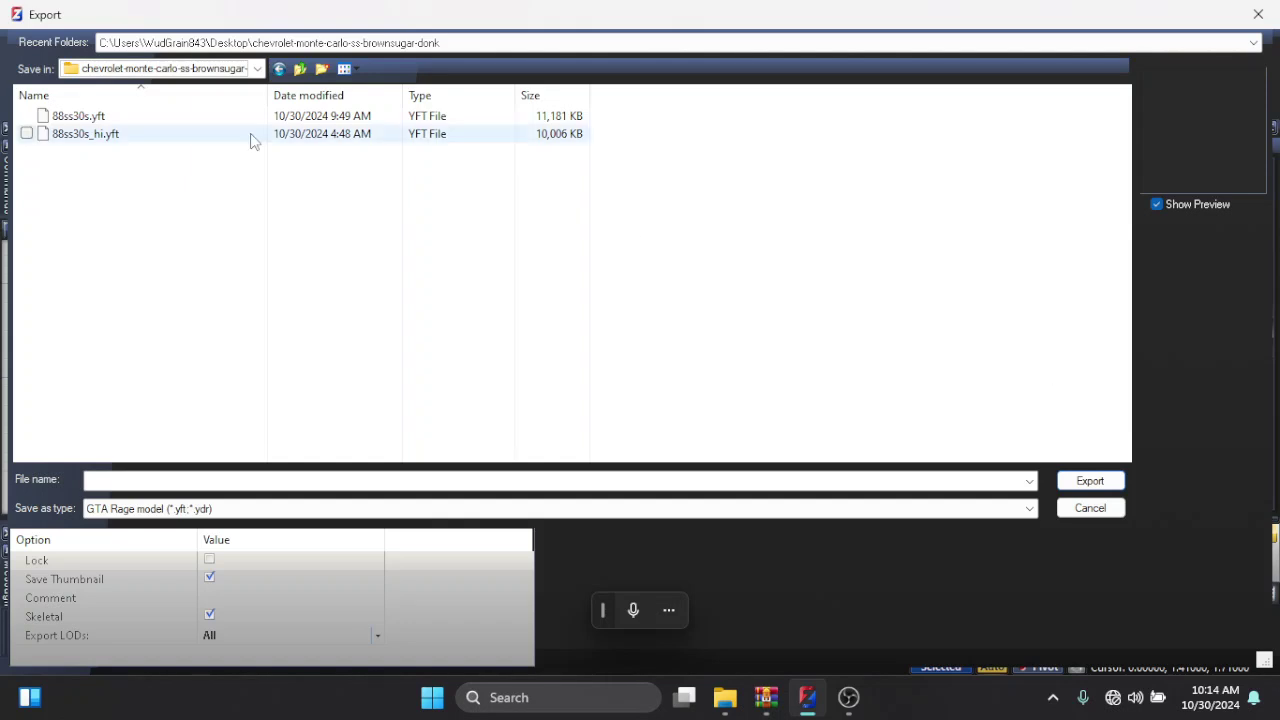
Export the car to 88ss30s.yft, confirming the overwrite of the existing file
{"action": "double_click", "coordinate": [205, 120]}
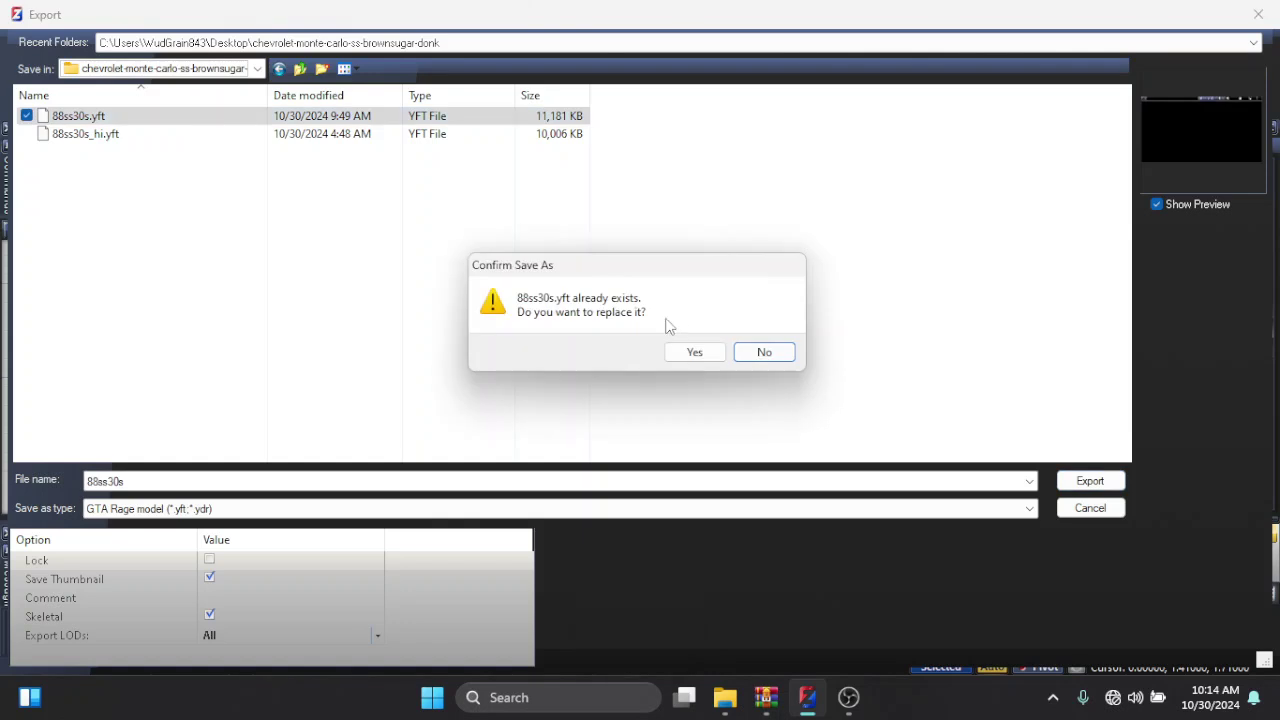
{"action": "left_click", "coordinate": [716, 356]}
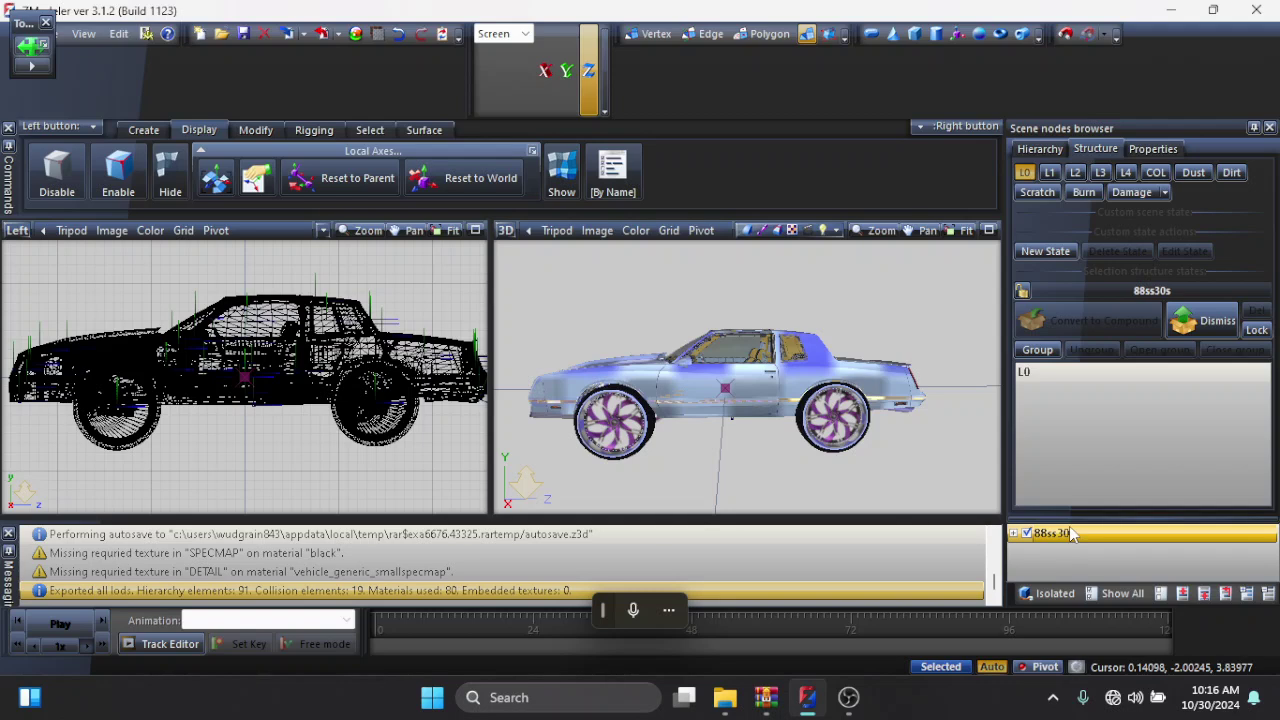
Delete the 88ss30s node from the scene, then switch to OBS Studio
{"action": "right_click", "coordinate": [1071, 535]}
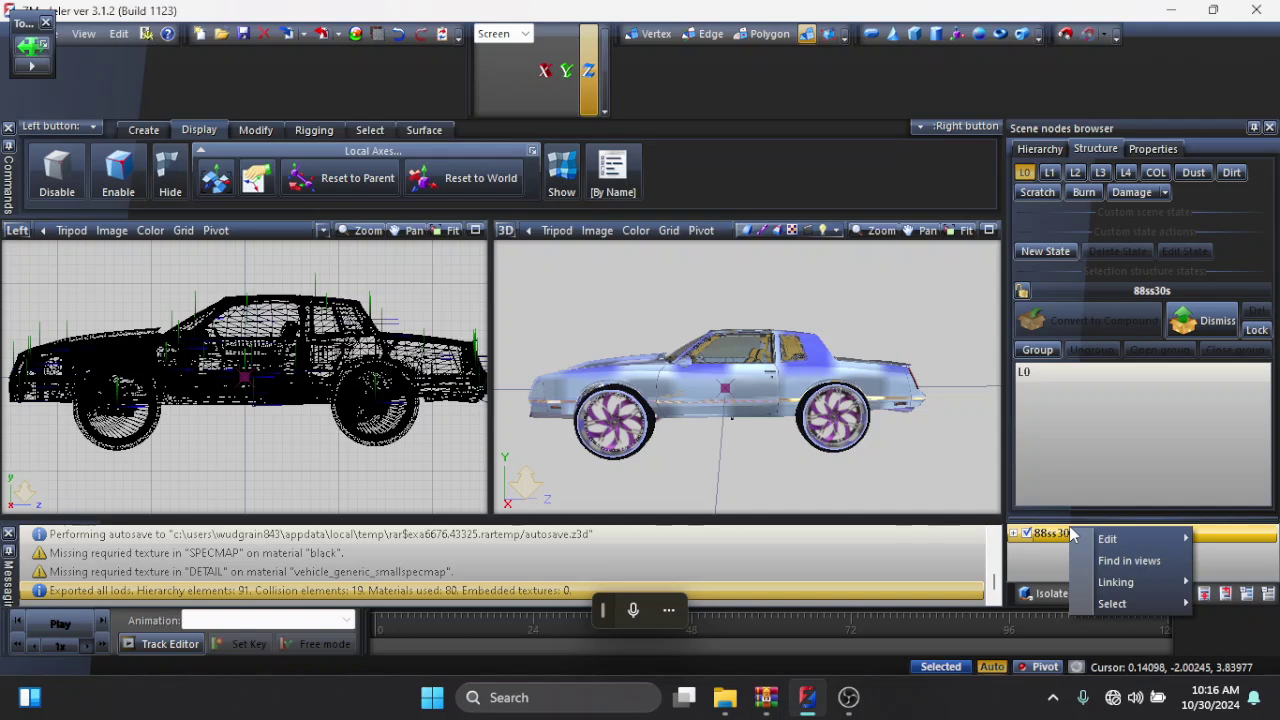
{"action": "mouse_move", "coordinate": [1110, 540]}
{"action": "left_click", "coordinate": [1039, 538]}
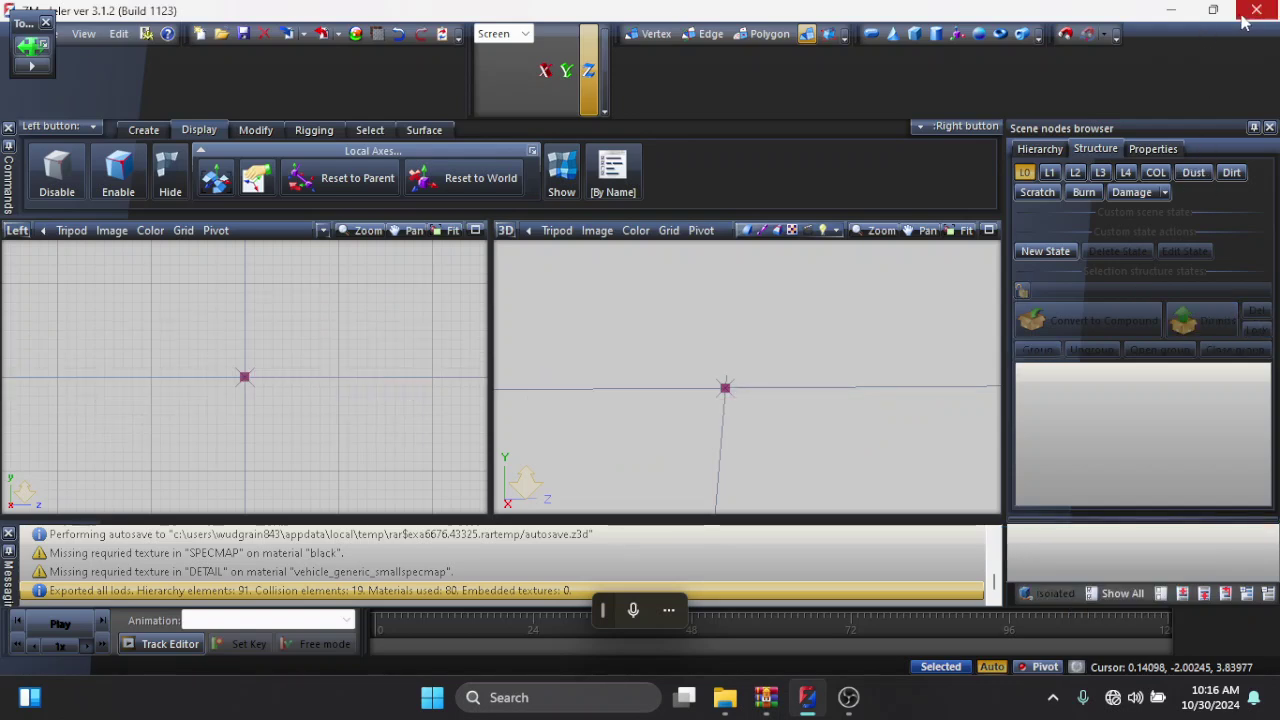
{"action": "left_click", "coordinate": [848, 697]}
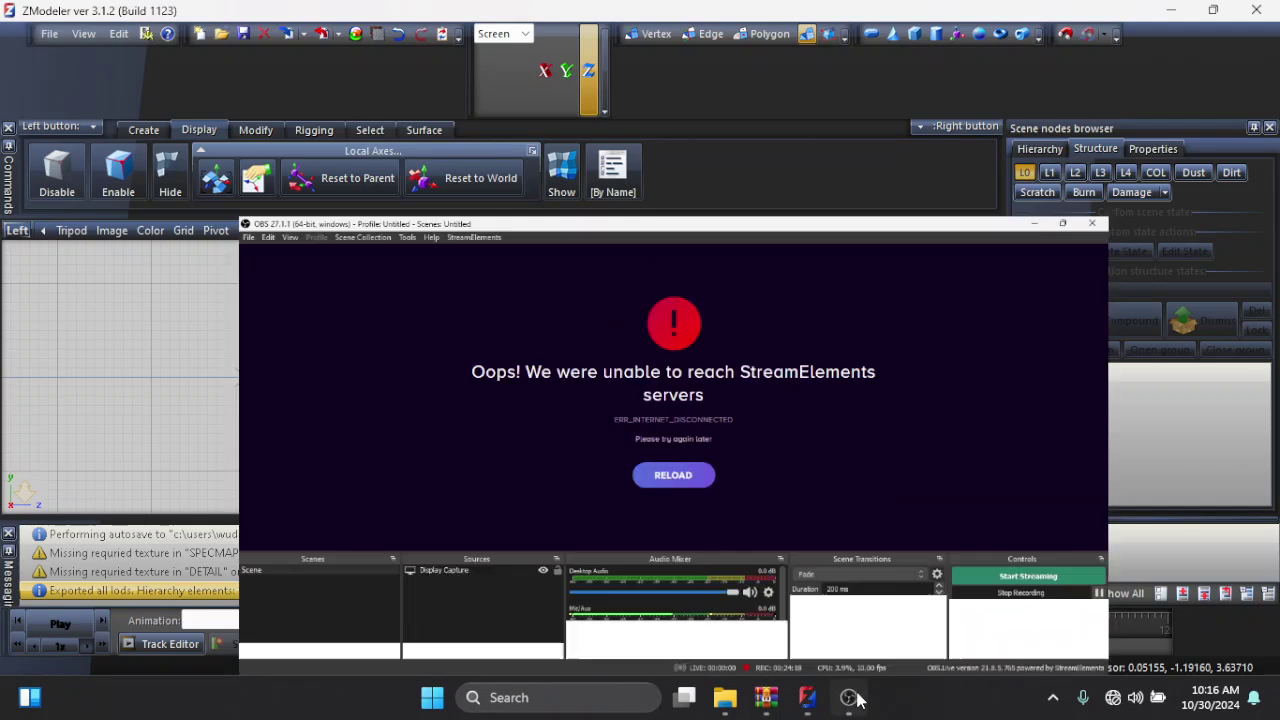